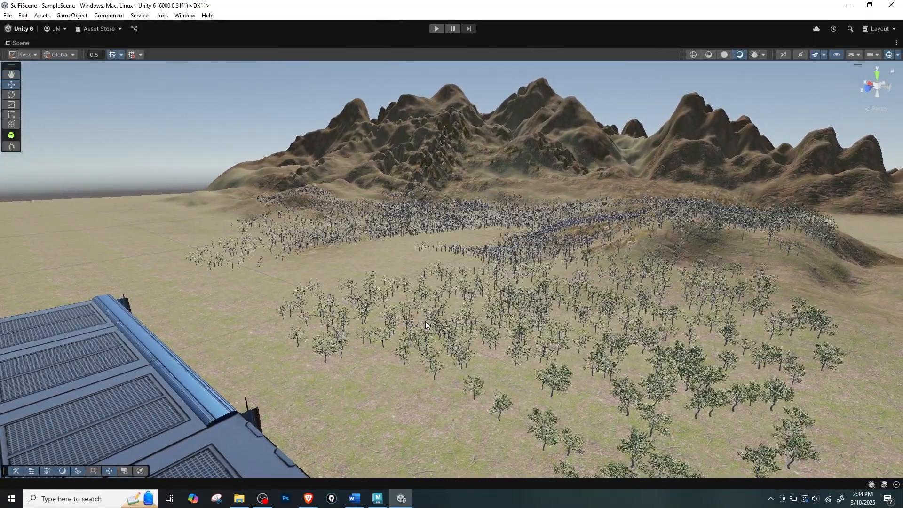
pyautogui.keyDown('alt'); pyautogui.moveTo(540, 332); pyautogui.dragTo(495, 335); pyautogui.keyUp('alt')
pyautogui.press('w')
pyautogui.moveTo(494, 336); pyautogui.dragTo(497, 329, button='right')
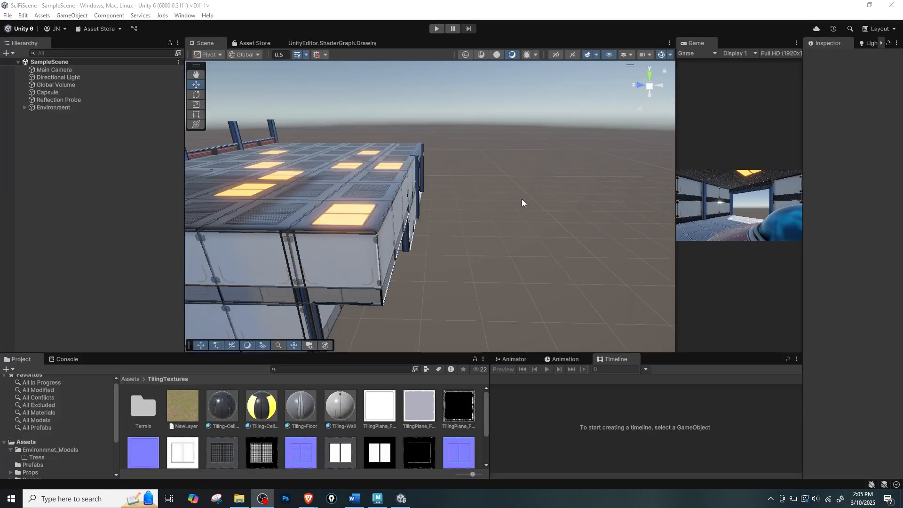
pyautogui.moveTo(490, 238)
pyautogui.keyDown('alt'); pyautogui.mouseDown(button='right')
pyautogui.moveTo(480, 252)
pyautogui.moveTo(476, 225)
pyautogui.moveTo(492, 245)
pyautogui.mouseUp(button='right'); pyautogui.keyUp('alt')
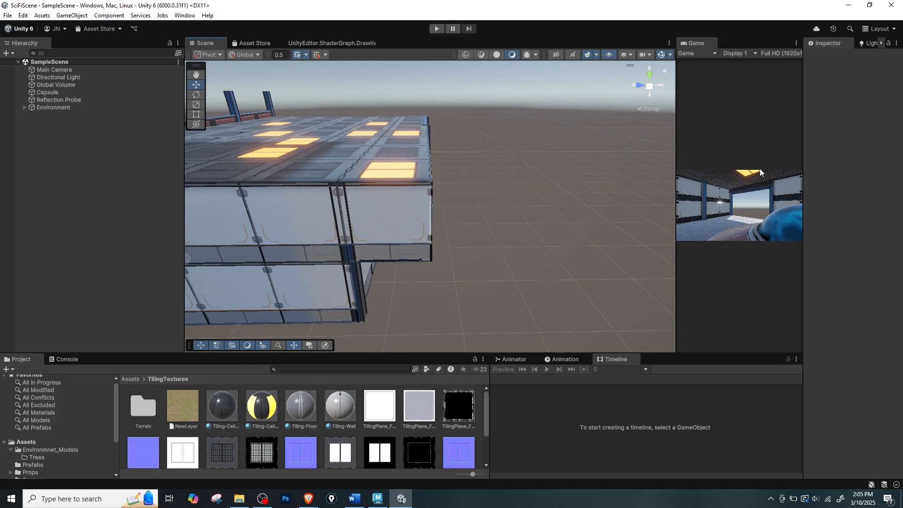
# Add a 3D Terrain object to the scene.
pyautogui.moveTo(802, 136); pyautogui.dragTo(780, 139)
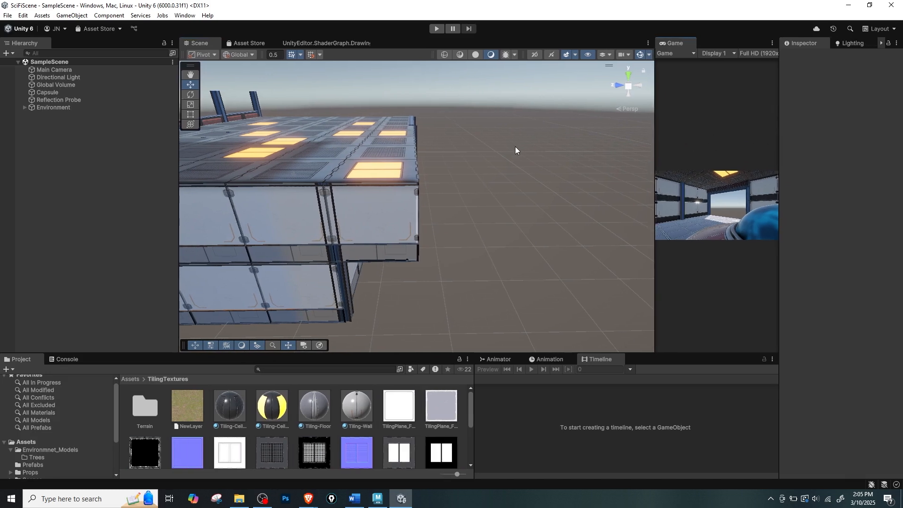
pyautogui.click(162, 15)
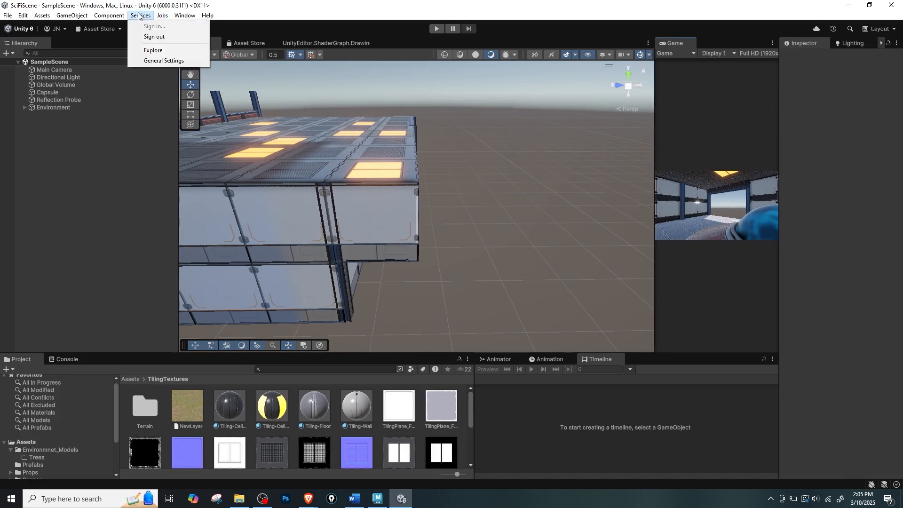
pyautogui.click(72, 16)
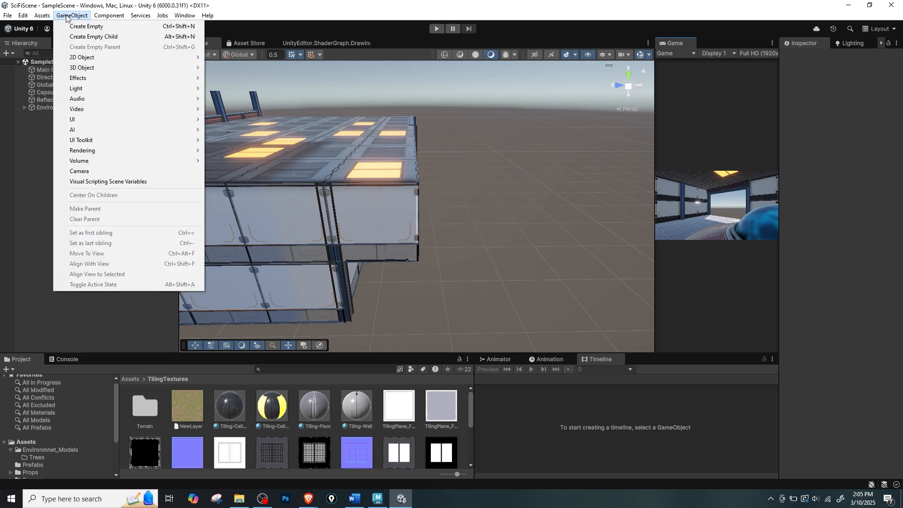
pyautogui.moveTo(91, 68)
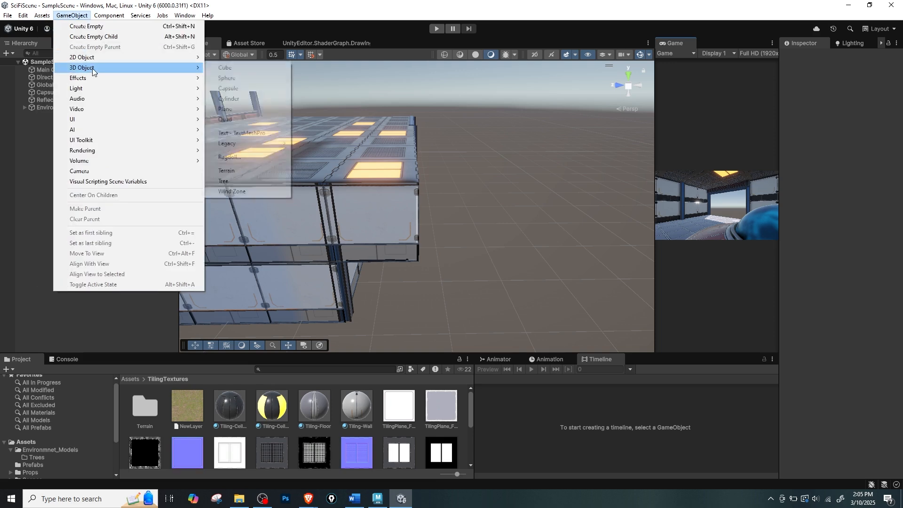
pyautogui.click(230, 170)
pyautogui.scroll(-8, 445, 233)
# Move the terrain to about X -332, Z -868 so the building stands well inside its area.
pyautogui.keyDown('alt'); pyautogui.moveTo(438, 221); pyautogui.dragTo(619, 335); pyautogui.keyUp('alt')
pyautogui.scroll(-3, 334, 221)
pyautogui.scroll(-7, 558, 257)
pyautogui.moveTo(475, 236); pyautogui.dragTo(696, 334)
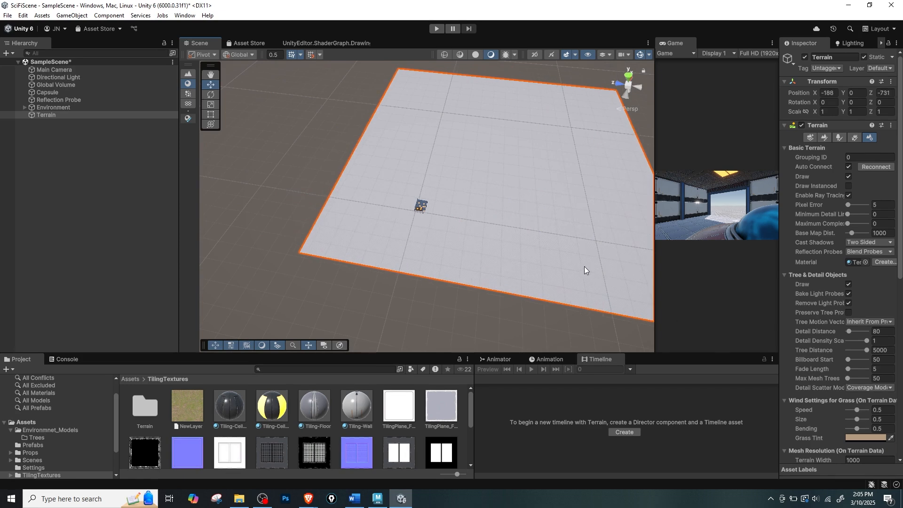
pyautogui.moveTo(584, 266); pyautogui.dragTo(482, 221, button='middle')
pyautogui.moveTo(588, 282); pyautogui.dragTo(664, 332)
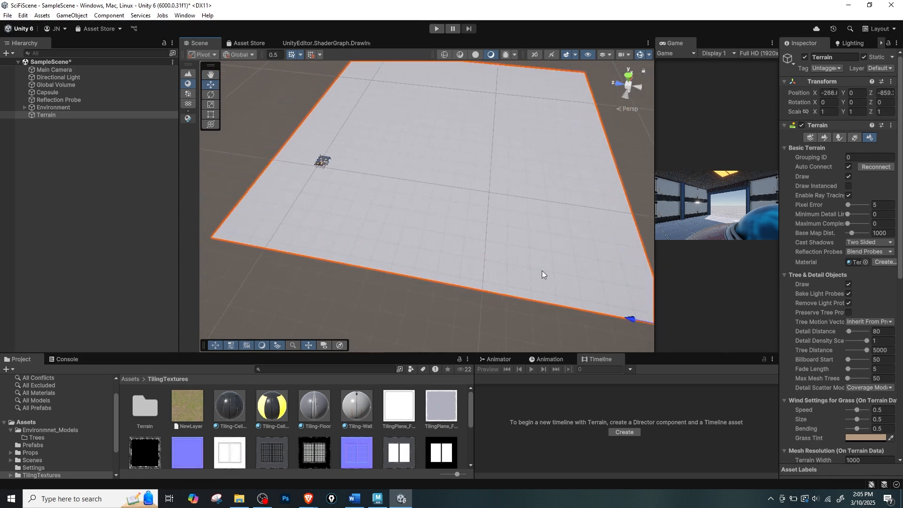
pyautogui.moveTo(542, 270); pyautogui.dragTo(478, 214, button='middle')
pyautogui.keyDown('alt'); pyautogui.moveTo(479, 213); pyautogui.dragTo(577, 228); pyautogui.keyUp('alt')
pyautogui.moveTo(584, 187); pyautogui.dragTo(606, 207)
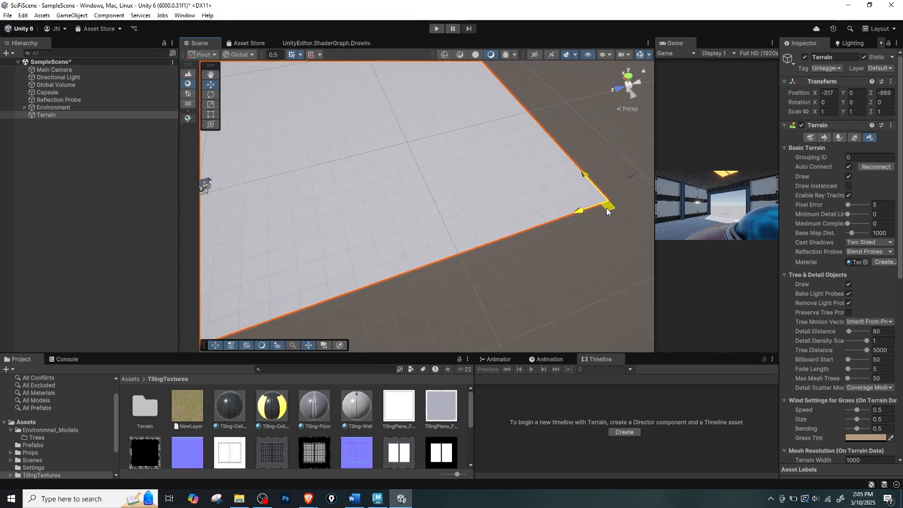
pyautogui.keyDown('alt'); pyautogui.moveTo(480, 217); pyautogui.dragTo(570, 194, button='middle'); pyautogui.keyUp('alt')
pyautogui.keyDown('alt'); pyautogui.moveTo(453, 193); pyautogui.dragTo(493, 199); pyautogui.keyUp('alt')
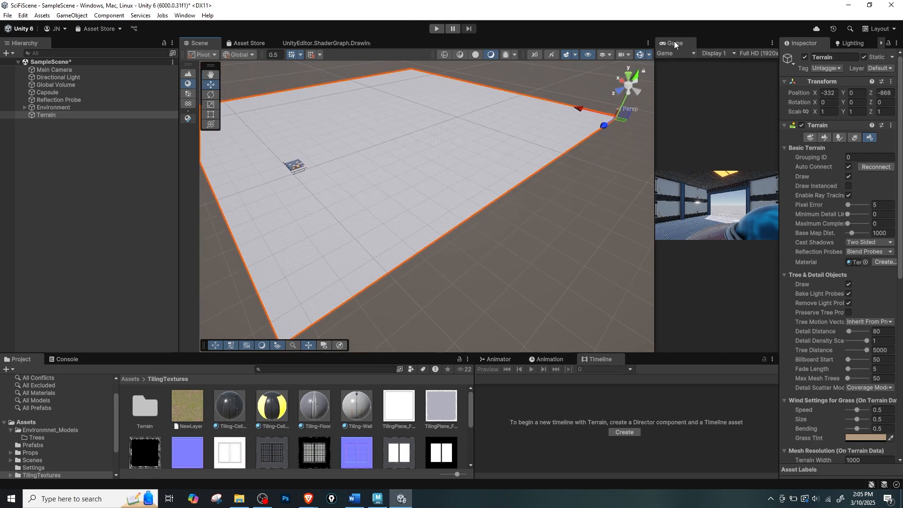
# Dock the Game view alongside the Scene view's tab, return to the scene, and widen the Inspector.
pyautogui.moveTo(675, 43); pyautogui.dragTo(569, 42)
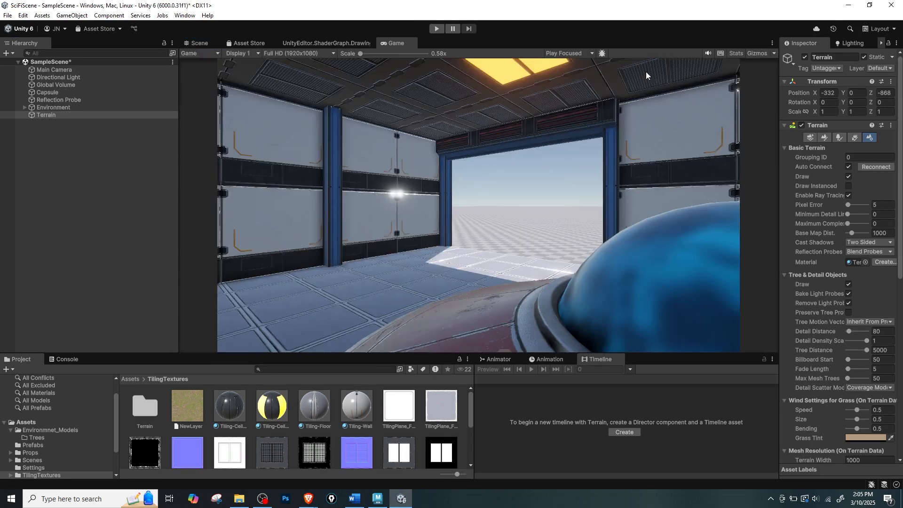
pyautogui.click(200, 42)
pyautogui.keyDown('alt'); pyautogui.moveTo(581, 196); pyautogui.dragTo(469, 232); pyautogui.keyUp('alt')
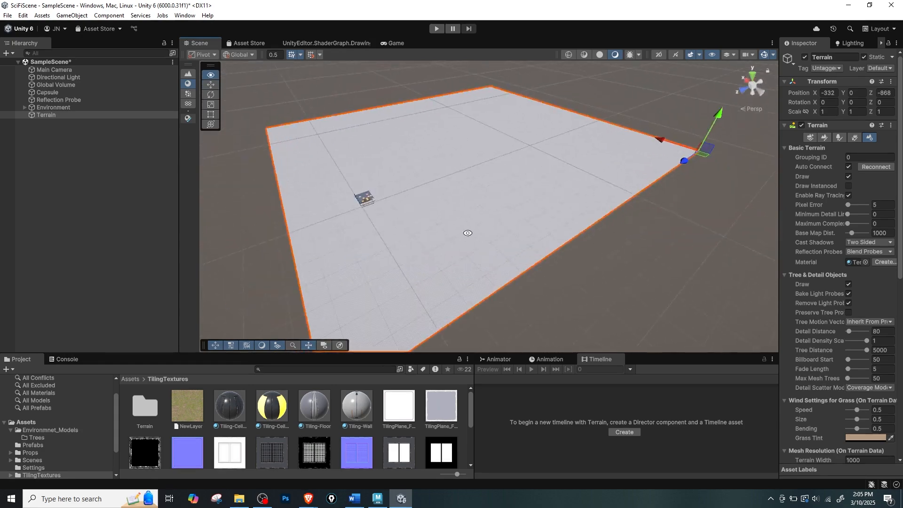
pyautogui.keyDown('alt'); pyautogui.moveTo(469, 232); pyautogui.dragTo(697, 280, button='right'); pyautogui.keyUp('alt')
pyautogui.moveTo(430, 254); pyautogui.dragTo(502, 263, button='middle')
pyautogui.keyDown('alt'); pyautogui.moveTo(503, 264); pyautogui.dragTo(545, 245); pyautogui.keyUp('alt')
pyautogui.keyDown('alt'); pyautogui.moveTo(556, 174); pyautogui.dragTo(639, 184); pyautogui.keyUp('alt')
pyautogui.scroll(-5, 639, 184)
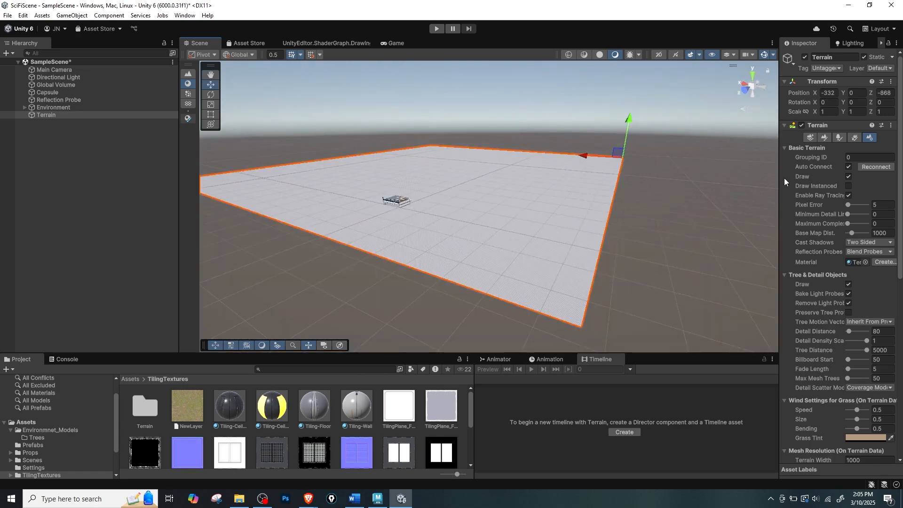
pyautogui.moveTo(780, 183); pyautogui.dragTo(711, 183)
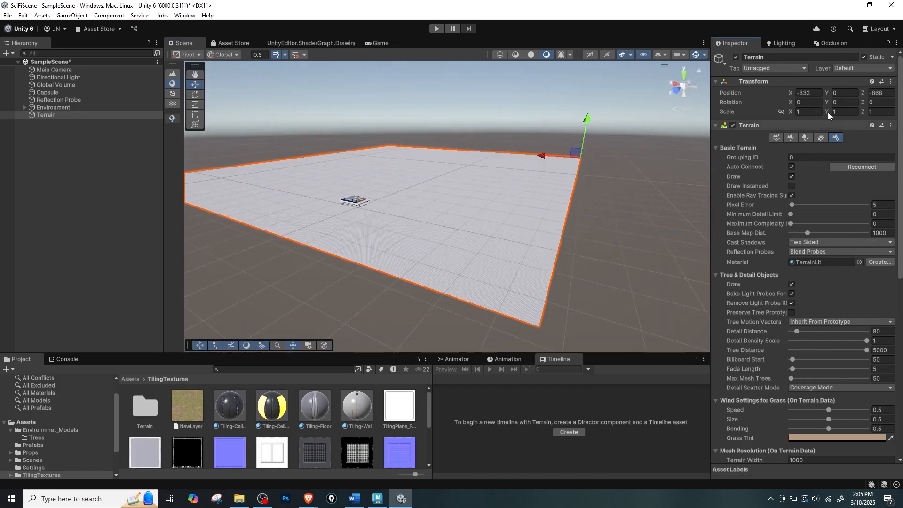
# Examine the terrain's Create Neighbor Terrains, Paint Texture, Set Height and Stamp Terrain tools and their options.
pyautogui.click(779, 137)
pyautogui.keyDown('alt'); pyautogui.moveTo(527, 210); pyautogui.dragTo(445, 232); pyautogui.keyUp('alt')
pyautogui.scroll(1, 445, 232)
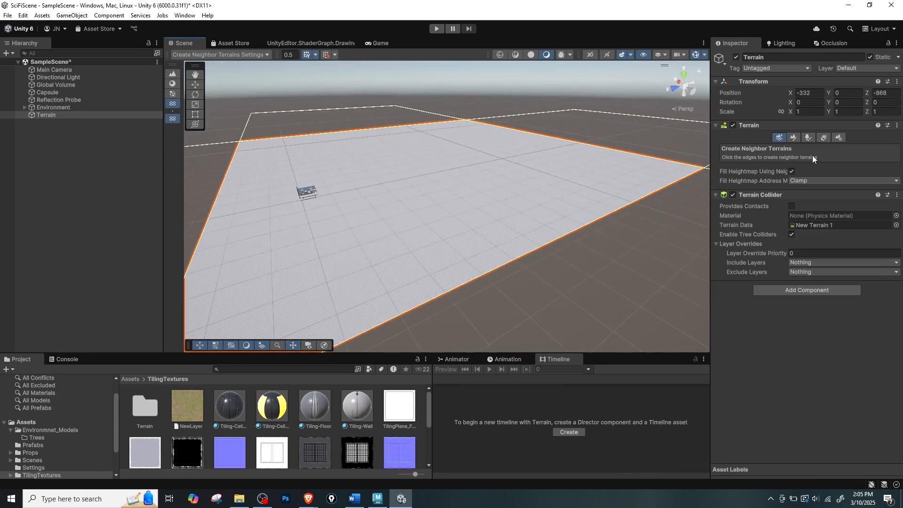
pyautogui.click(794, 137)
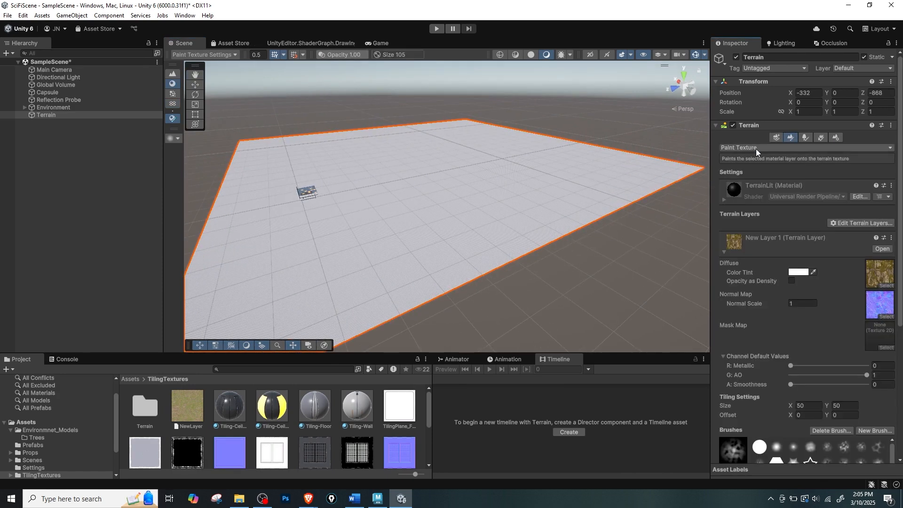
pyautogui.click(771, 148)
pyautogui.click(748, 159)
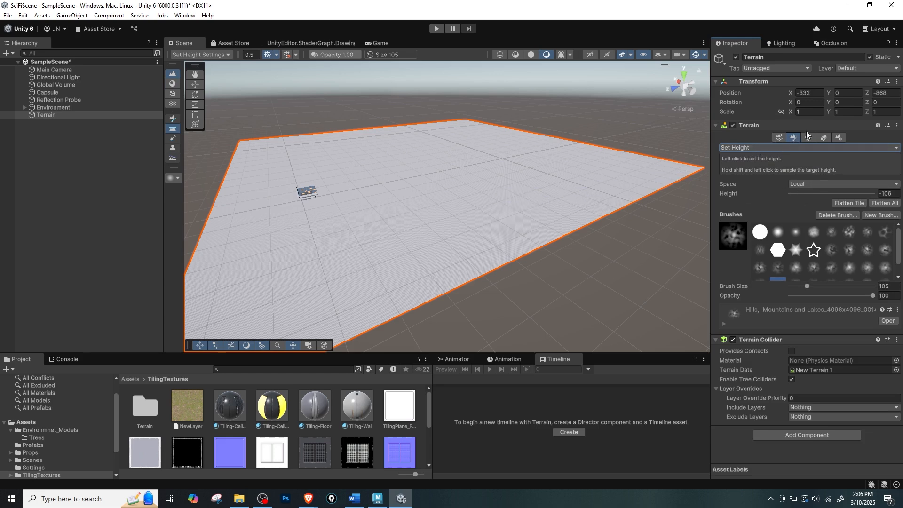
pyautogui.click(795, 148)
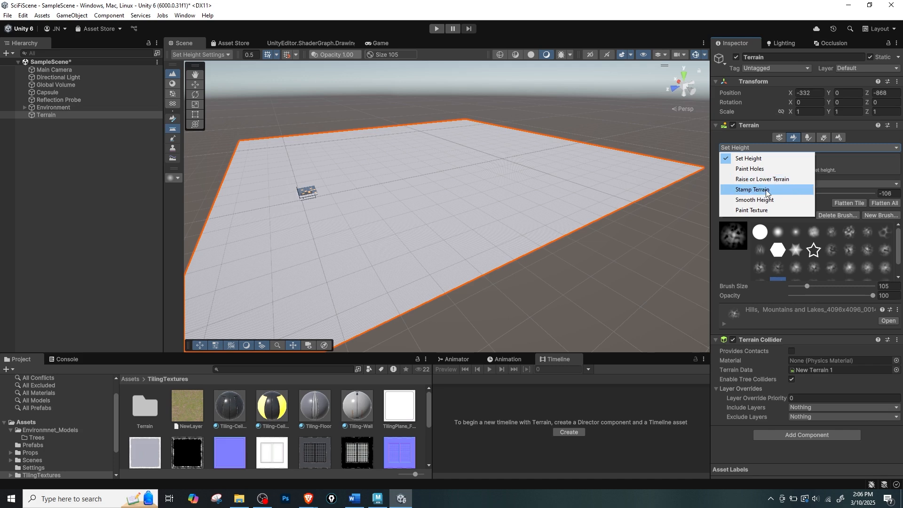
pyautogui.click(742, 192)
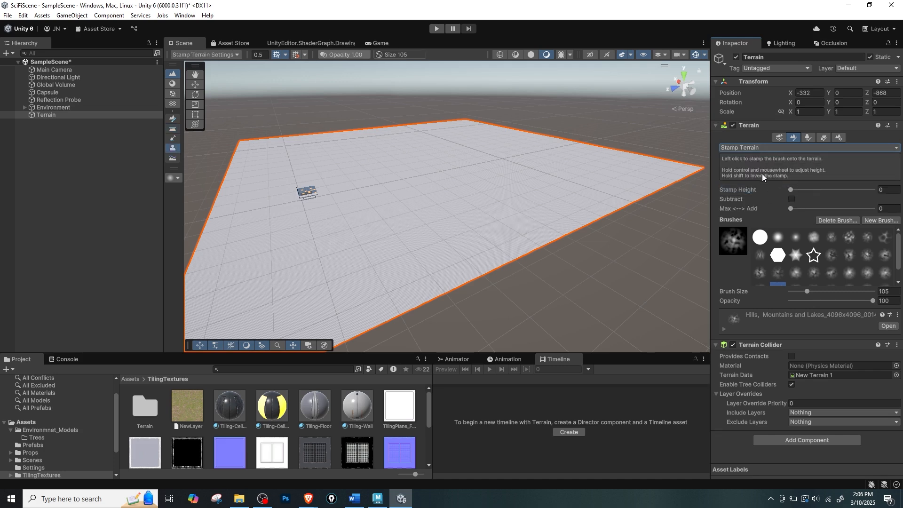
# Sculpt trial hills beside the building with Raise or Lower Terrain, using the soft round brush at size 36 and opacity 41.8.
pyautogui.click(772, 149)
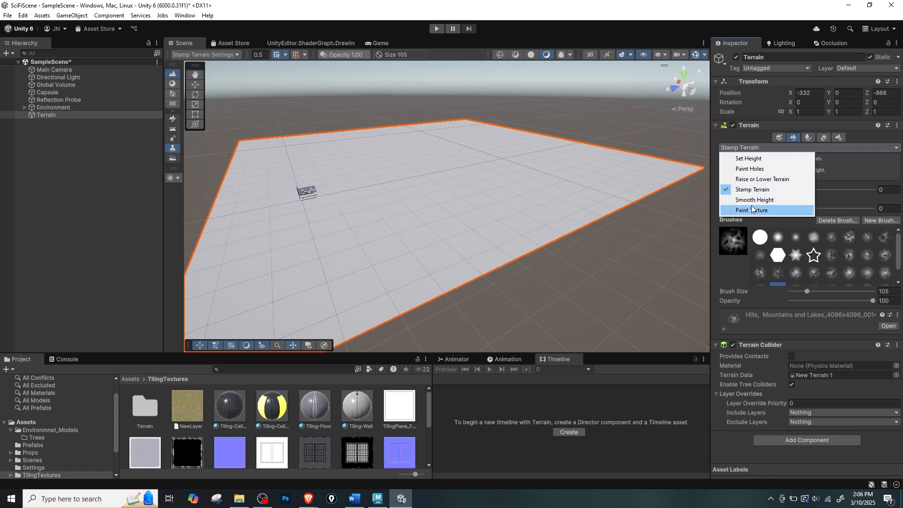
pyautogui.click(760, 179)
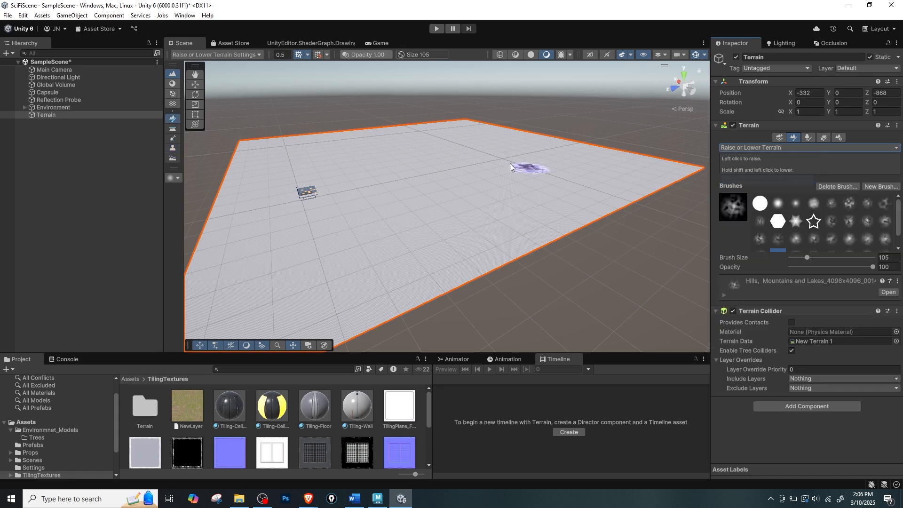
pyautogui.keyDown('alt'); pyautogui.moveTo(445, 153); pyautogui.dragTo(433, 187); pyautogui.keyUp('alt')
pyautogui.scroll(5, 614, 210)
pyautogui.moveTo(391, 195); pyautogui.dragTo(470, 191, button='middle')
pyautogui.keyDown('alt'); pyautogui.moveTo(386, 194); pyautogui.dragTo(427, 175); pyautogui.keyUp('alt')
pyautogui.click(778, 204)
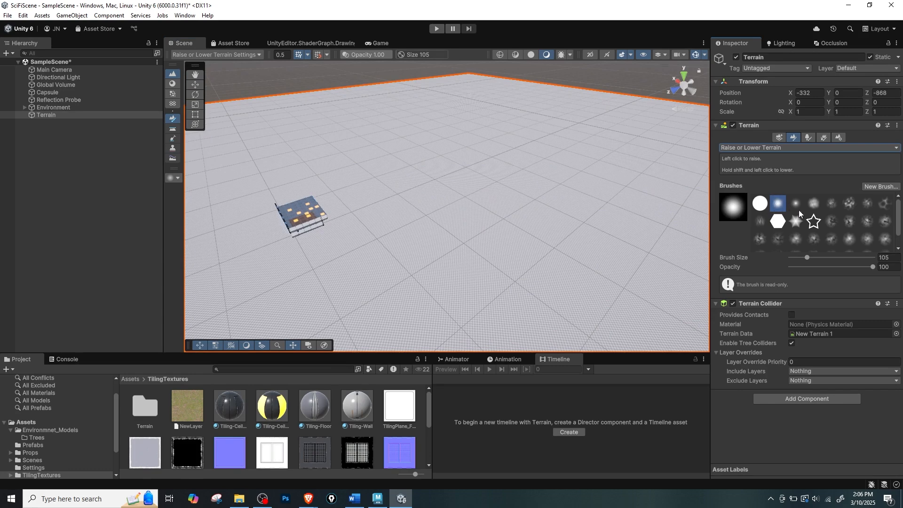
pyautogui.moveTo(804, 258)
pyautogui.mouseDown()
pyautogui.moveTo(826, 258)
pyautogui.moveTo(820, 267)
pyautogui.moveTo(803, 258)
pyautogui.mouseUp()
pyautogui.moveTo(490, 139)
pyautogui.mouseDown()
pyautogui.moveTo(537, 176)
pyautogui.moveTo(478, 150)
pyautogui.mouseUp()
pyautogui.keyDown('alt'); pyautogui.moveTo(438, 197); pyautogui.dragTo(350, 171); pyautogui.keyUp('alt')
pyautogui.moveTo(355, 219); pyautogui.dragTo(300, 148)
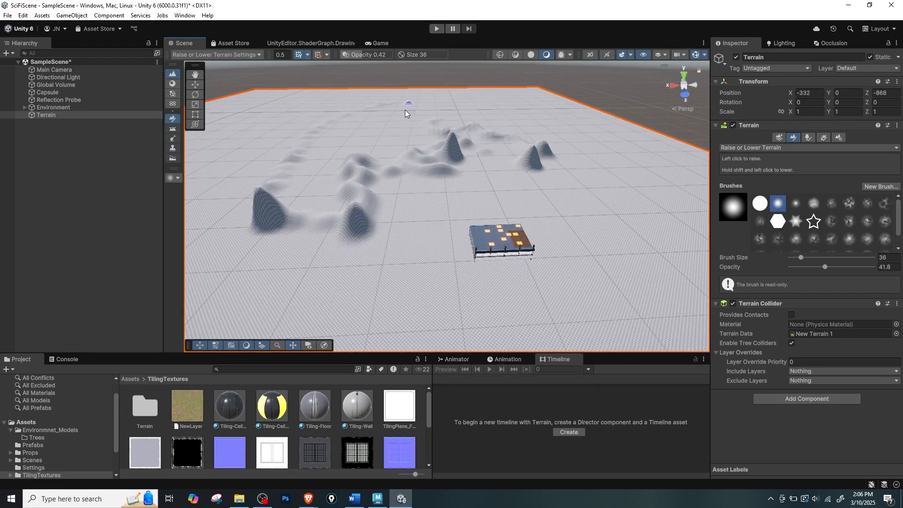
# Try raising a rough ridge beside the hills with the rocky noise brush, and undo the last sculpting.
pyautogui.moveTo(418, 140)
pyautogui.keyDown('alt'); pyautogui.mouseDown()
pyautogui.moveTo(484, 139)
pyautogui.moveTo(540, 159)
pyautogui.moveTo(544, 189)
pyautogui.moveTo(571, 190)
pyautogui.mouseUp(); pyautogui.keyUp('alt')
pyautogui.click(849, 204)
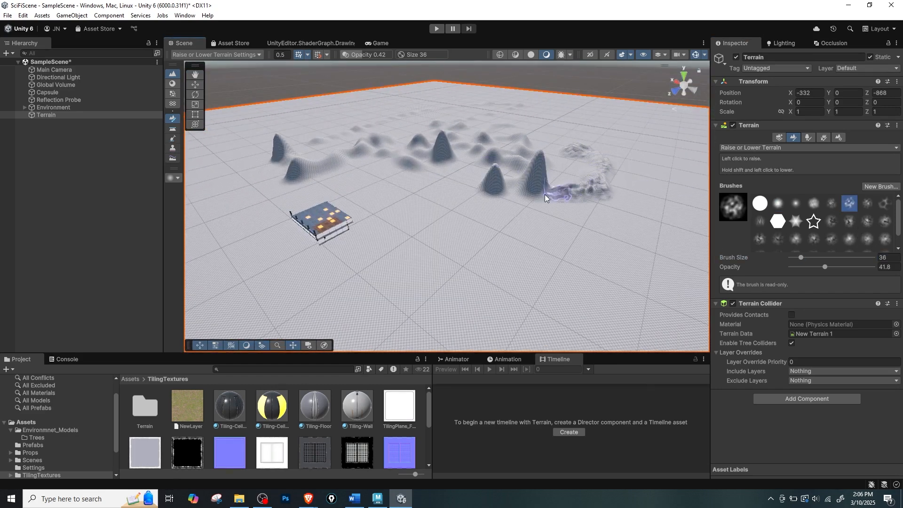
pyautogui.hotkey('ctrl', 'z')
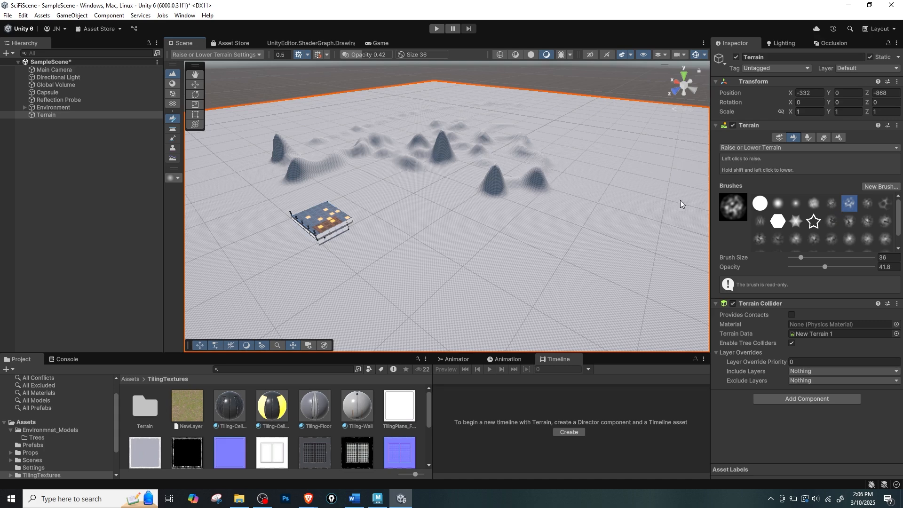
# Undo all remaining terrain sculpting back to a flat terrain and leave the sculpting tool.
pyautogui.keyDown('alt'); pyautogui.moveTo(528, 220); pyautogui.dragTo(463, 199); pyautogui.keyUp('alt')
pyautogui.moveTo(462, 200); pyautogui.dragTo(477, 207, button='middle')
pyautogui.hotkey('ctrl', 'z')
pyautogui.hotkey('ctrl', 'z')
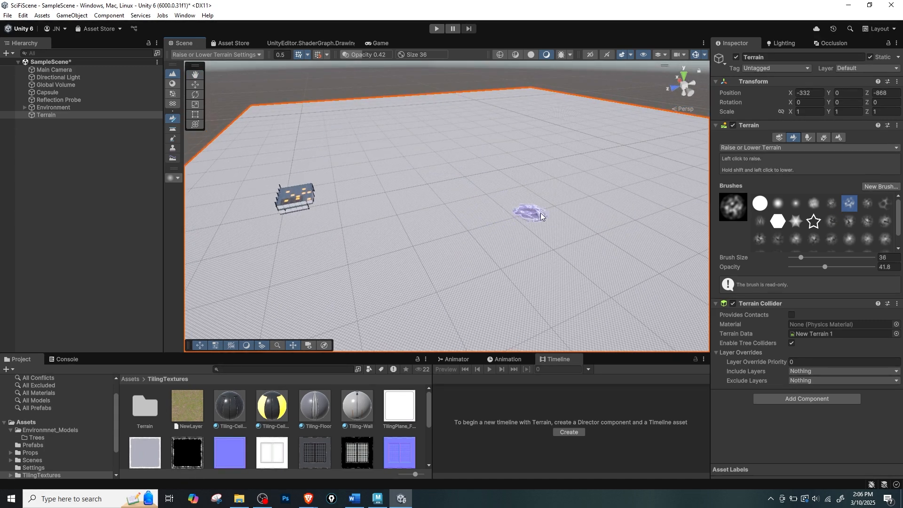
pyautogui.keyDown('alt'); pyautogui.moveTo(370, 213); pyautogui.dragTo(377, 188); pyautogui.keyUp('alt')
pyautogui.press('w')
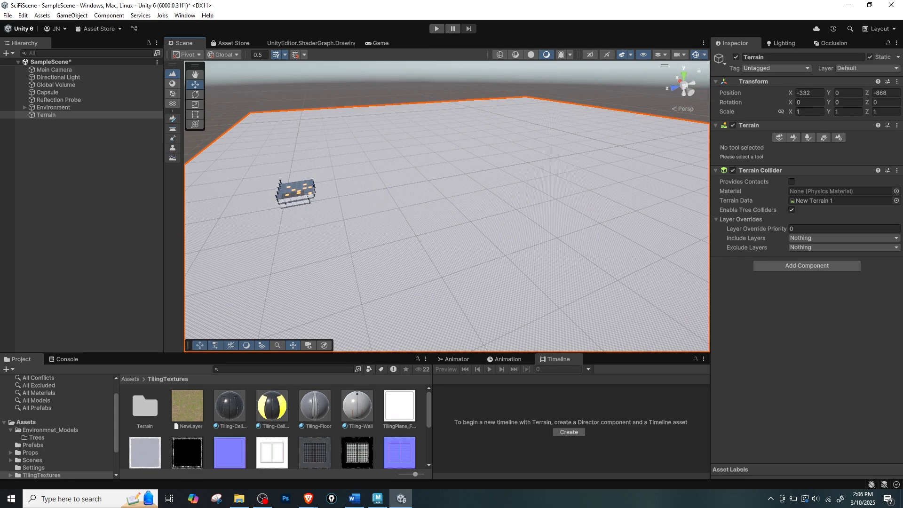
# Switch to the web browser and look over the Unity Asset Store search results for rock.
pyautogui.hotkey('alt', 'Tab')
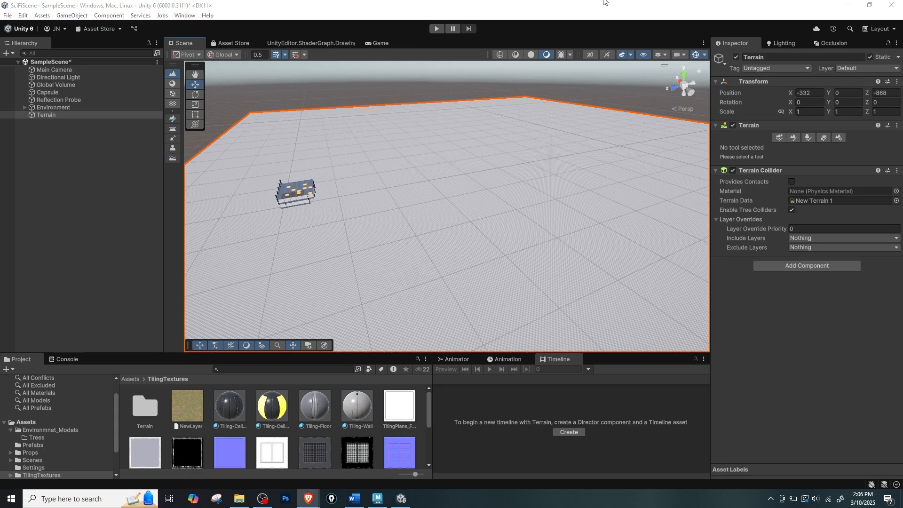
pyautogui.moveTo(670, 0); pyautogui.dragTo(632, 6)
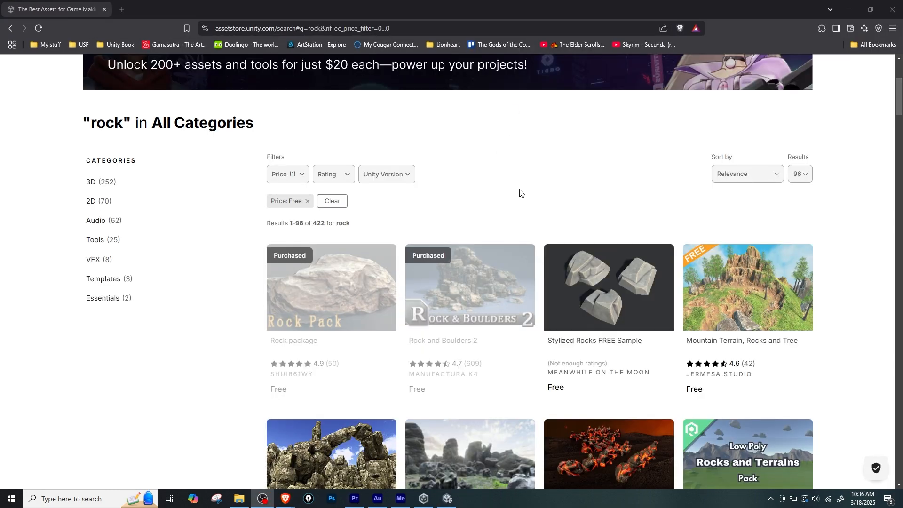
pyautogui.scroll(3, 520, 193)
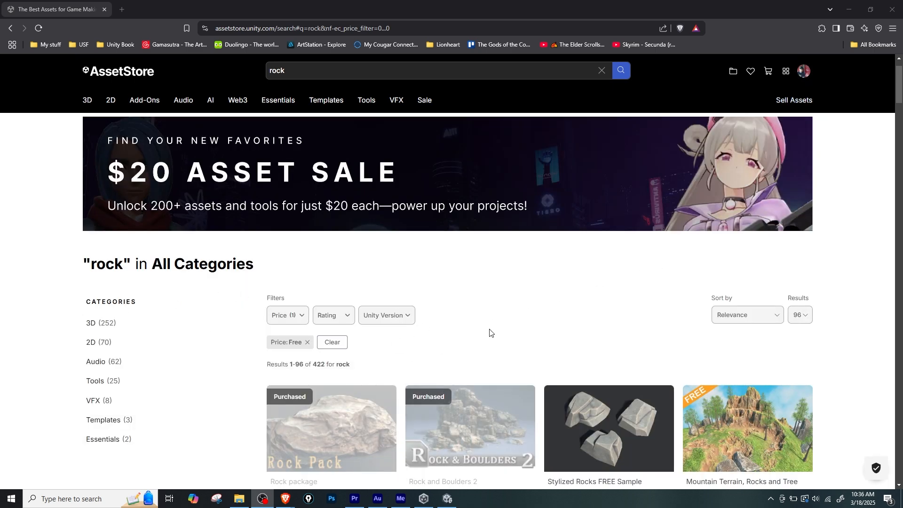
pyautogui.scroll(-1, 490, 333)
# Reapply the Free price filter to the rock search results and open the Rock package asset.
pyautogui.click(307, 296)
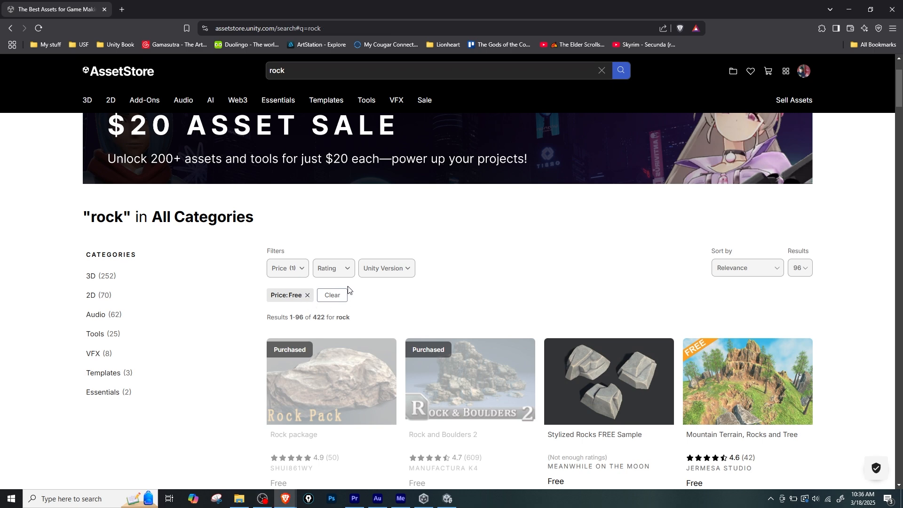
pyautogui.click(291, 273)
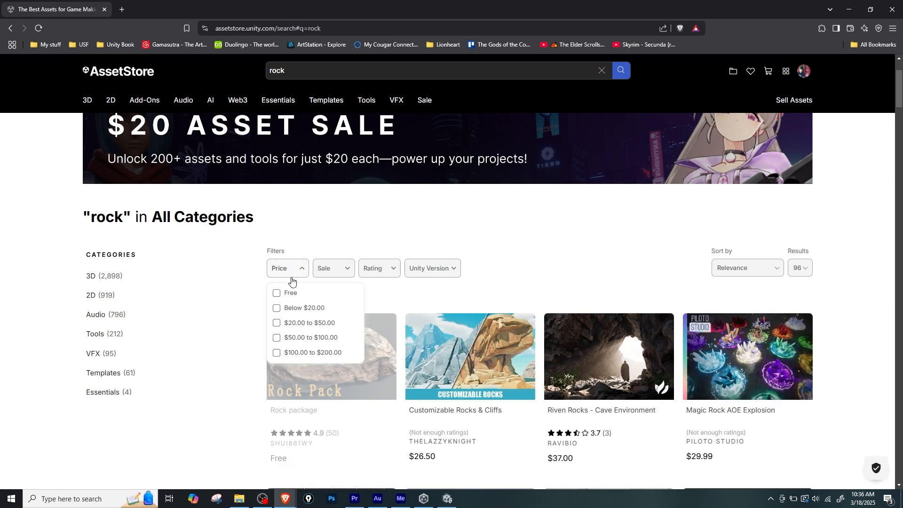
pyautogui.click(276, 293)
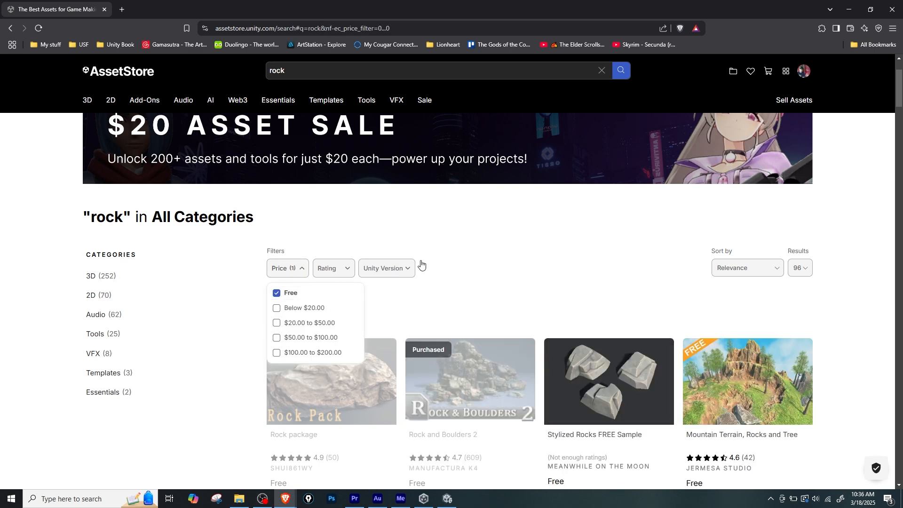
pyautogui.click(501, 257)
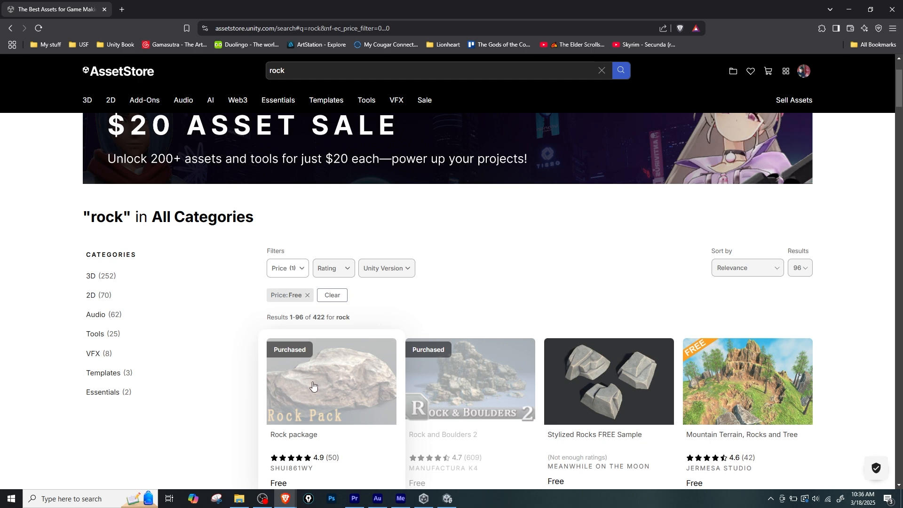
pyautogui.click(313, 386)
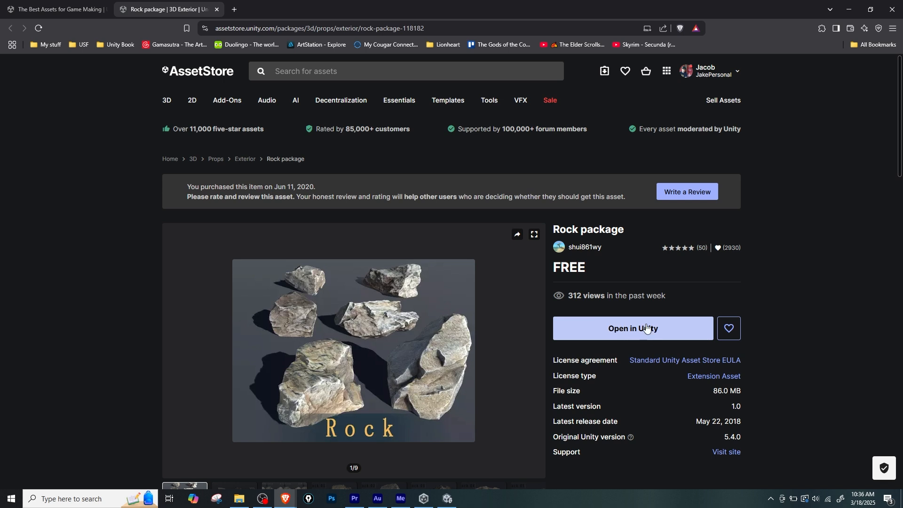
# Open the Rock package in the Unity editor's Package Manager and download it.
pyautogui.click(648, 331)
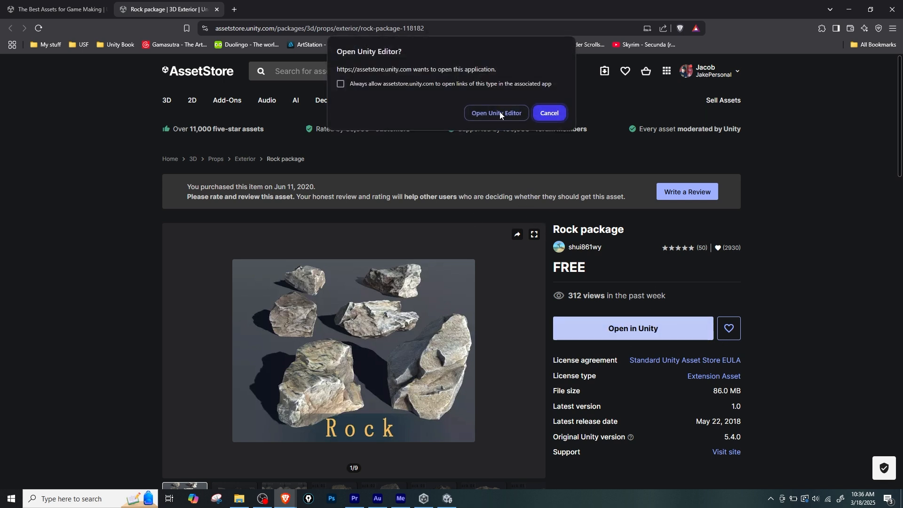
pyautogui.click(495, 115)
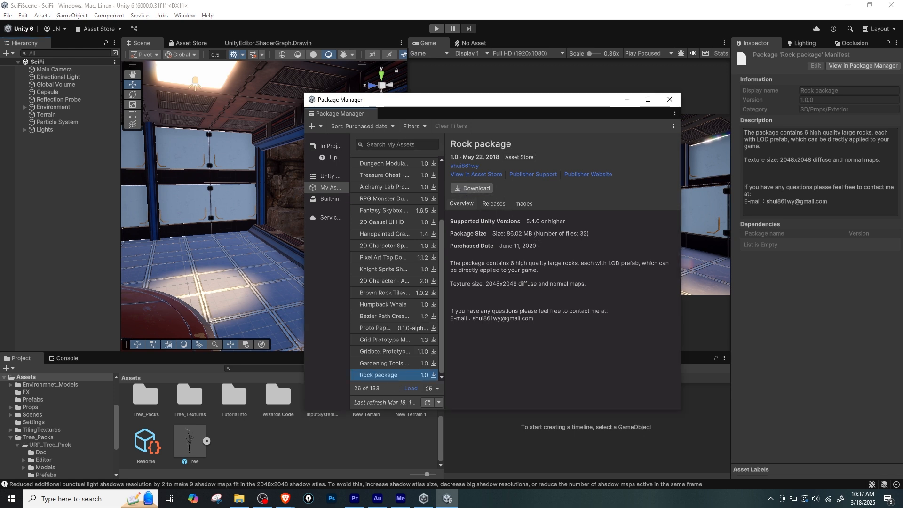
pyautogui.click(472, 188)
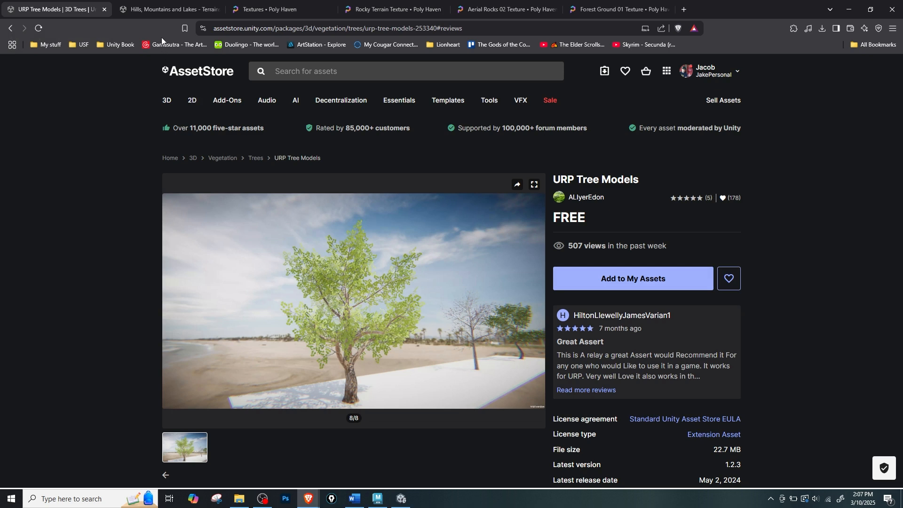
# Look over the Hills, Mountains and Lakes asset and the Poly Haven rocky terrain, aerial rocks and forest ground textures, and return to Unity.
pyautogui.click(160, 11)
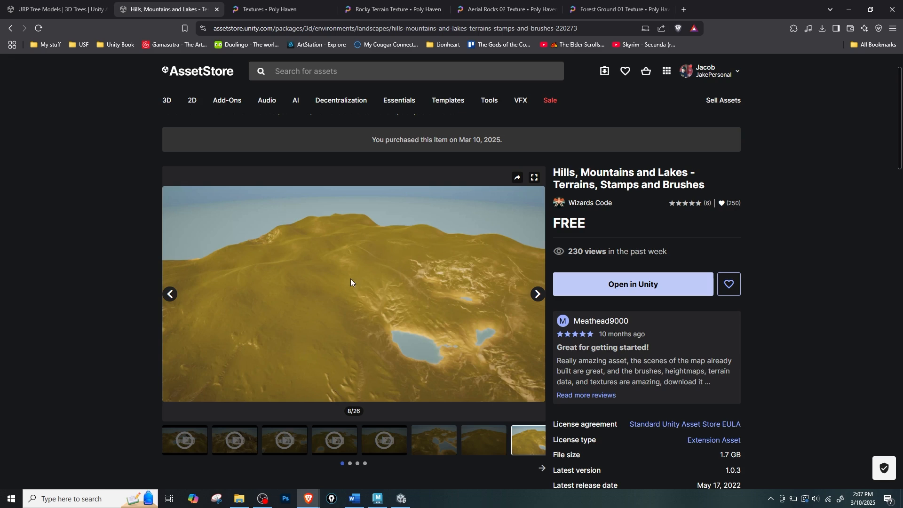
pyautogui.click(270, 9)
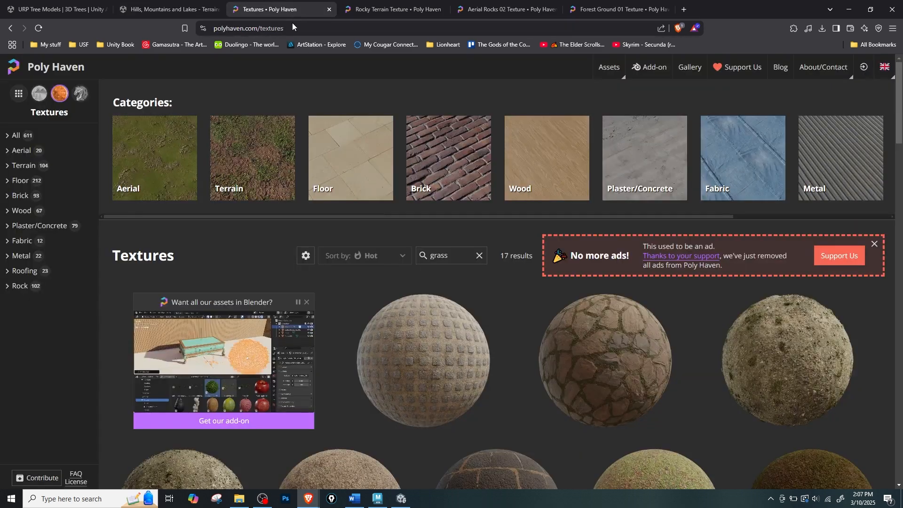
pyautogui.click(329, 10)
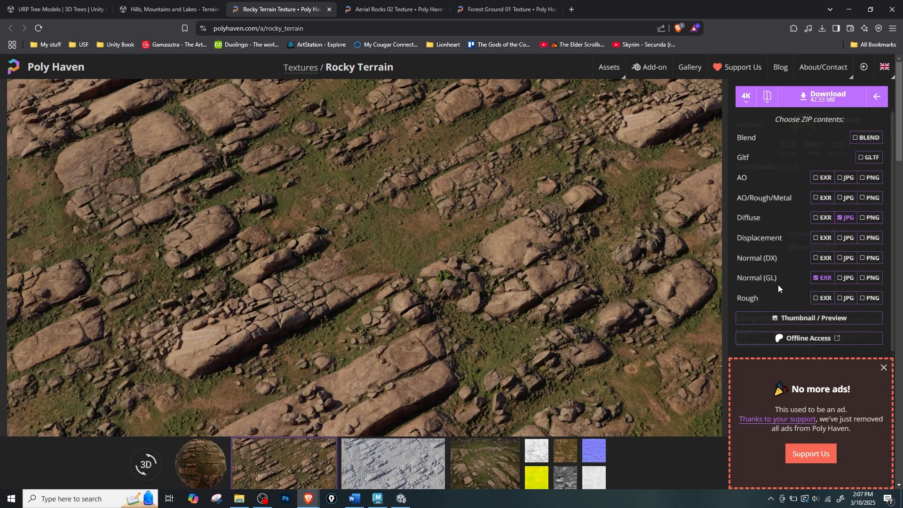
pyautogui.click(416, 10)
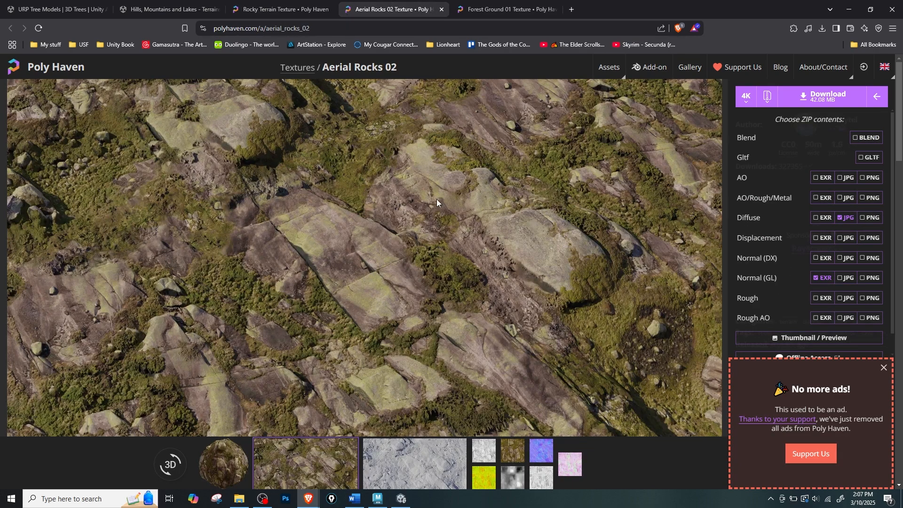
pyautogui.click(507, 9)
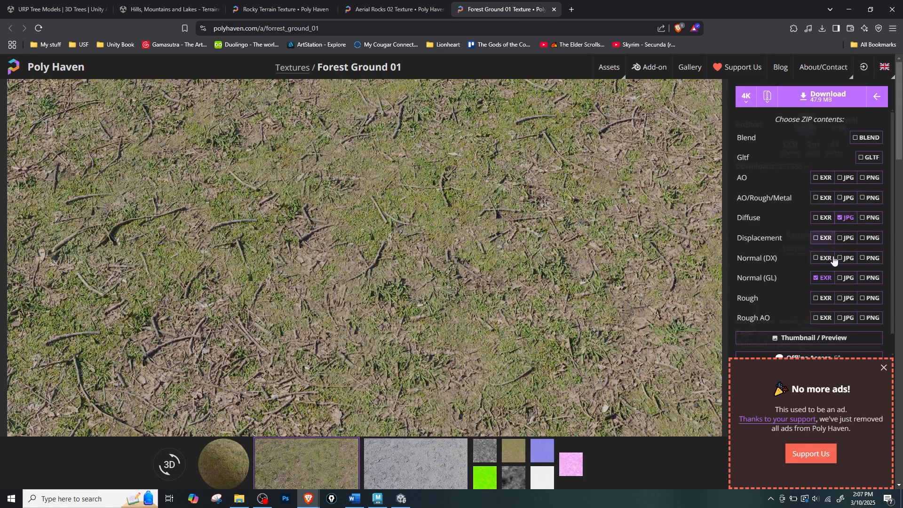
pyautogui.moveTo(643, 10); pyautogui.dragTo(602, 0)
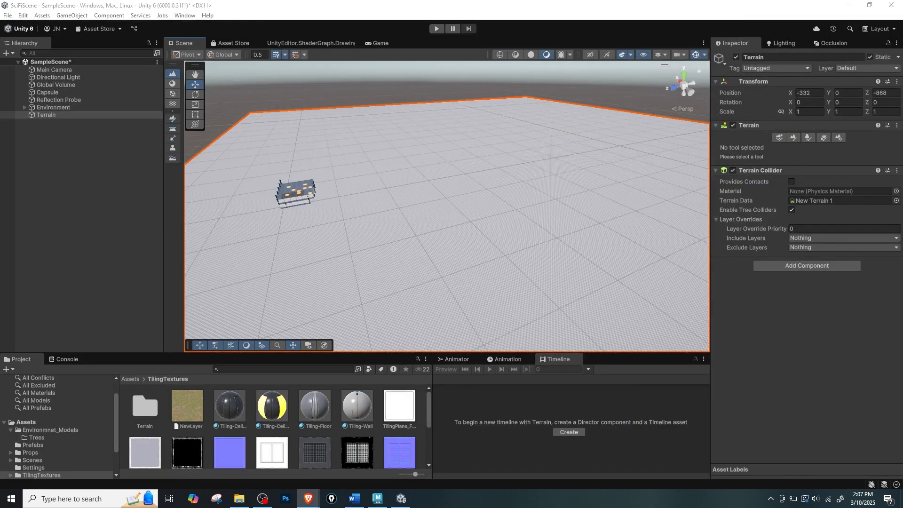
# Lower the terrain beneath the sci-fi building to a Y position of -61.
pyautogui.keyDown('alt'); pyautogui.moveTo(409, 194); pyautogui.dragTo(437, 164); pyautogui.keyUp('alt')
pyautogui.moveTo(574, 147)
pyautogui.keyDown('alt'); pyautogui.mouseDown()
pyautogui.moveTo(456, 169)
pyautogui.moveTo(584, 134)
pyautogui.mouseUp(); pyautogui.keyUp('alt')
pyautogui.moveTo(625, 110); pyautogui.dragTo(632, 169)
pyautogui.scroll(-4, 632, 214)
pyautogui.keyDown('alt'); pyautogui.moveTo(287, 178); pyautogui.dragTo(368, 286); pyautogui.keyUp('alt')
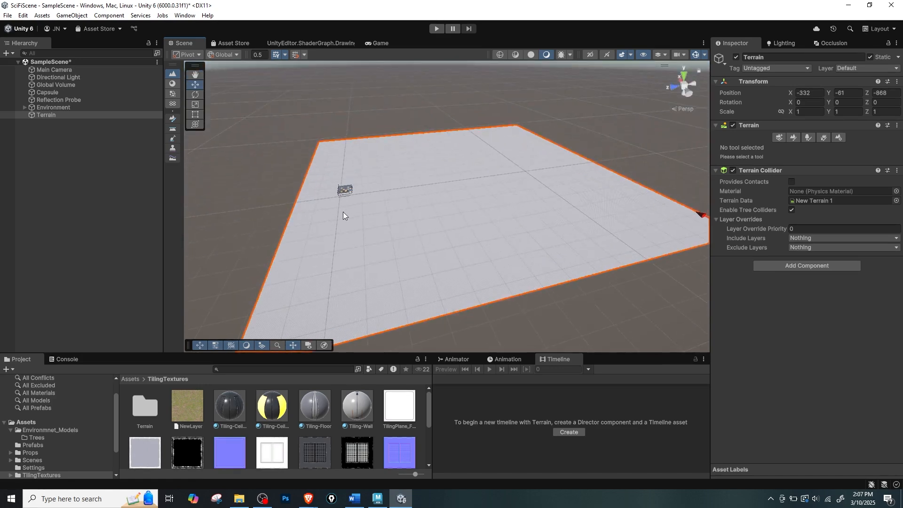
# Inspect the terrain's extent around the building from several angles.
pyautogui.keyDown('alt'); pyautogui.moveTo(363, 208); pyautogui.dragTo(528, 163); pyautogui.keyUp('alt')
pyautogui.scroll(5, 611, 239)
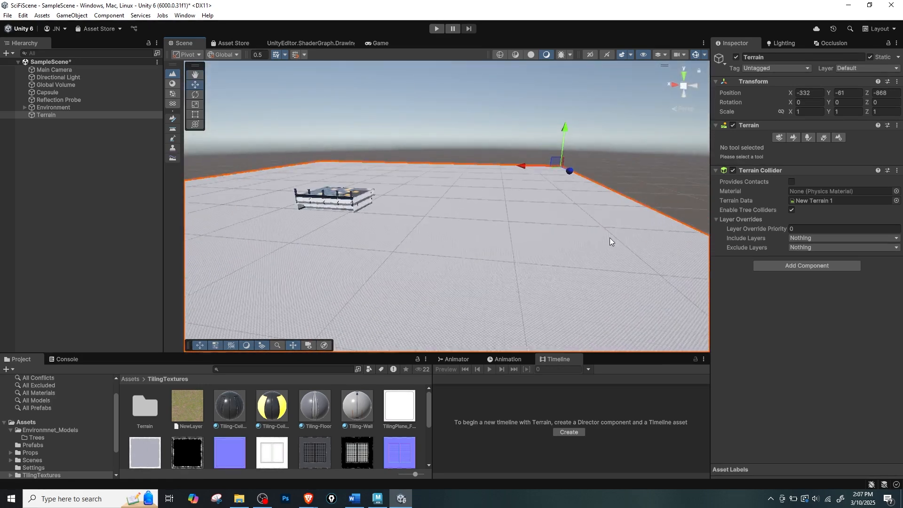
pyautogui.keyDown('alt'); pyautogui.moveTo(611, 240); pyautogui.dragTo(486, 202); pyautogui.keyUp('alt')
pyautogui.keyDown('alt'); pyautogui.moveTo(530, 183); pyautogui.dragTo(427, 188, button='right'); pyautogui.keyUp('alt')
pyautogui.keyDown('alt'); pyautogui.moveTo(537, 170); pyautogui.dragTo(473, 210); pyautogui.keyUp('alt')
pyautogui.keyDown('alt'); pyautogui.moveTo(474, 210); pyautogui.dragTo(406, 212, button='middle'); pyautogui.keyUp('alt')
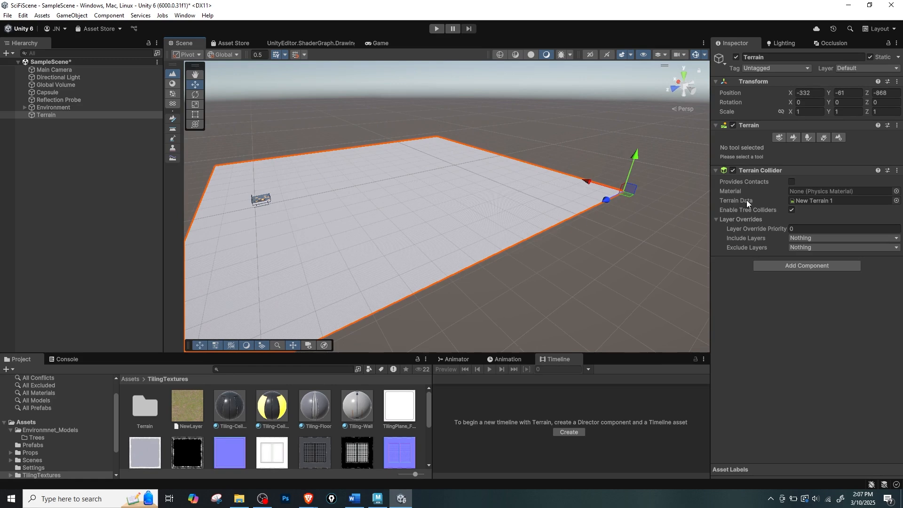
pyautogui.keyDown('alt'); pyautogui.moveTo(611, 210); pyautogui.dragTo(557, 205); pyautogui.keyUp('alt')
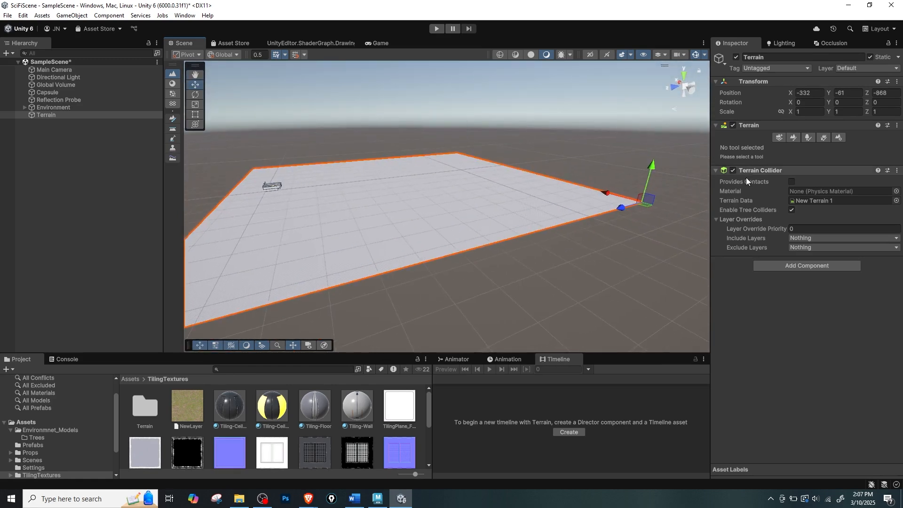
# In the terrain settings, set width and length to 2000, detail resolution per patch to 128 and detail resolution to 3968.
pyautogui.click(840, 139)
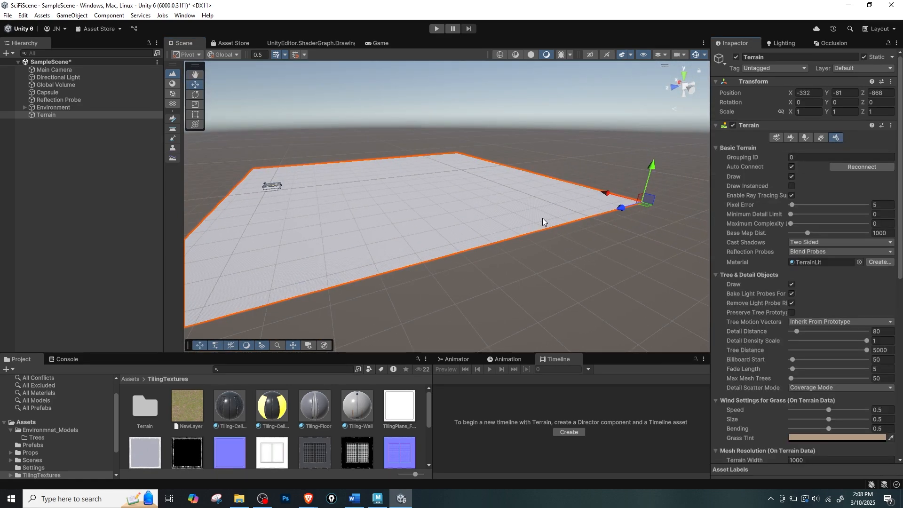
pyautogui.scroll(-5, 799, 305)
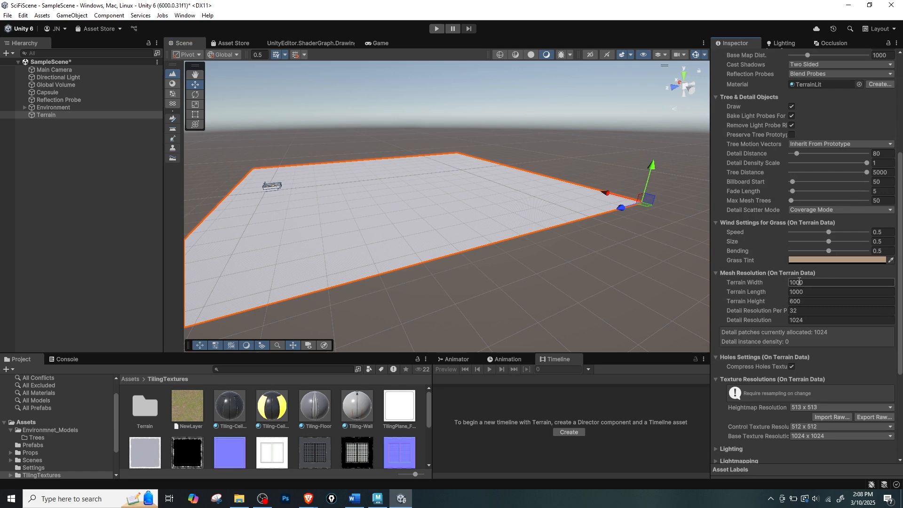
pyautogui.scroll(5, 849, 201)
pyautogui.scroll(-3, 839, 193)
pyautogui.scroll(3, 863, 220)
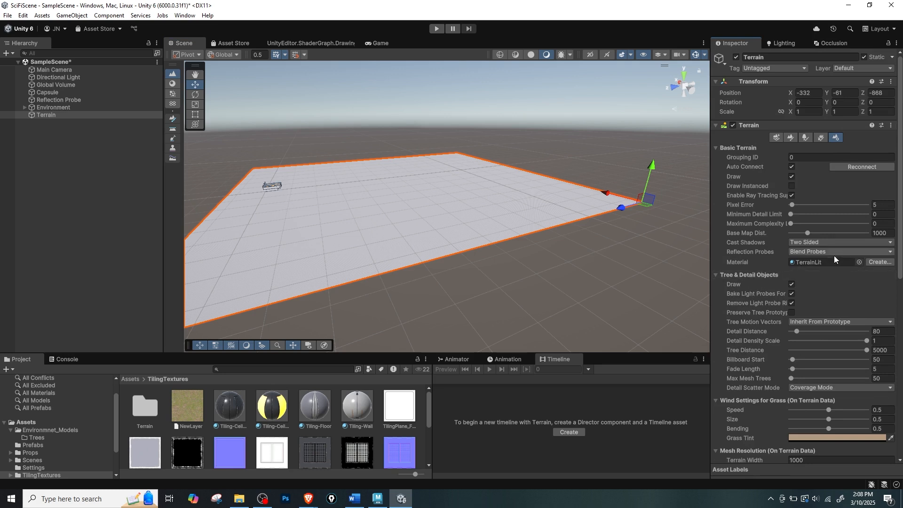
pyautogui.scroll(-5, 777, 268)
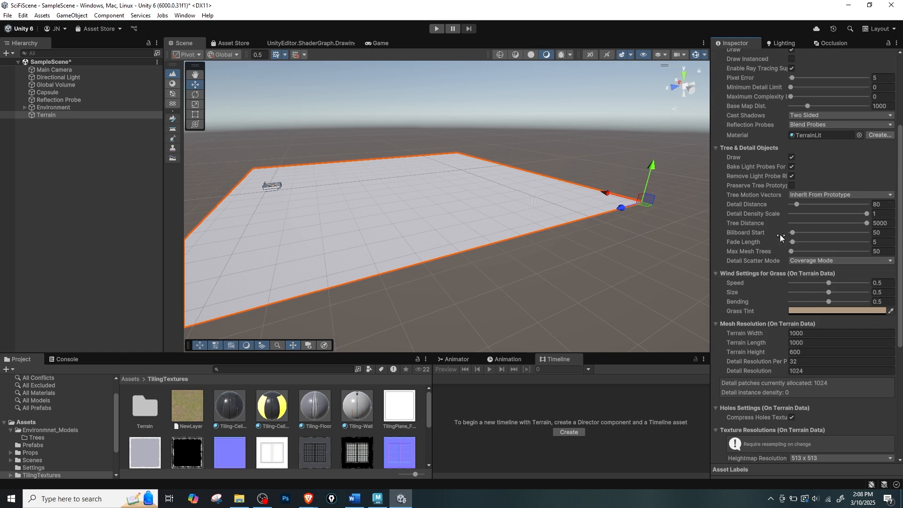
pyautogui.click(821, 334)
pyautogui.write('2000')
pyautogui.press('Return')
pyautogui.click(812, 342)
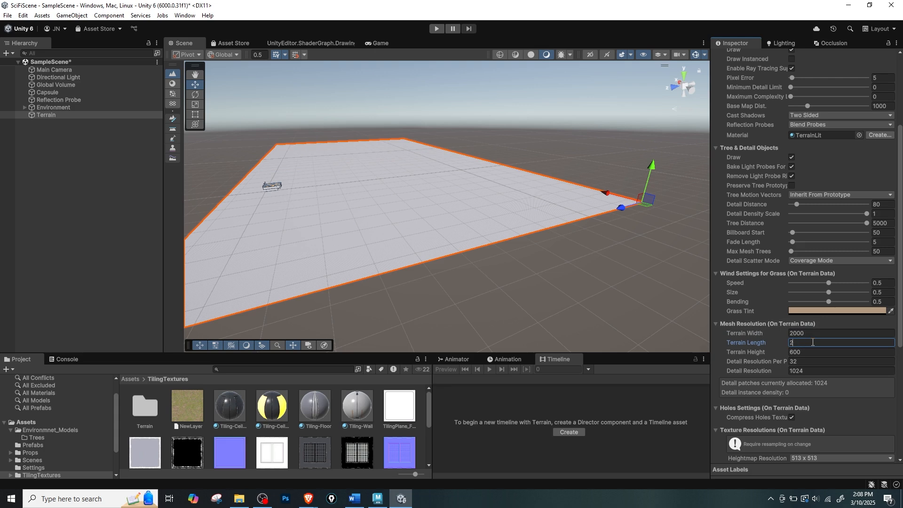
pyautogui.write('200')
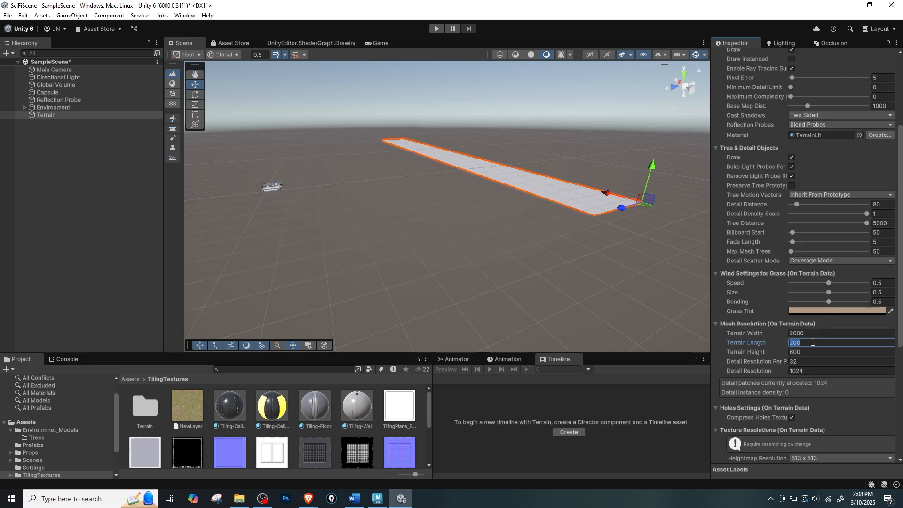
pyautogui.write('0')
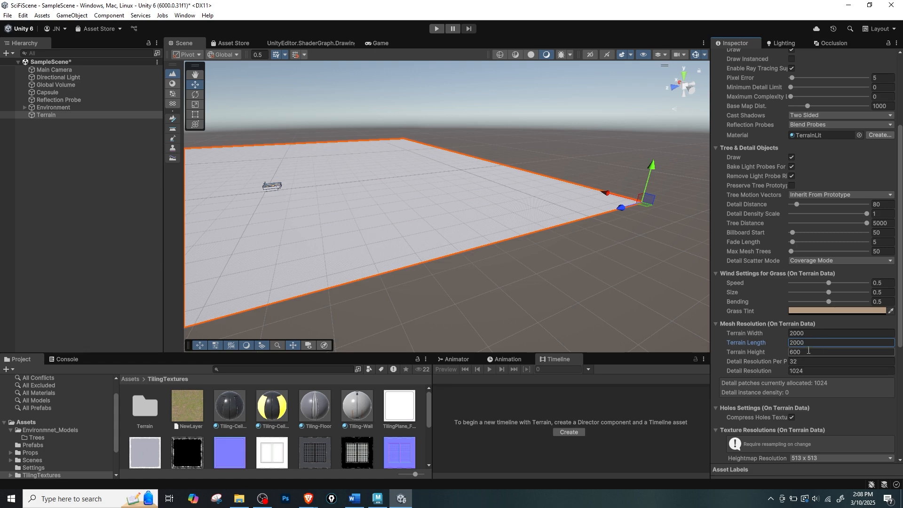
pyautogui.click(807, 361)
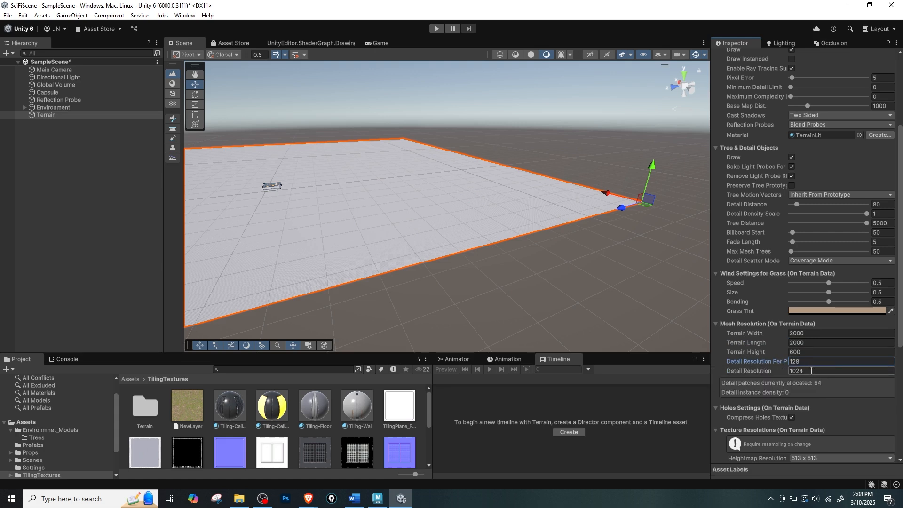
pyautogui.click(811, 370)
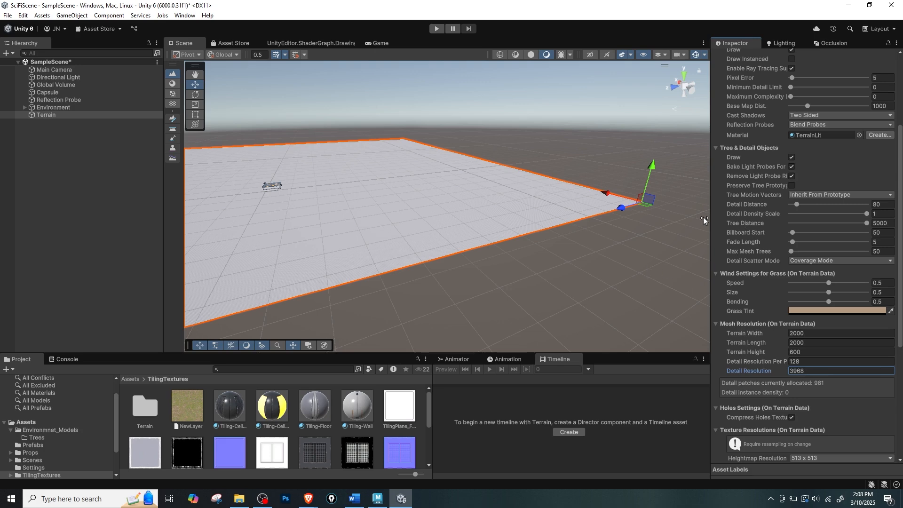
# Move the enlarged terrain horizontally to about X -672, Z -1765, keeping the building within it.
pyautogui.scroll(-6, 541, 215)
pyautogui.keyDown('alt'); pyautogui.moveTo(506, 212); pyautogui.dragTo(507, 260); pyautogui.keyUp('alt')
pyautogui.scroll(-4, 507, 259)
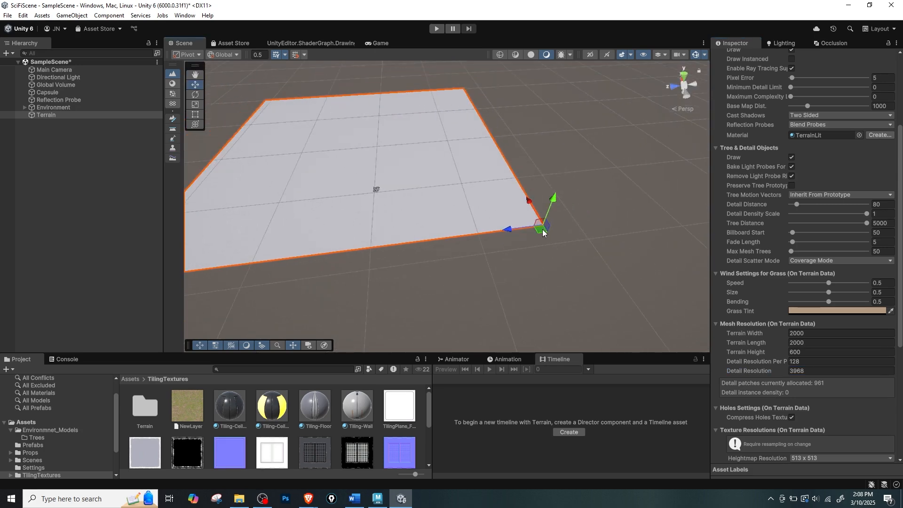
pyautogui.moveTo(543, 233); pyautogui.dragTo(746, 266)
# Examine the terrain through the doorway from inside the building and from above the building.
pyautogui.keyDown('alt'); pyautogui.moveTo(219, 210); pyautogui.dragTo(359, 187); pyautogui.keyUp('alt')
pyautogui.scroll(7, 371, 211)
pyautogui.keyDown('alt'); pyautogui.moveTo(301, 252); pyautogui.dragTo(416, 210); pyautogui.keyUp('alt')
pyautogui.scroll(5, 338, 236)
pyautogui.keyDown('alt'); pyautogui.moveTo(415, 210); pyautogui.dragTo(461, 210, button='right'); pyautogui.keyUp('alt')
pyautogui.keyDown('alt'); pyautogui.moveTo(462, 210); pyautogui.dragTo(475, 218, button='middle'); pyautogui.keyUp('alt')
pyautogui.keyDown('alt'); pyautogui.moveTo(475, 218); pyautogui.dragTo(524, 242, button='right'); pyautogui.keyUp('alt')
pyautogui.keyDown('alt'); pyautogui.moveTo(424, 205); pyautogui.dragTo(446, 207, button='middle'); pyautogui.keyUp('alt')
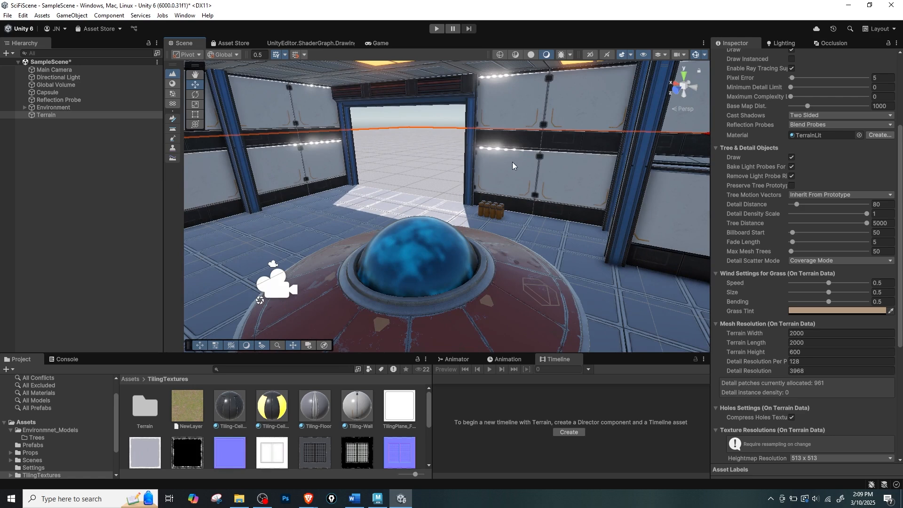
pyautogui.scroll(-10, 512, 166)
pyautogui.keyDown('alt'); pyautogui.moveTo(481, 187); pyautogui.dragTo(538, 205); pyautogui.keyUp('alt')
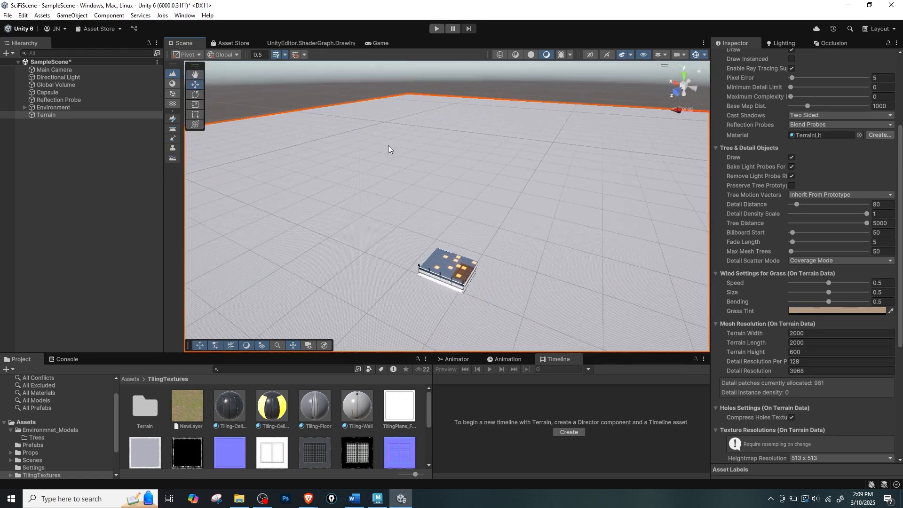
# Dock the Game view beside the Scene view and move the Main Camera toward the doorway to X 19.7, Y 3.26, Z -16.05.
pyautogui.moveTo(380, 42); pyautogui.dragTo(529, 195)
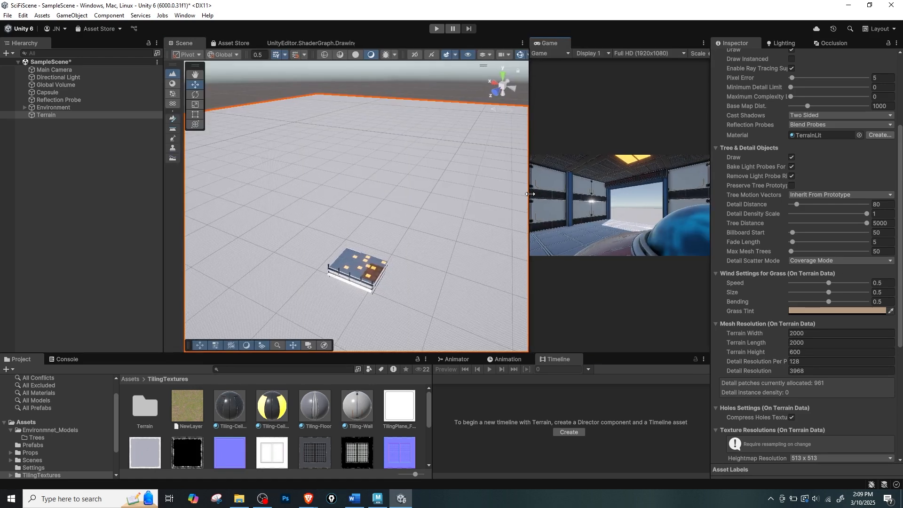
pyautogui.click(54, 70)
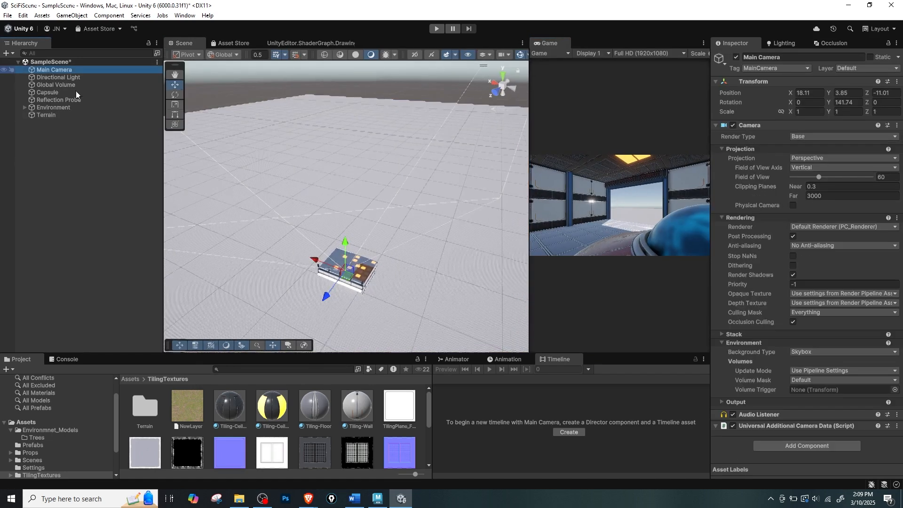
pyautogui.press('f')
pyautogui.keyDown('alt'); pyautogui.moveTo(399, 251); pyautogui.dragTo(312, 202); pyautogui.keyUp('alt')
pyautogui.keyDown('alt'); pyautogui.moveTo(312, 201); pyautogui.dragTo(577, 276, button='right'); pyautogui.keyUp('alt')
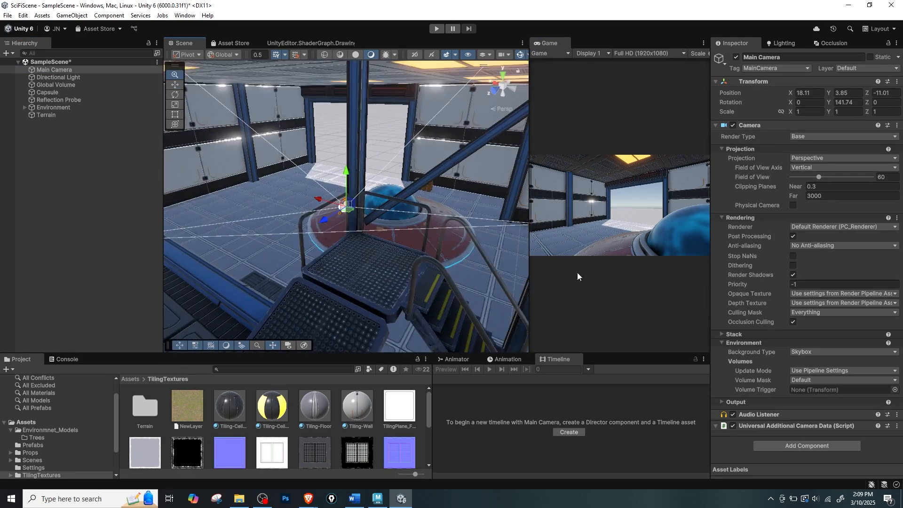
pyautogui.moveTo(352, 210); pyautogui.dragTo(370, 178)
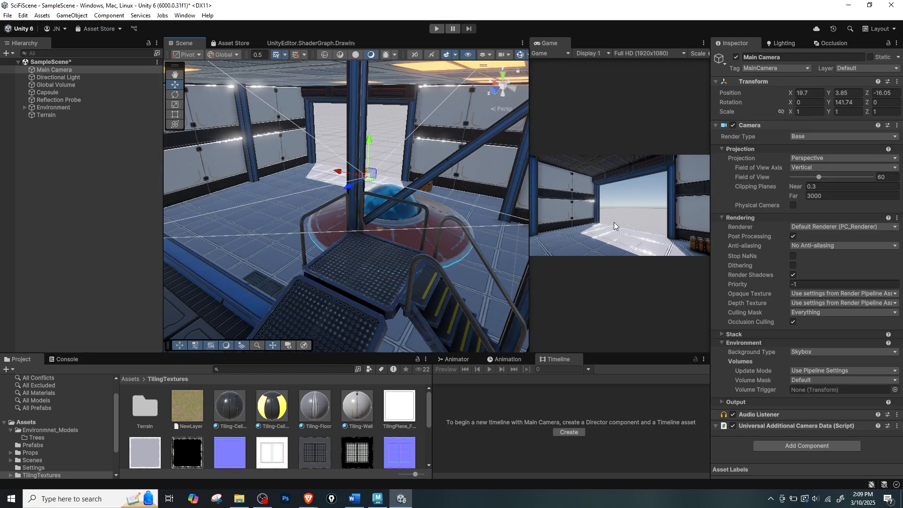
pyautogui.moveTo(370, 137); pyautogui.dragTo(368, 147)
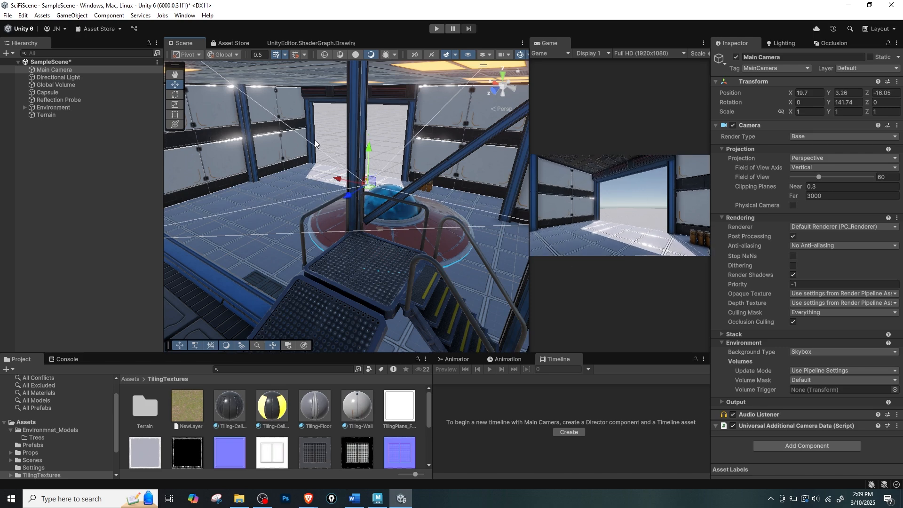
# Select the terrain around the building and enlarge the Project window.
pyautogui.scroll(-6, 326, 154)
pyautogui.moveTo(345, 196); pyautogui.dragTo(409, 111, button='middle')
pyautogui.scroll(3, 409, 111)
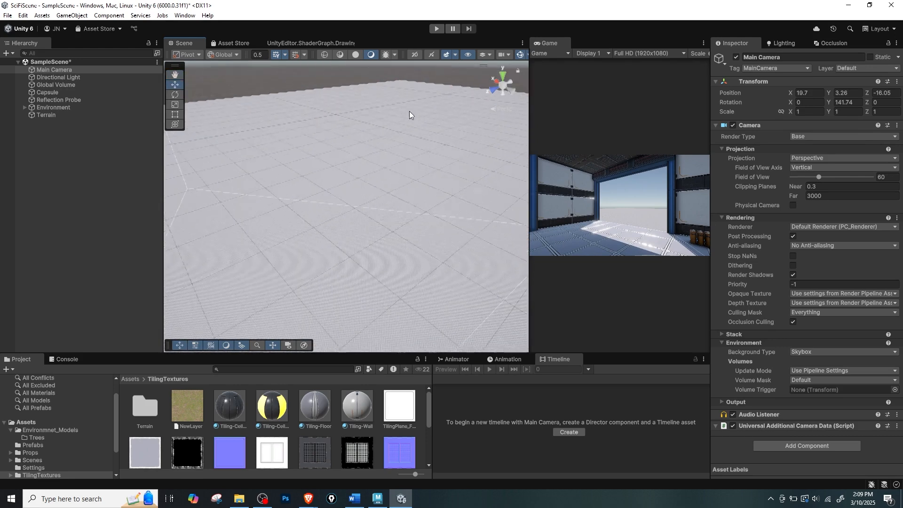
pyautogui.scroll(-3, 406, 132)
pyautogui.click(407, 169)
pyautogui.scroll(-4, 408, 203)
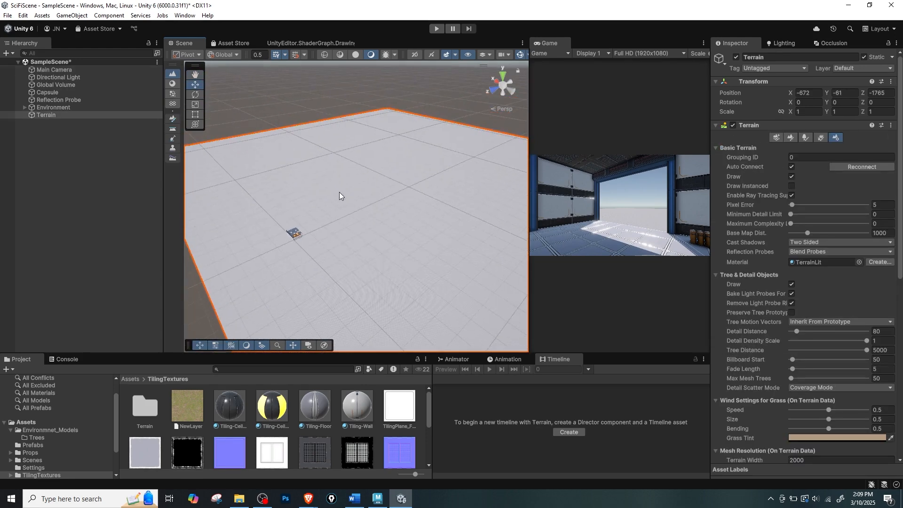
pyautogui.scroll(3, 340, 193)
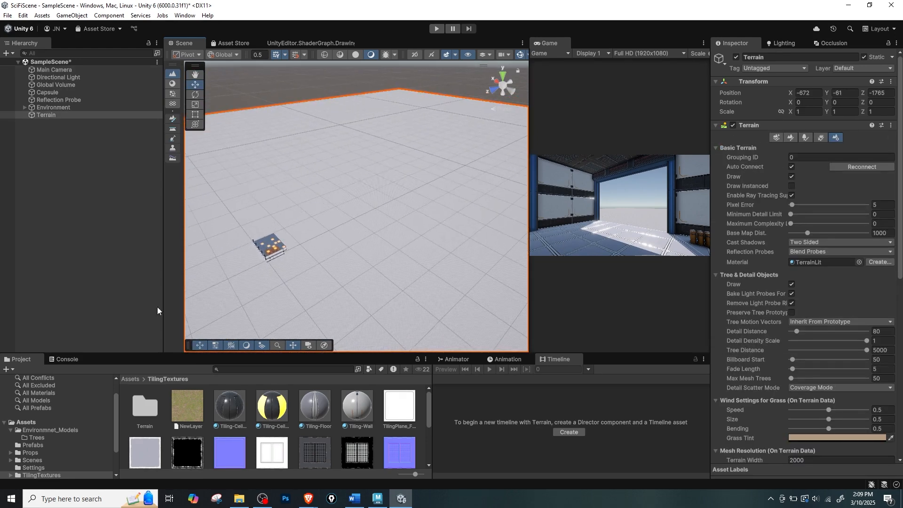
pyautogui.moveTo(120, 352); pyautogui.dragTo(121, 331)
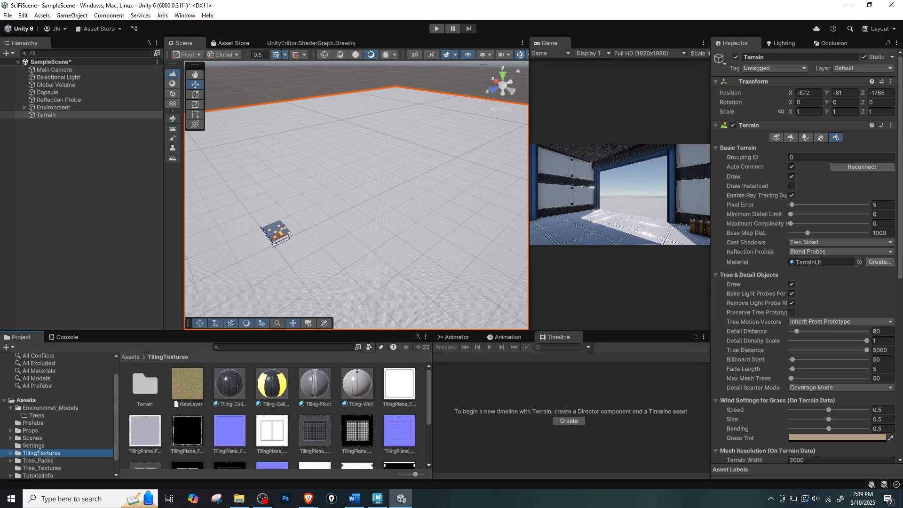
# Switch to the web browser and return to the Hills, Mountains and Lakes asset page.
pyautogui.hotkey('alt', 'Tab')
pyautogui.moveTo(564, 0); pyautogui.dragTo(517, 28)
pyautogui.click(660, 26)
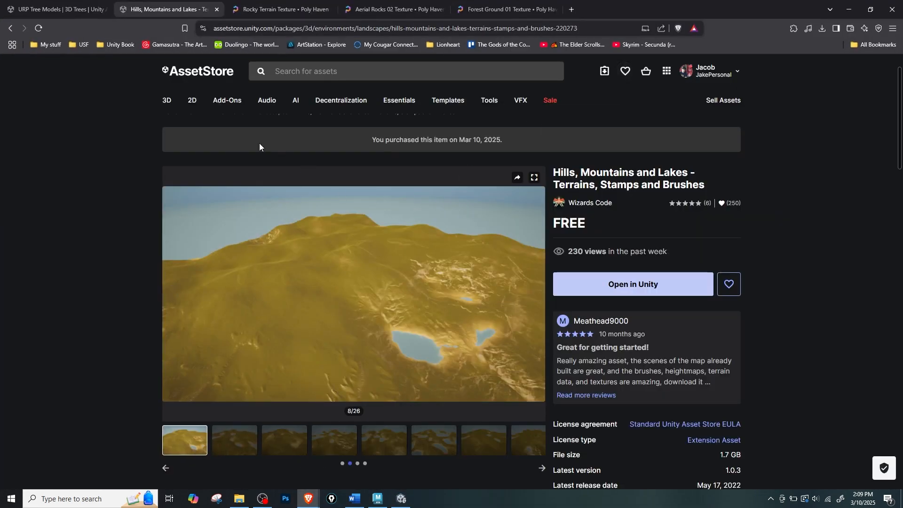
# Browse the preview images of the Hills, Mountains and Lakes asset for terrain shapes to use as reference.
pyautogui.click(332, 447)
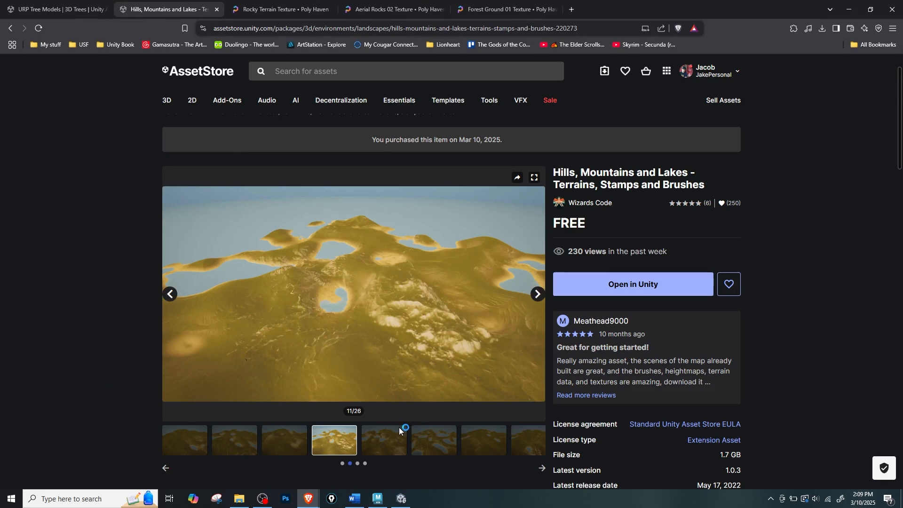
pyautogui.click(433, 449)
pyautogui.click(494, 447)
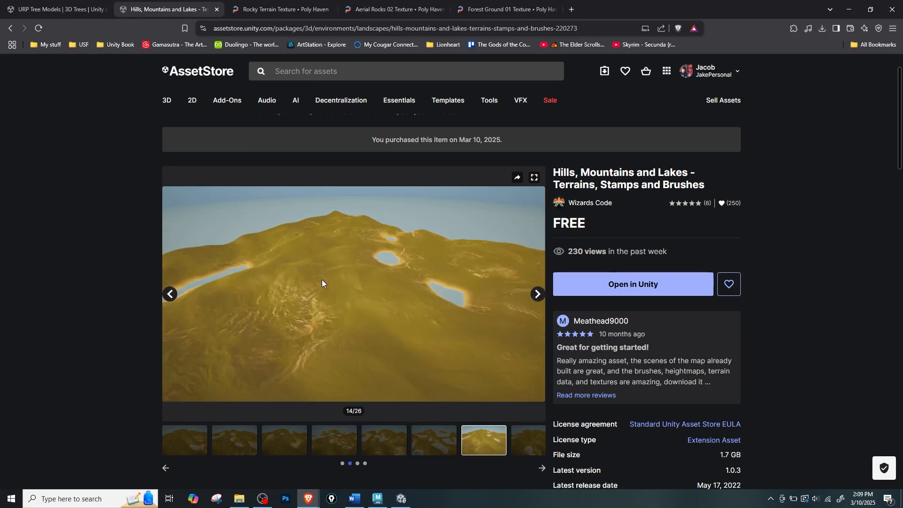
pyautogui.click(517, 443)
pyautogui.click(331, 441)
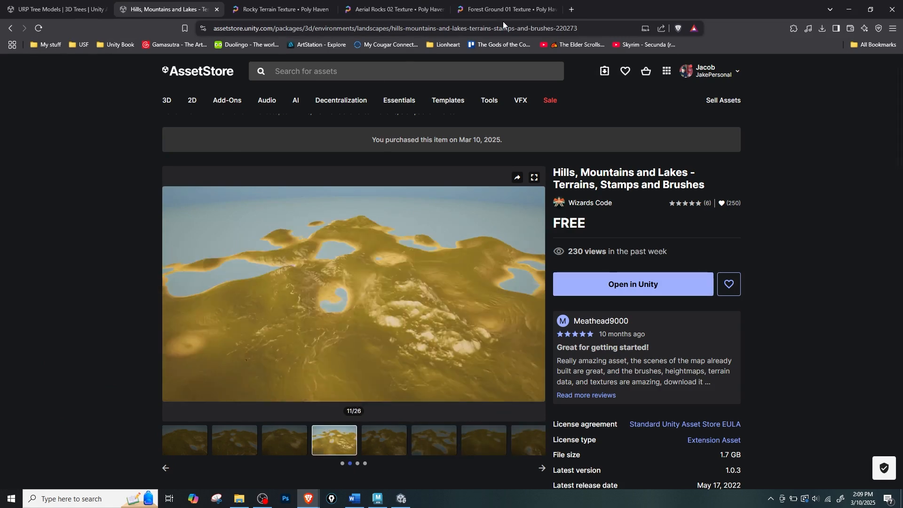
# Switch to Unity and raise a small test bump on the flat terrain beyond the building using the Raise or Lower Terrain tool.
pyautogui.moveTo(602, 11); pyautogui.dragTo(537, 0)
pyautogui.click(419, 207)
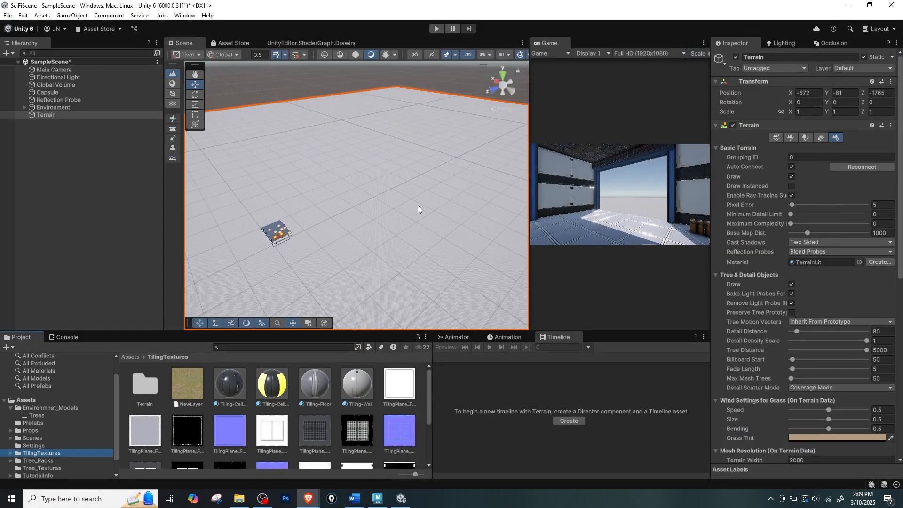
pyautogui.keyDown('alt'); pyautogui.moveTo(418, 207); pyautogui.dragTo(448, 227, button='right'); pyautogui.keyUp('alt')
pyautogui.keyDown('alt'); pyautogui.moveTo(447, 228); pyautogui.dragTo(452, 179); pyautogui.keyUp('alt')
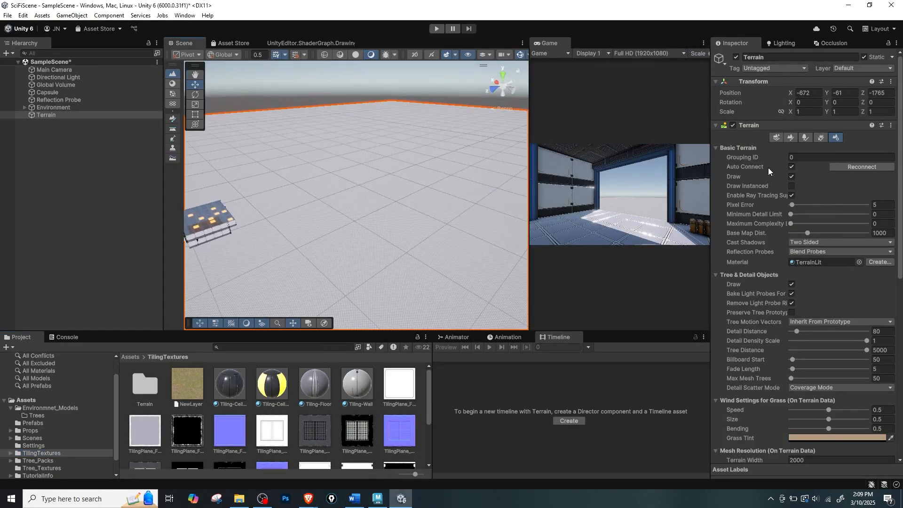
pyautogui.click(792, 137)
pyautogui.click(797, 146)
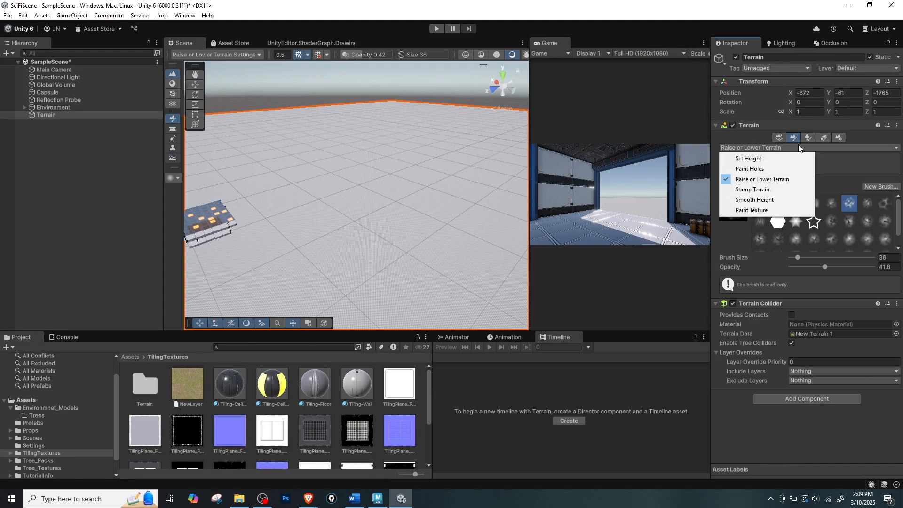
pyautogui.click(764, 179)
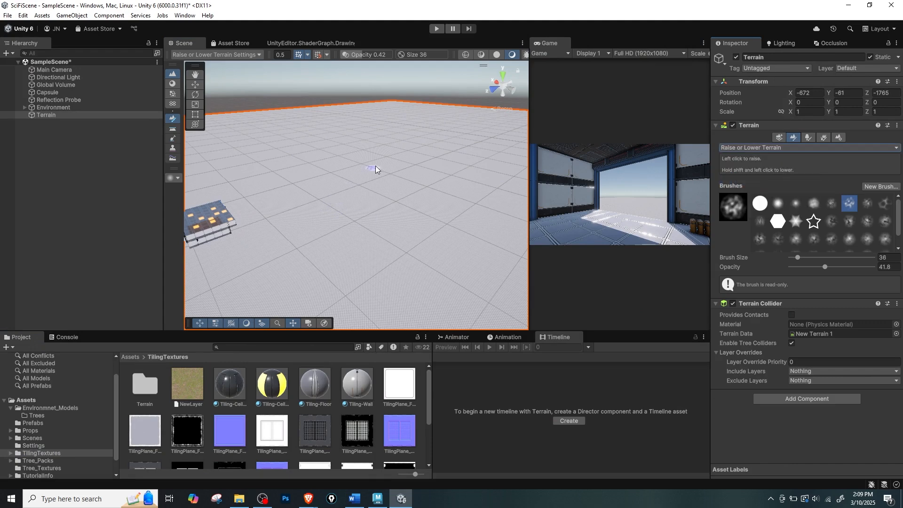
pyautogui.moveTo(376, 166)
pyautogui.keyDown('alt'); pyautogui.mouseDown()
pyautogui.moveTo(376, 176)
pyautogui.moveTo(416, 188)
pyautogui.mouseUp(); pyautogui.keyUp('alt')
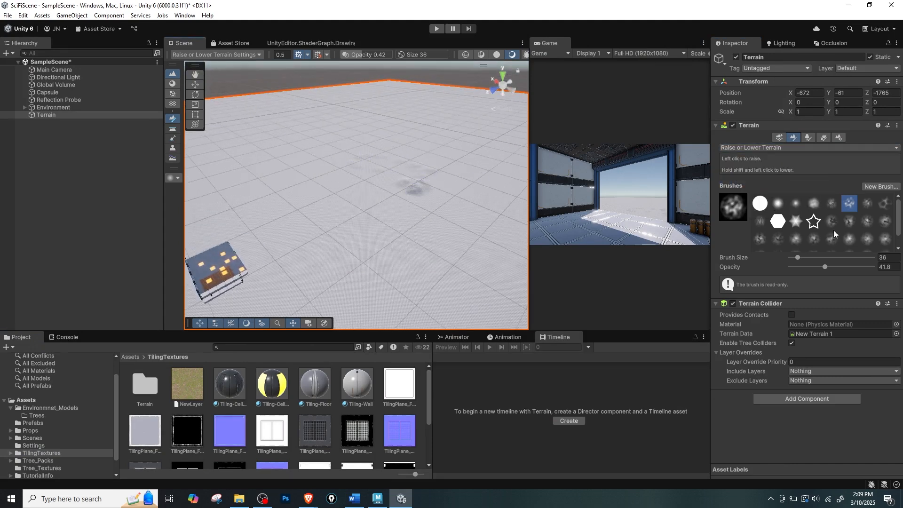
# Set the terrain brush to size 135 and opacity 64.6, and paint test bumps beyond the building.
pyautogui.moveTo(825, 267)
pyautogui.mouseDown()
pyautogui.moveTo(843, 267)
pyautogui.moveTo(803, 257)
pyautogui.mouseUp()
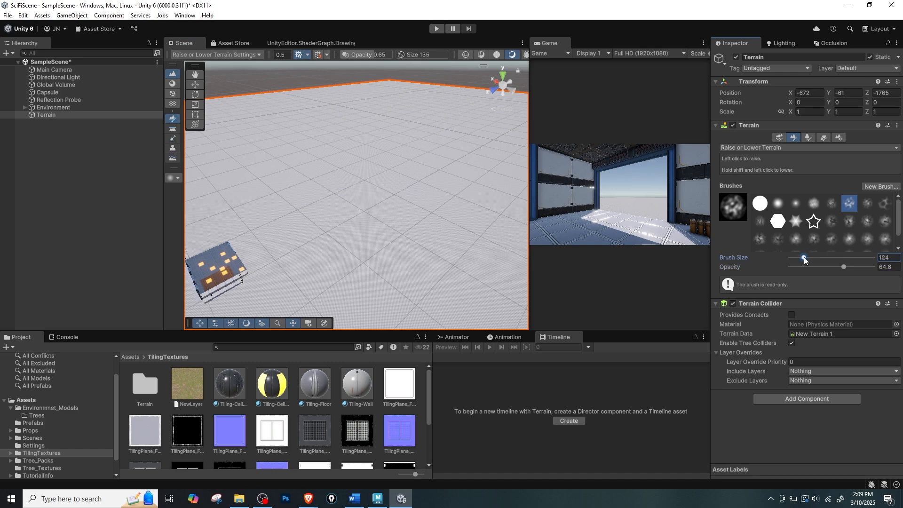
pyautogui.moveTo(357, 165)
pyautogui.mouseDown()
pyautogui.moveTo(363, 143)
pyautogui.moveTo(393, 173)
pyautogui.moveTo(378, 145)
pyautogui.moveTo(399, 185)
pyautogui.moveTo(440, 174)
pyautogui.moveTo(394, 193)
pyautogui.moveTo(389, 185)
pyautogui.moveTo(403, 190)
pyautogui.moveTo(402, 178)
pyautogui.moveTo(371, 134)
pyautogui.moveTo(399, 167)
pyautogui.moveTo(409, 210)
pyautogui.moveTo(413, 173)
pyautogui.moveTo(348, 134)
pyautogui.moveTo(391, 171)
pyautogui.moveTo(376, 227)
pyautogui.moveTo(416, 170)
pyautogui.moveTo(355, 176)
pyautogui.moveTo(487, 188)
pyautogui.mouseUp()
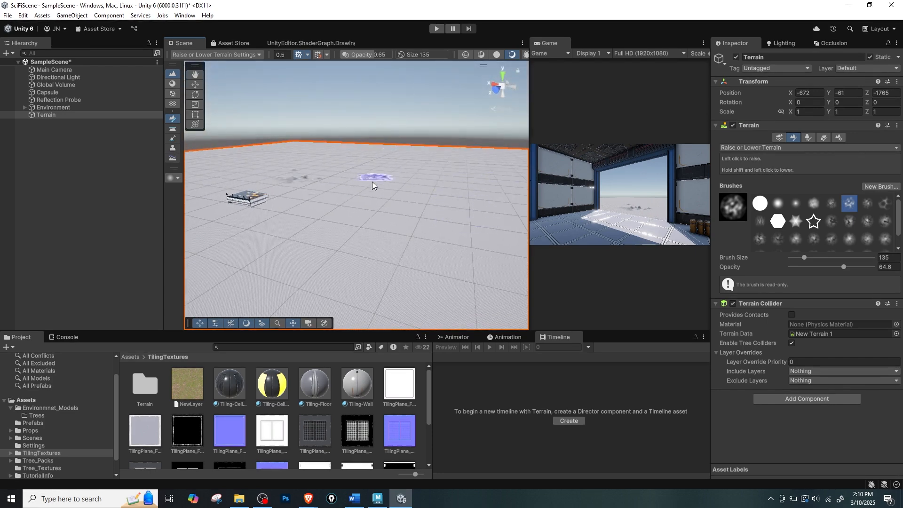
pyautogui.keyDown('alt'); pyautogui.moveTo(371, 182); pyautogui.dragTo(301, 182); pyautogui.keyUp('alt')
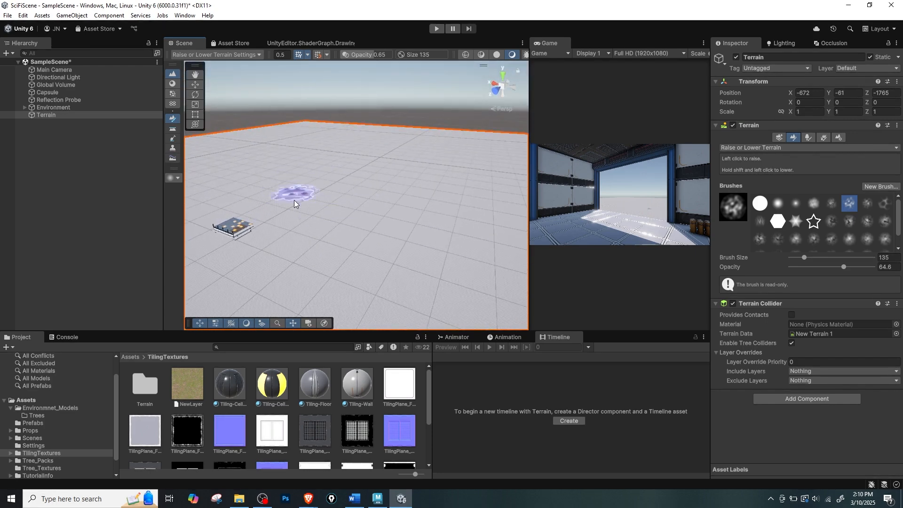
# Examine the flat terrain around the building from several angles to find a spot for a mountain.
pyautogui.keyDown('alt'); pyautogui.moveTo(378, 206); pyautogui.dragTo(346, 199); pyautogui.keyUp('alt')
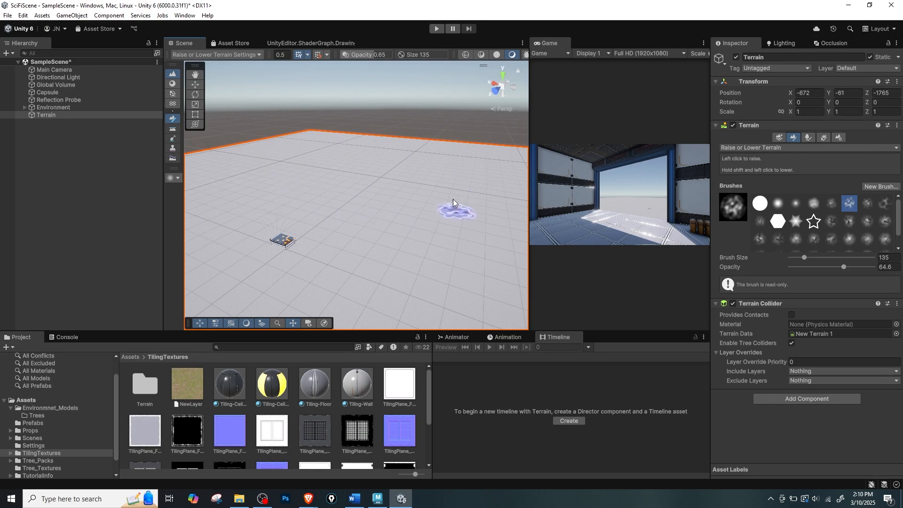
pyautogui.keyDown('alt'); pyautogui.moveTo(431, 220); pyautogui.dragTo(467, 152); pyautogui.keyUp('alt')
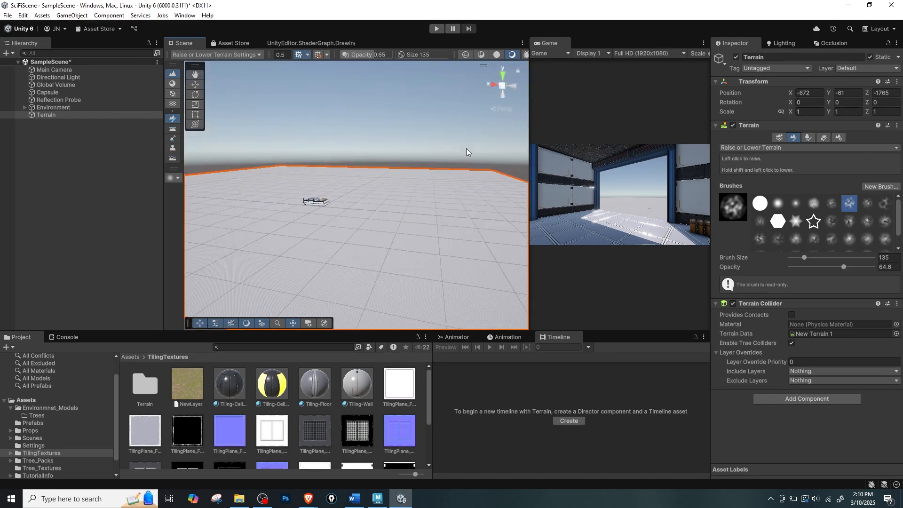
pyautogui.keyDown('alt'); pyautogui.moveTo(435, 211); pyautogui.dragTo(342, 245); pyautogui.keyUp('alt')
pyautogui.keyDown('alt'); pyautogui.moveTo(343, 244); pyautogui.dragTo(449, 260, button='right'); pyautogui.keyUp('alt')
pyautogui.keyDown('alt'); pyautogui.moveTo(399, 227); pyautogui.dragTo(417, 231, button='middle'); pyautogui.keyUp('alt')
pyautogui.keyDown('alt'); pyautogui.moveTo(421, 231); pyautogui.dragTo(444, 255, button='right'); pyautogui.keyUp('alt')
pyautogui.keyDown('alt'); pyautogui.moveTo(444, 255); pyautogui.dragTo(389, 257); pyautogui.keyUp('alt')
pyautogui.keyDown('alt'); pyautogui.moveTo(389, 257); pyautogui.dragTo(428, 263, button='right'); pyautogui.keyUp('alt')
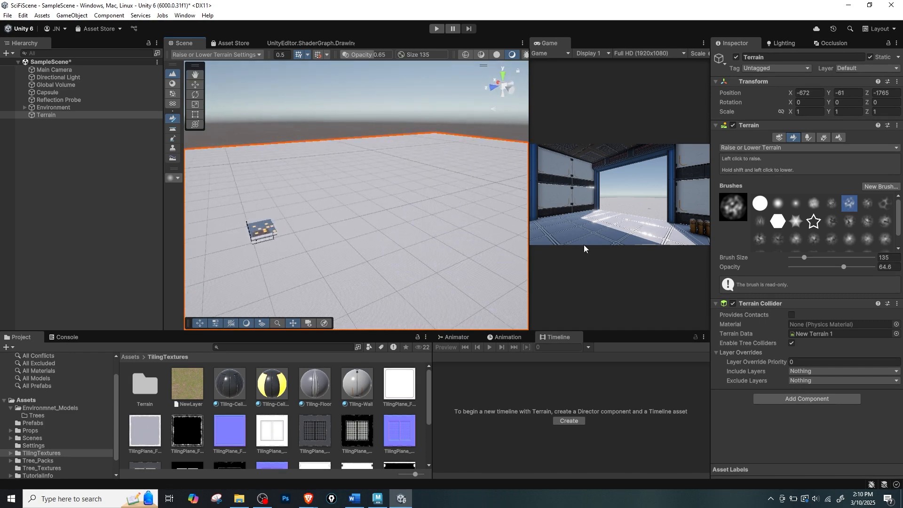
# Raise a tall jagged mountain on the open ground beyond the building with the Raise or Lower Terrain brush.
pyautogui.moveTo(408, 219)
pyautogui.mouseDown()
pyautogui.moveTo(419, 206)
pyautogui.moveTo(444, 209)
pyautogui.mouseUp()
pyautogui.hotkey('ctrl', 'z')
pyautogui.click(745, 148)
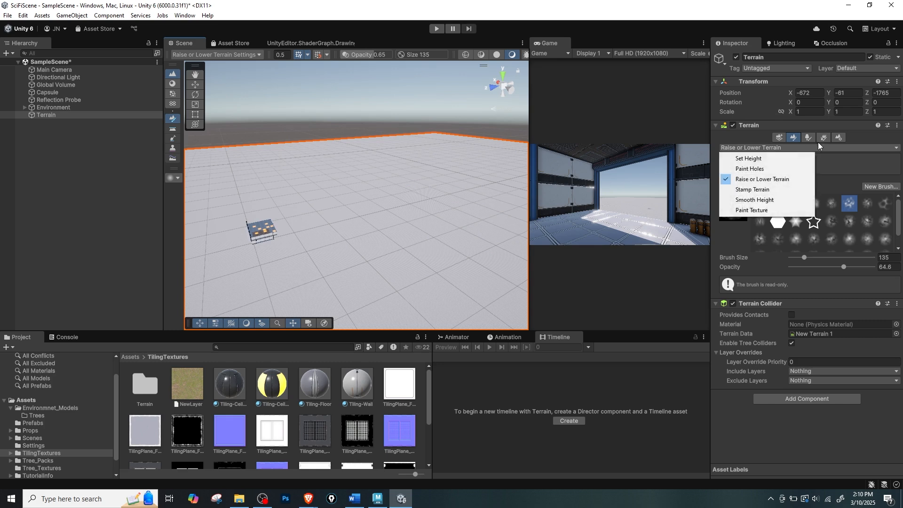
pyautogui.click(365, 228)
pyautogui.moveTo(402, 187)
pyautogui.mouseDown()
pyautogui.moveTo(417, 229)
pyautogui.moveTo(390, 197)
pyautogui.moveTo(404, 198)
pyautogui.mouseUp()
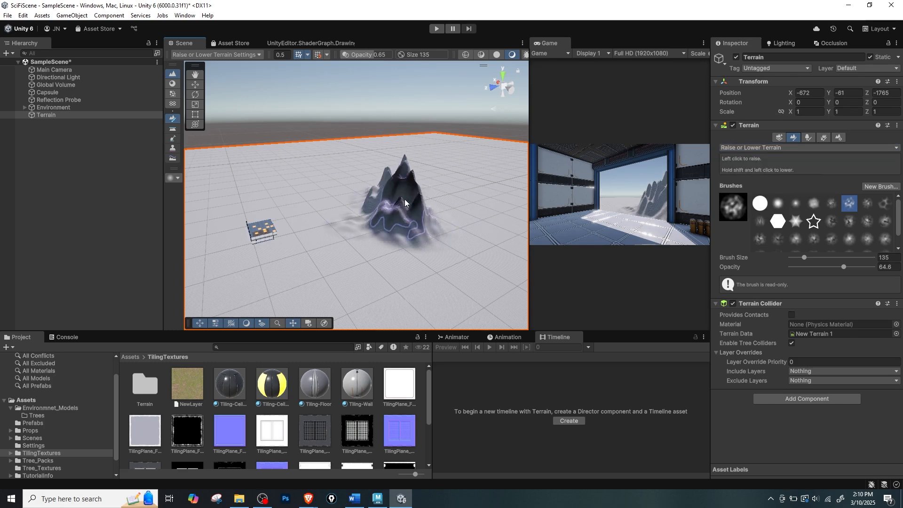
# Soften the jagged peaks of the mountain with the Smooth Height tool.
pyautogui.click(741, 147)
pyautogui.click(752, 199)
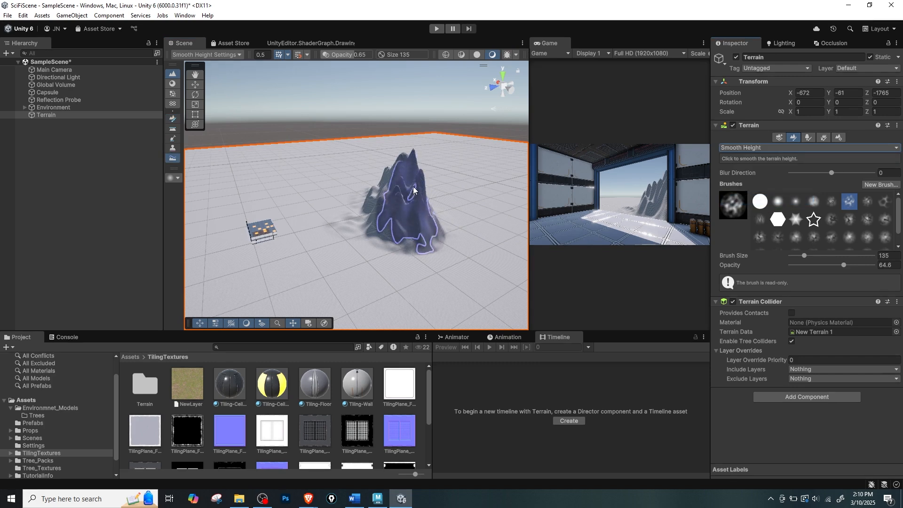
pyautogui.moveTo(414, 190)
pyautogui.mouseDown()
pyautogui.moveTo(389, 171)
pyautogui.moveTo(407, 202)
pyautogui.moveTo(421, 187)
pyautogui.mouseUp()
# Build a second, flat-topped hill beside the smoothed mountain with the Set Height tool.
pyautogui.click(744, 150)
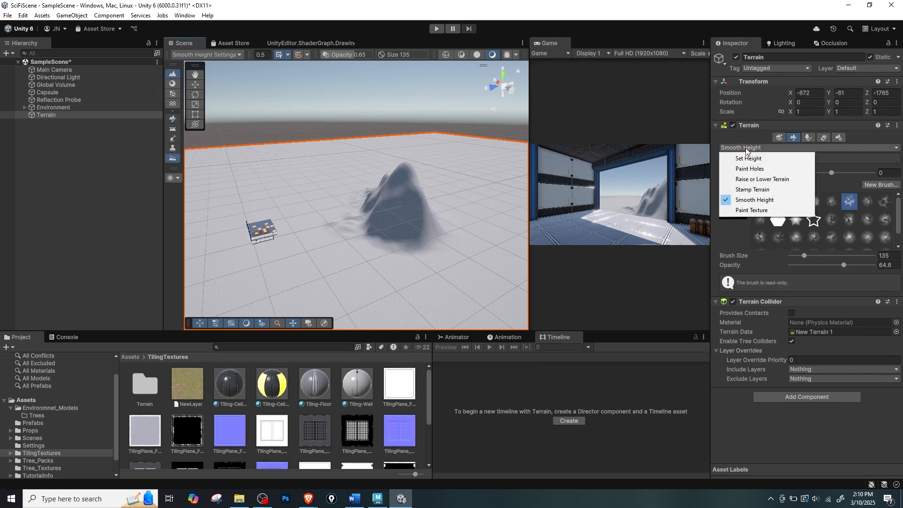
pyautogui.click(731, 157)
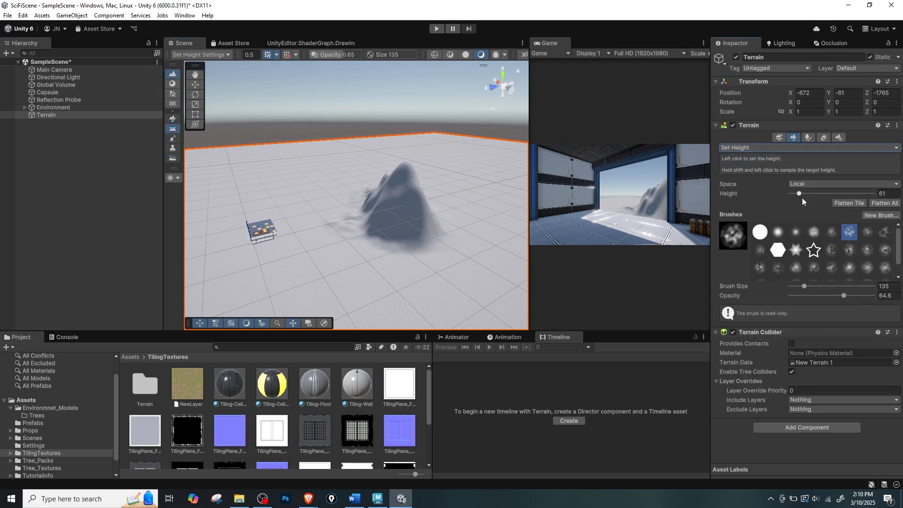
pyautogui.moveTo(475, 252)
pyautogui.mouseDown()
pyautogui.moveTo(492, 218)
pyautogui.moveTo(481, 231)
pyautogui.mouseUp()
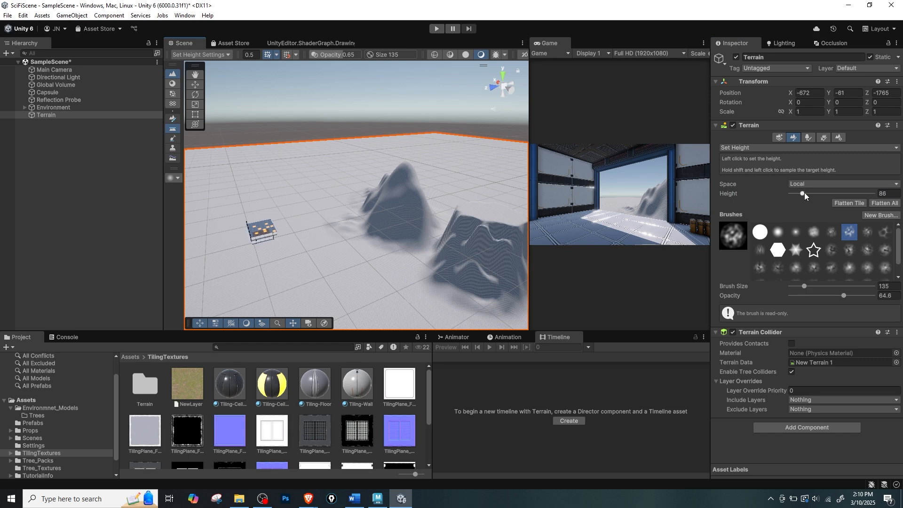
# Cut down the smoothed mountain with Set Height, lowering the target height to about 84.7 and finally 62.23.
pyautogui.moveTo(803, 193); pyautogui.dragTo(801, 193)
pyautogui.keyDown('shift'); pyautogui.click(407, 190); pyautogui.keyUp('shift')
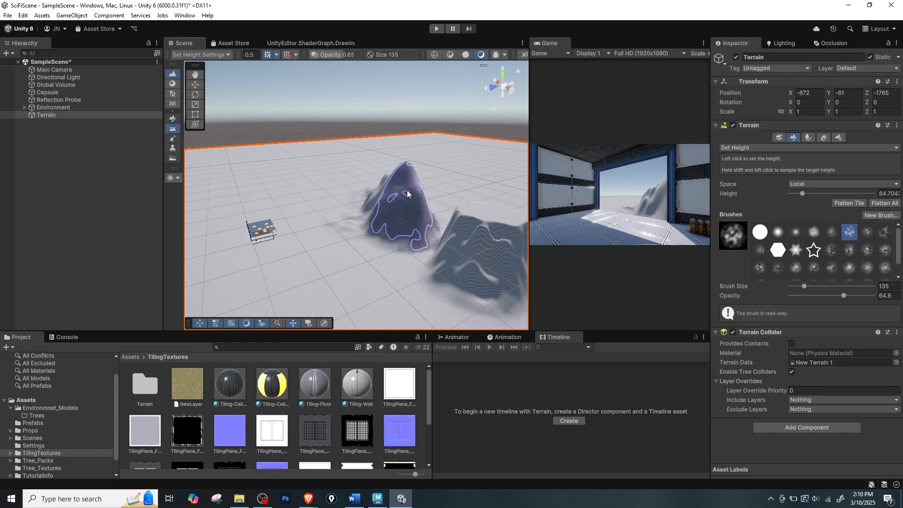
pyautogui.keyDown('shift'); pyautogui.click(396, 204); pyautogui.keyUp('shift')
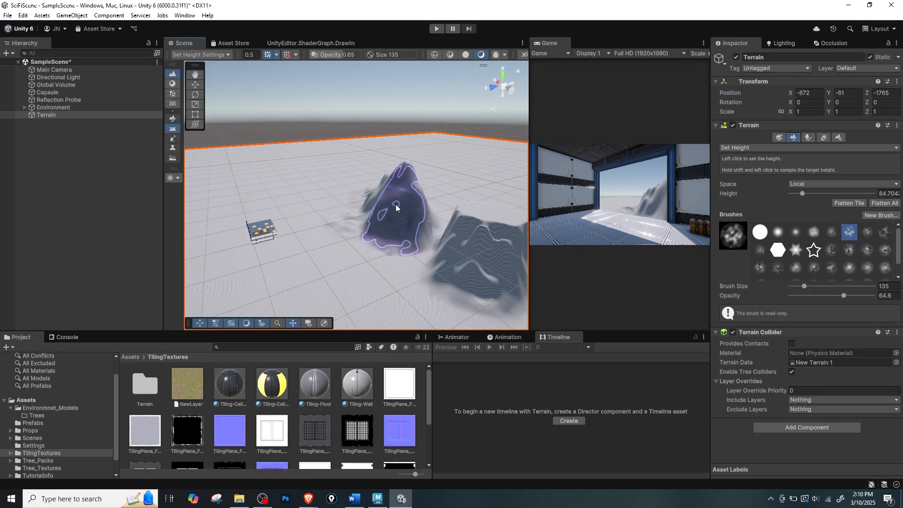
pyautogui.moveTo(397, 205)
pyautogui.mouseDown()
pyautogui.moveTo(408, 194)
pyautogui.moveTo(402, 177)
pyautogui.moveTo(440, 233)
pyautogui.moveTo(415, 219)
pyautogui.moveTo(352, 229)
pyautogui.moveTo(461, 222)
pyautogui.moveTo(410, 220)
pyautogui.mouseUp()
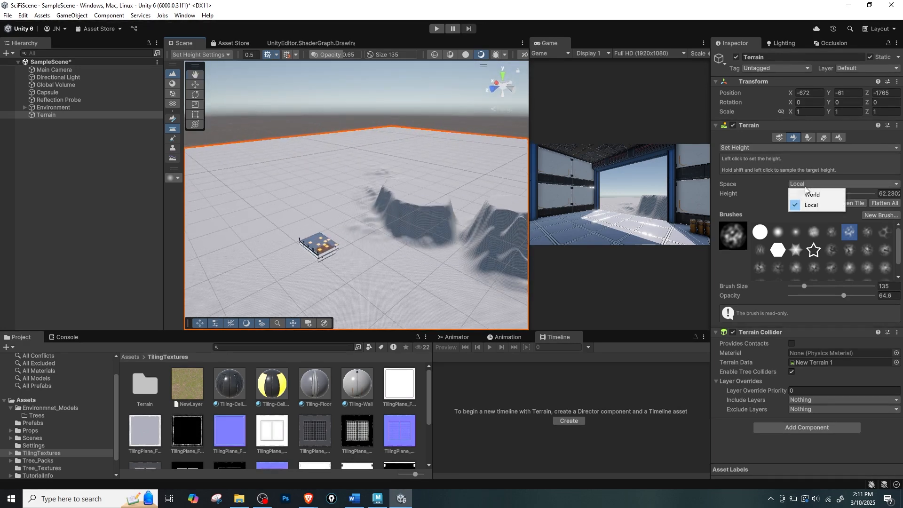
# Keep the Set Height space on Local and inspect the two sculpted hills from several angles.
pyautogui.click(820, 184)
pyautogui.click(817, 205)
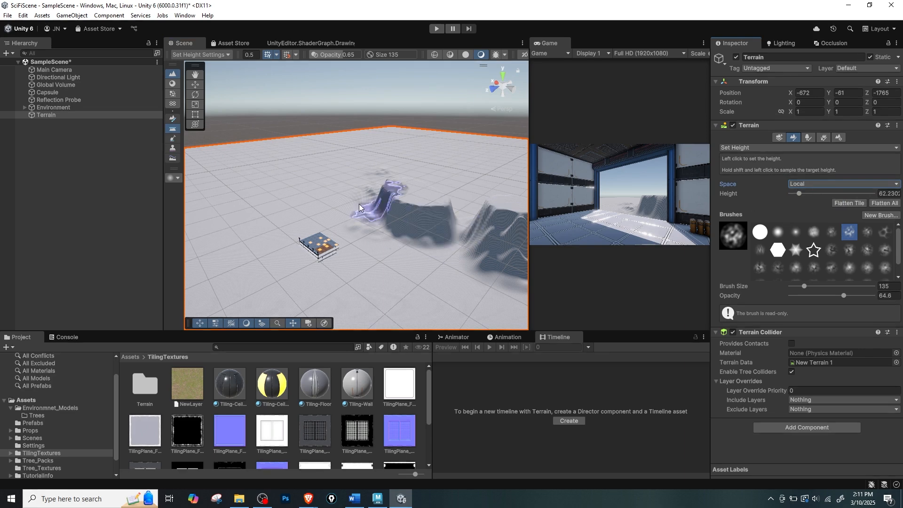
pyautogui.moveTo(441, 201); pyautogui.dragTo(387, 187, button='middle')
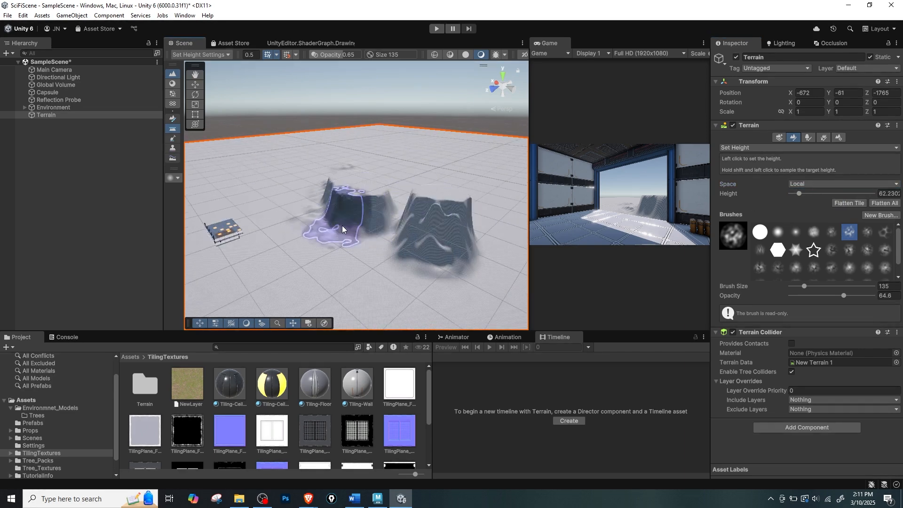
pyautogui.keyDown('alt'); pyautogui.moveTo(343, 227); pyautogui.dragTo(417, 253); pyautogui.keyUp('alt')
pyautogui.moveTo(344, 172)
pyautogui.keyDown('alt'); pyautogui.mouseDown()
pyautogui.moveTo(336, 134)
pyautogui.moveTo(342, 170)
pyautogui.mouseUp(); pyautogui.keyUp('alt')
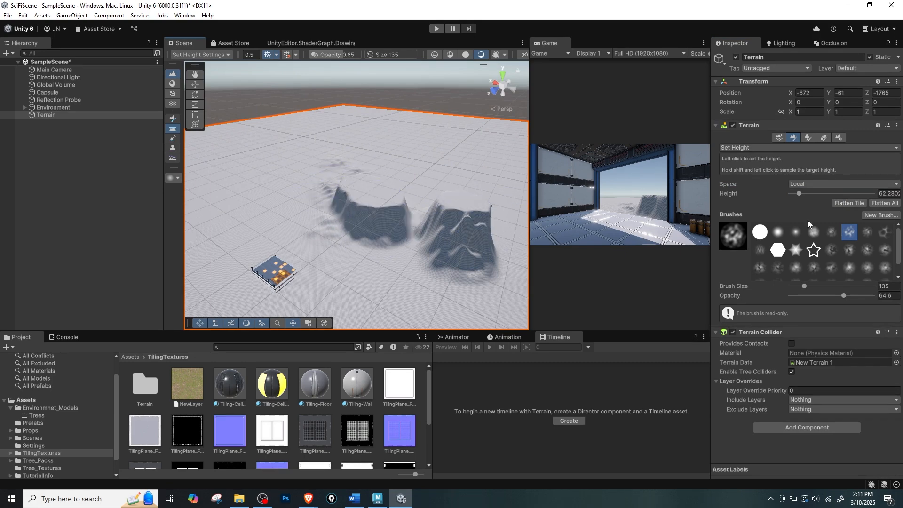
# Switch to the Paint Holes tool, paint a test hole in the flat ground near the hills, and inspect it up close.
pyautogui.click(749, 149)
pyautogui.click(769, 170)
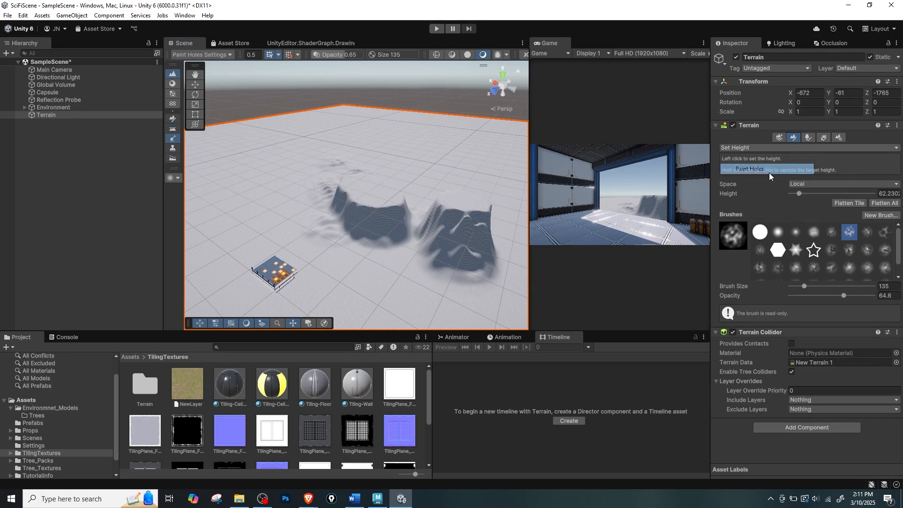
pyautogui.moveTo(376, 182); pyautogui.dragTo(444, 184, button='middle')
pyautogui.keyDown('alt'); pyautogui.moveTo(444, 184); pyautogui.dragTo(431, 203); pyautogui.keyUp('alt')
pyautogui.click(294, 204)
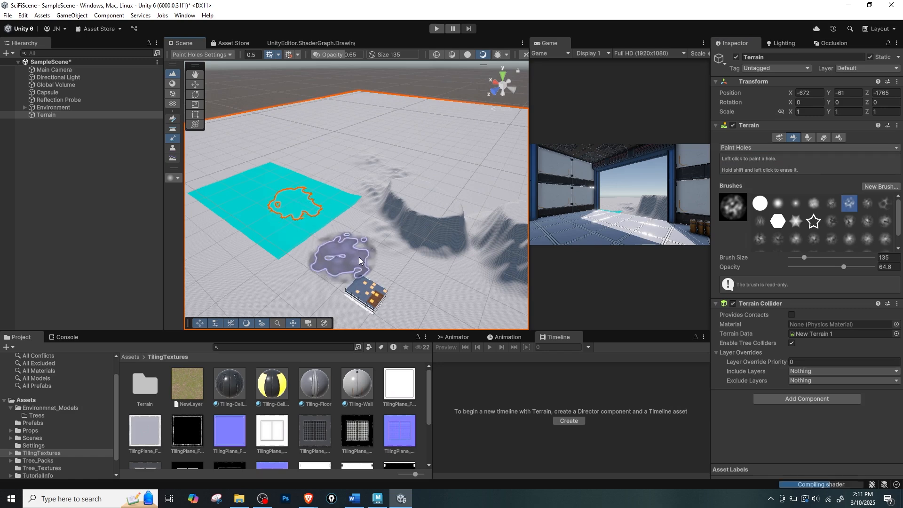
pyautogui.keyDown('alt'); pyautogui.moveTo(381, 216); pyautogui.dragTo(470, 205); pyautogui.keyUp('alt')
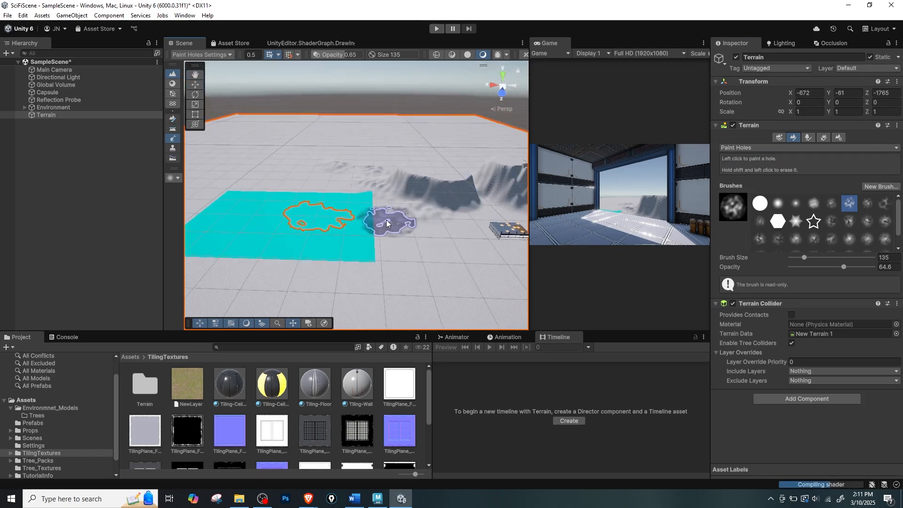
pyautogui.scroll(5, 358, 231)
pyautogui.scroll(2, 344, 239)
pyautogui.moveTo(436, 232)
pyautogui.keyDown('alt'); pyautogui.mouseDown()
pyautogui.moveTo(494, 207)
pyautogui.moveTo(418, 219)
pyautogui.mouseUp(); pyautogui.keyUp('alt')
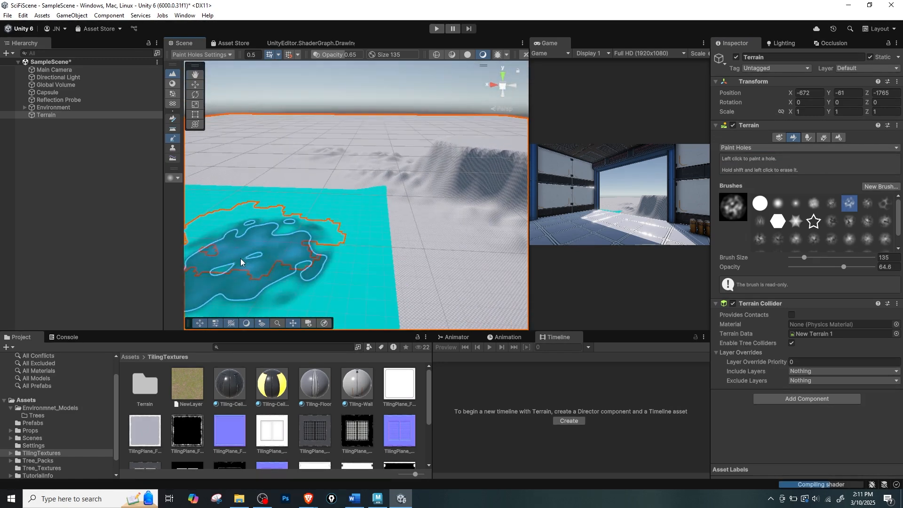
# Paint another size 135 hole in the flat ground beside the hills, inspect it, and undo it.
pyautogui.click(786, 148)
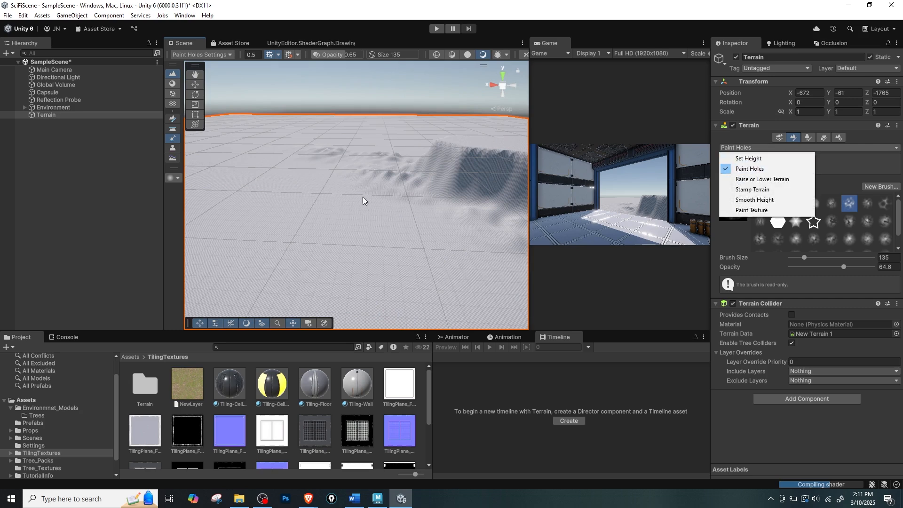
pyautogui.click(332, 211)
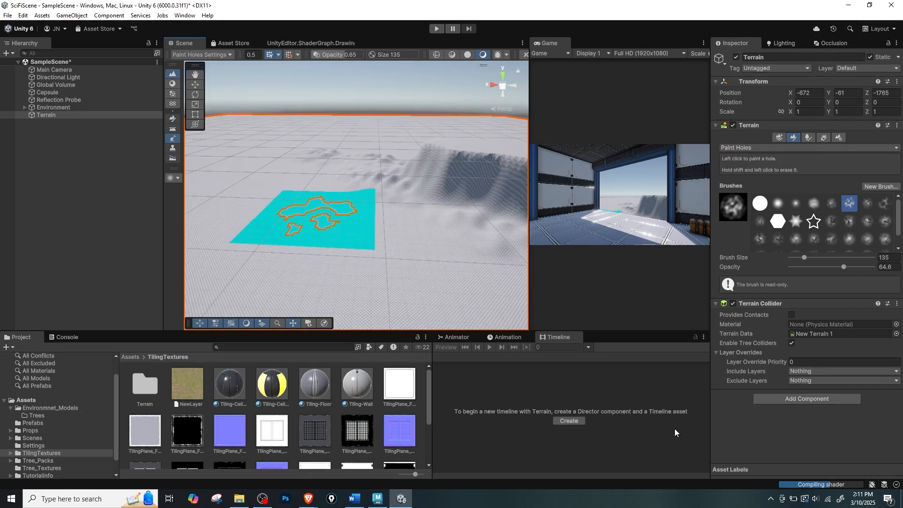
pyautogui.moveTo(325, 220)
pyautogui.keyDown('alt'); pyautogui.mouseDown()
pyautogui.moveTo(377, 252)
pyautogui.moveTo(371, 238)
pyautogui.mouseUp(); pyautogui.keyUp('alt')
pyautogui.scroll(4, 383, 245)
pyautogui.scroll(-4, 451, 219)
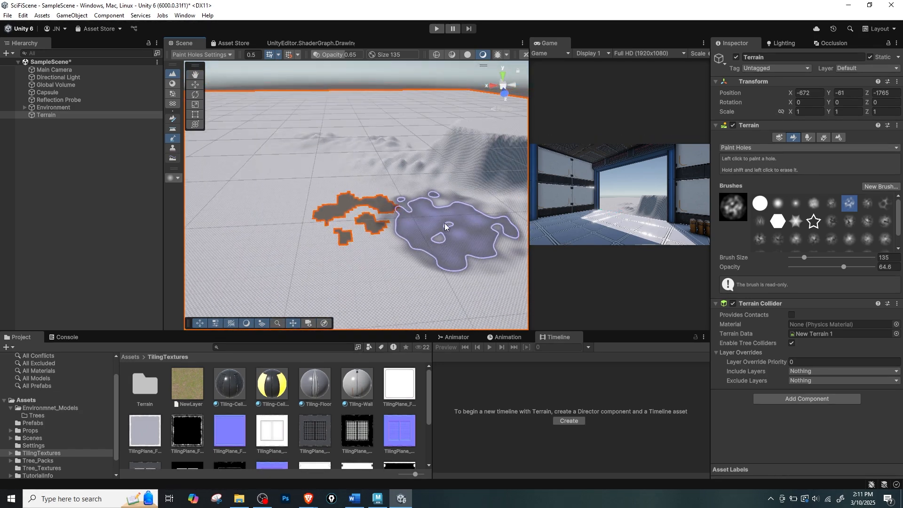
pyautogui.hotkey('ctrl', 'z')
# Reduce the hole brush to size 19, choose the soft round brush, and paint a small cave-like hole in the hillside.
pyautogui.scroll(3, 511, 207)
pyautogui.moveTo(805, 258); pyautogui.dragTo(795, 258)
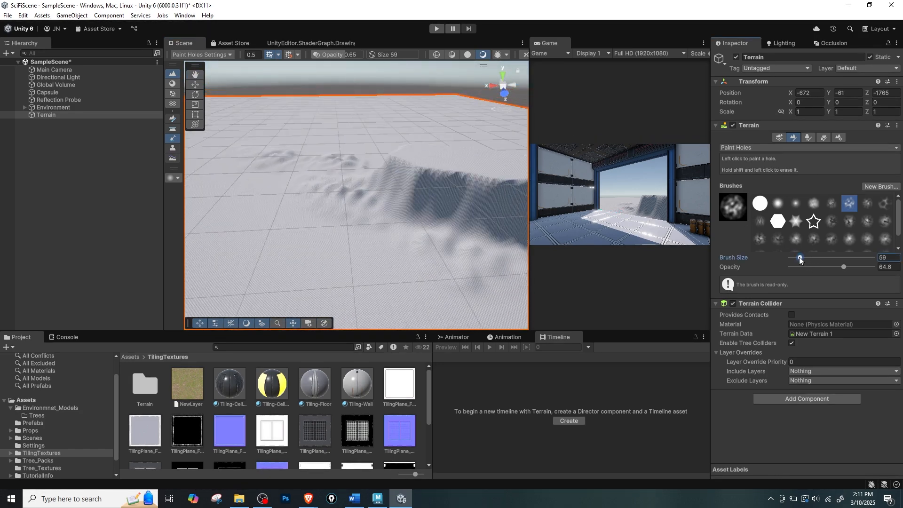
pyautogui.click(781, 205)
pyautogui.click(435, 211)
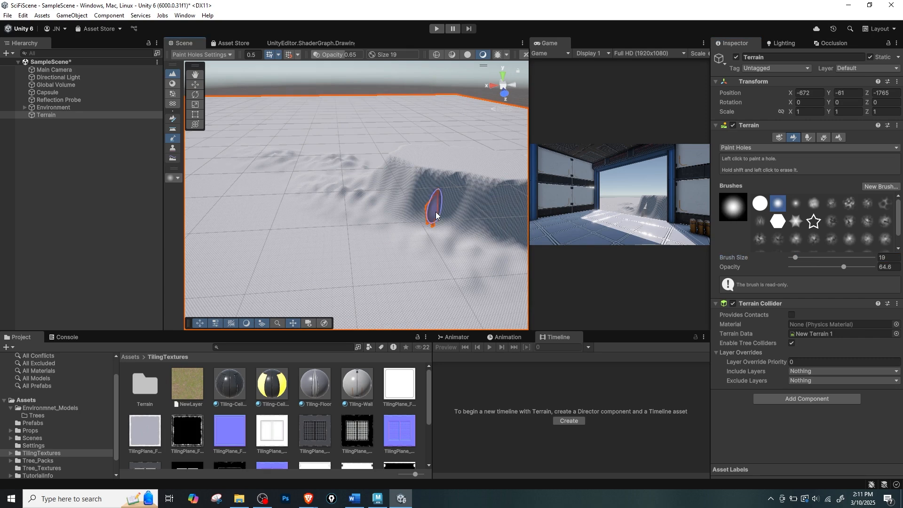
# Inspect the cave-like hole in the hillside up close and undo it.
pyautogui.moveTo(435, 212); pyautogui.dragTo(389, 236, button='middle')
pyautogui.scroll(6, 385, 227)
pyautogui.scroll(-6, 455, 230)
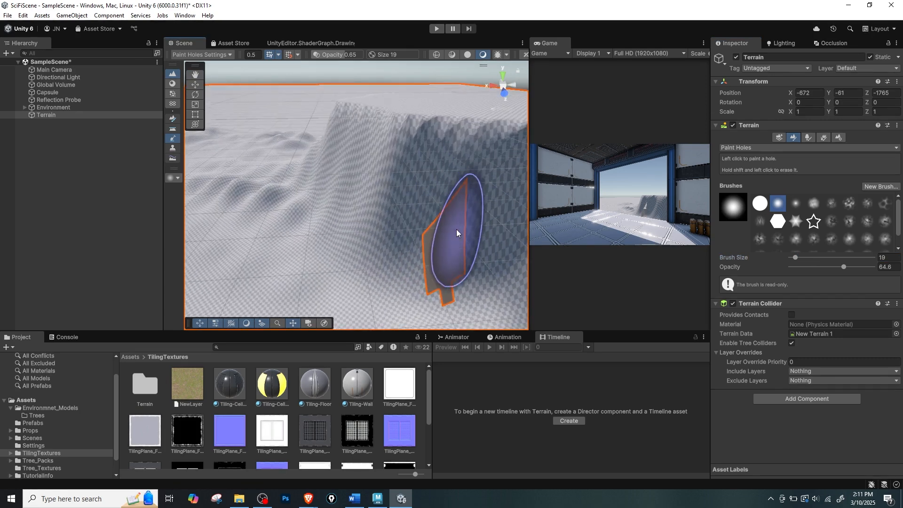
pyautogui.hotkey('ctrl', 'z')
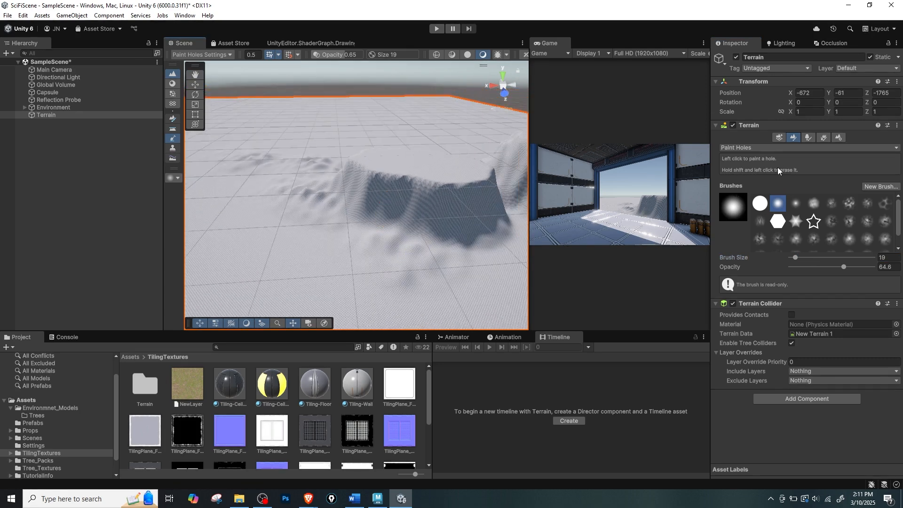
# Switch to the Stamp Terrain tool and choose a Hills, Mountains and Lakes heightmap brush.
pyautogui.click(777, 147)
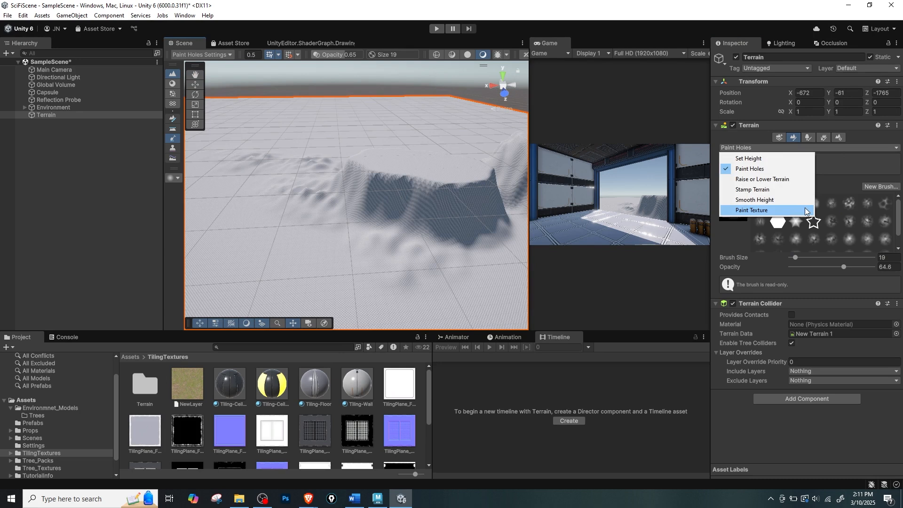
pyautogui.click(770, 190)
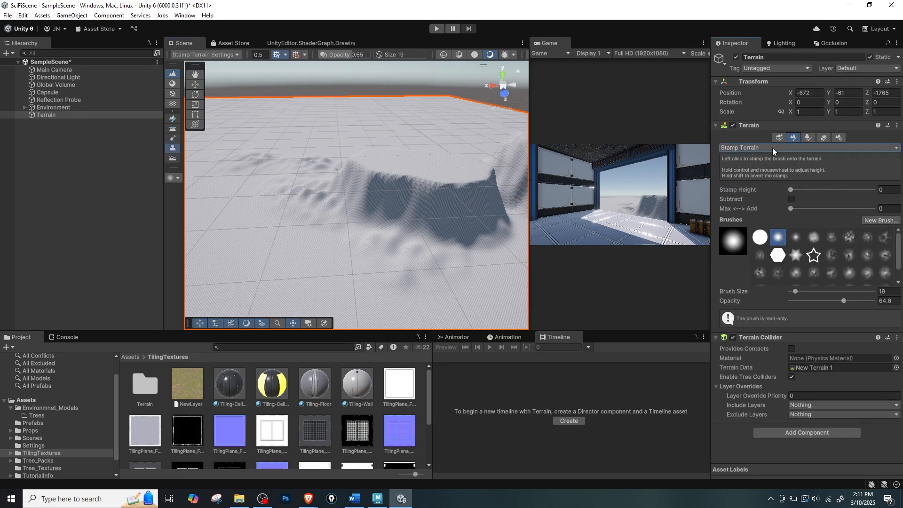
pyautogui.click(746, 149)
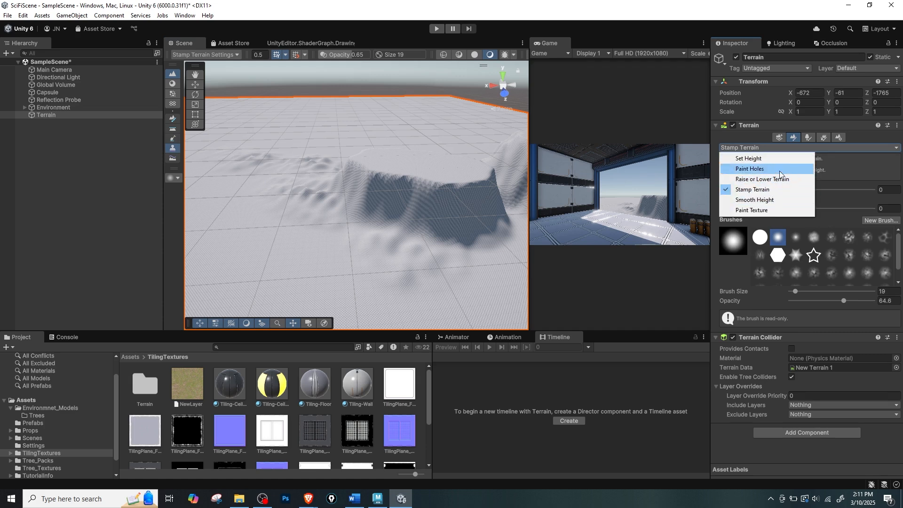
pyautogui.click(846, 184)
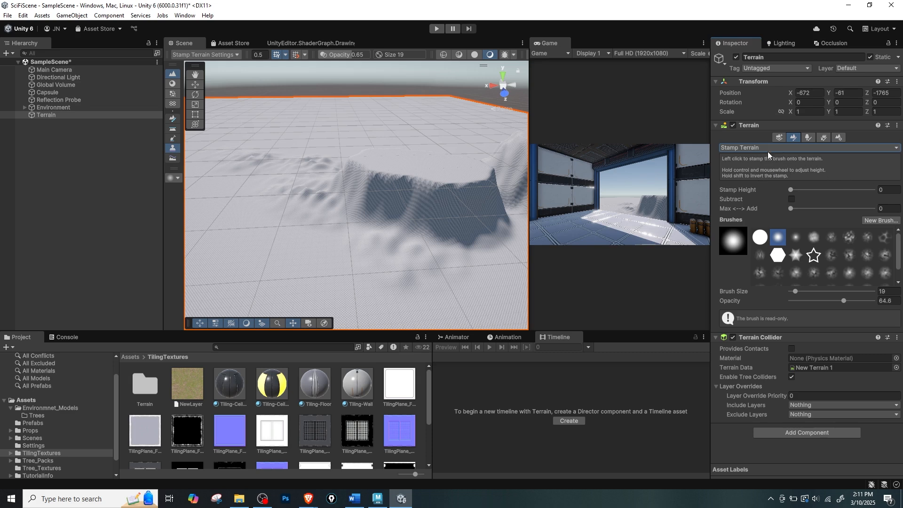
pyautogui.scroll(-1, 875, 256)
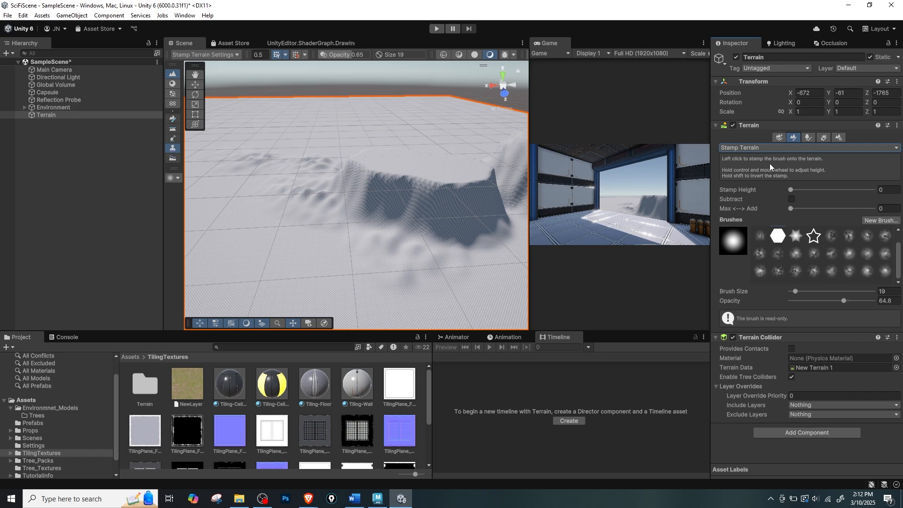
pyautogui.click(771, 148)
pyautogui.click(752, 190)
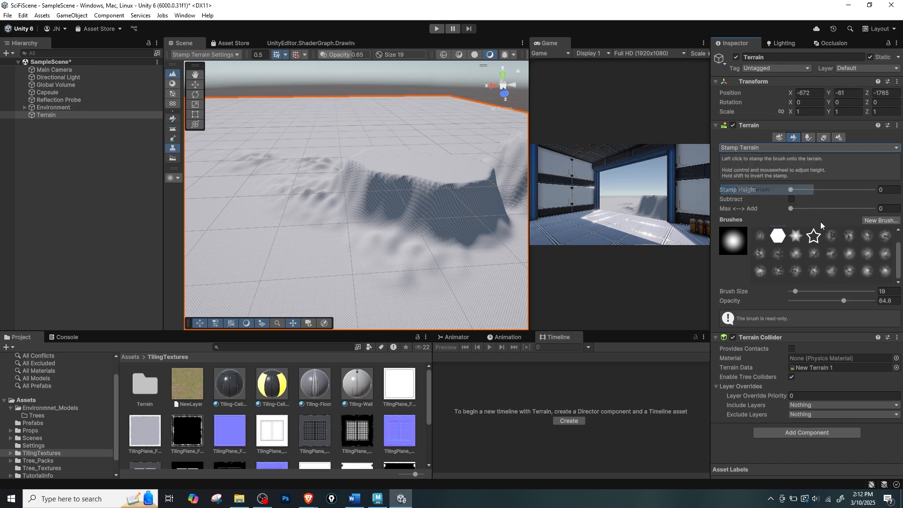
pyautogui.click(813, 253)
pyautogui.scroll(-3, 369, 173)
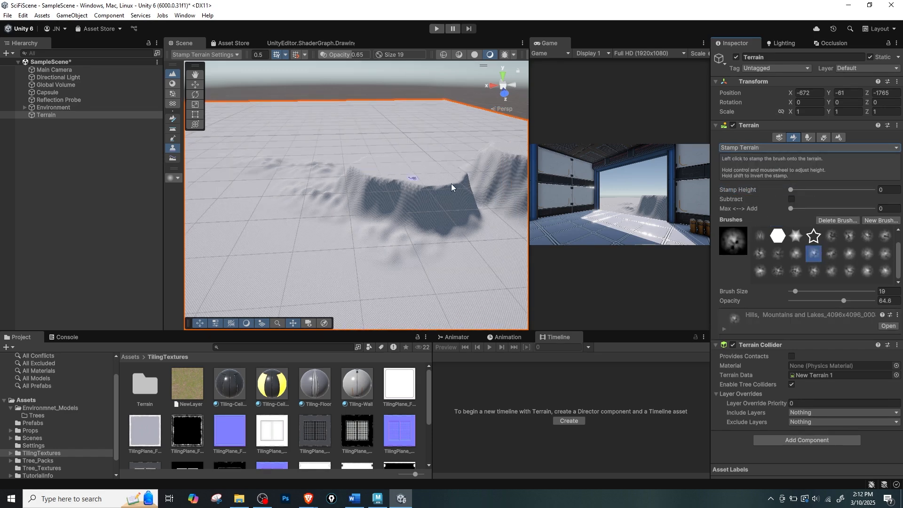
# Set the brush size to 966, opacity to 100 and stamp height to 61, and stamp low relief behind the sculpted hills.
pyautogui.moveTo(796, 292); pyautogui.dragTo(820, 291)
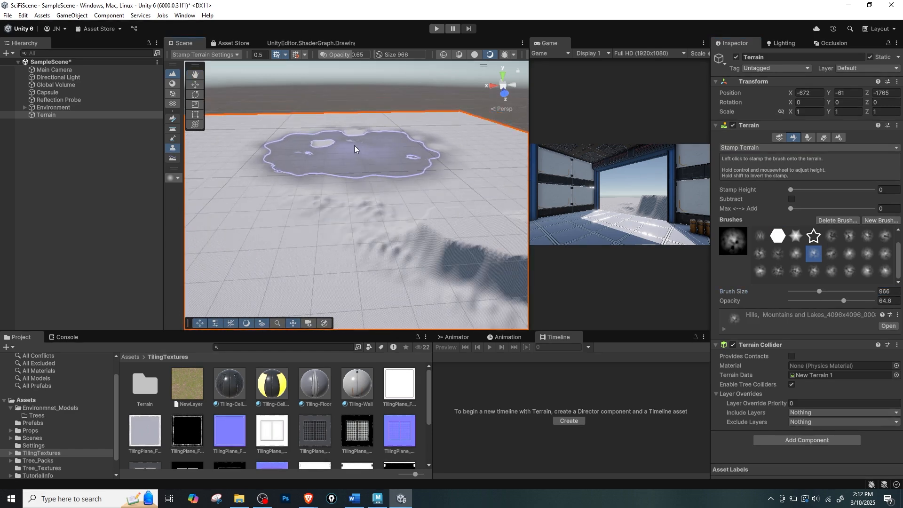
pyautogui.moveTo(843, 301); pyautogui.dragTo(874, 301)
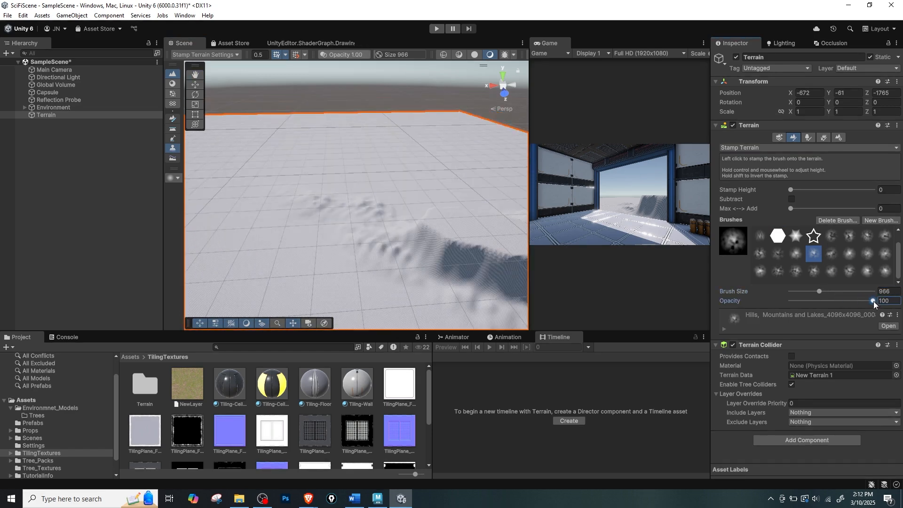
pyautogui.moveTo(791, 190); pyautogui.dragTo(818, 195)
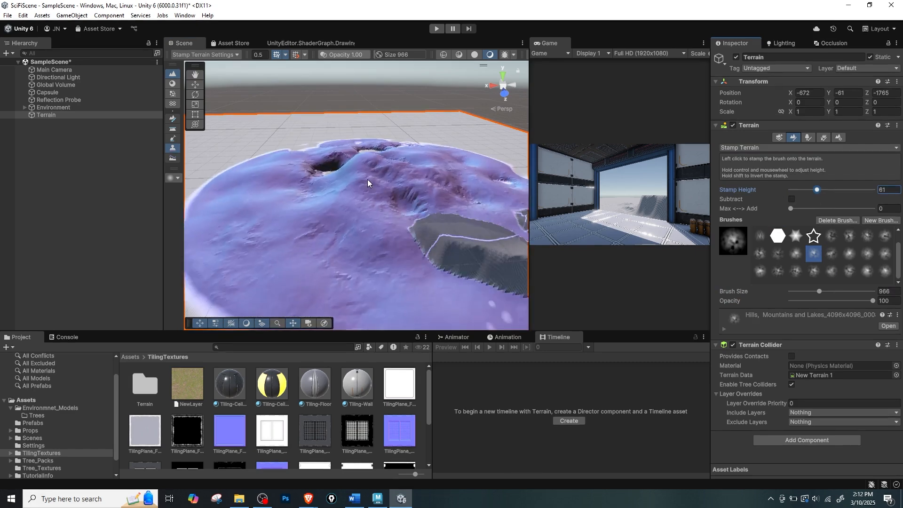
pyautogui.click(338, 145)
pyautogui.moveTo(400, 233)
pyautogui.keyDown('alt'); pyautogui.mouseDown()
pyautogui.moveTo(357, 267)
pyautogui.moveTo(347, 230)
pyautogui.moveTo(458, 188)
pyautogui.moveTo(343, 201)
pyautogui.mouseUp(); pyautogui.keyUp('alt')
pyautogui.scroll(-4, 347, 232)
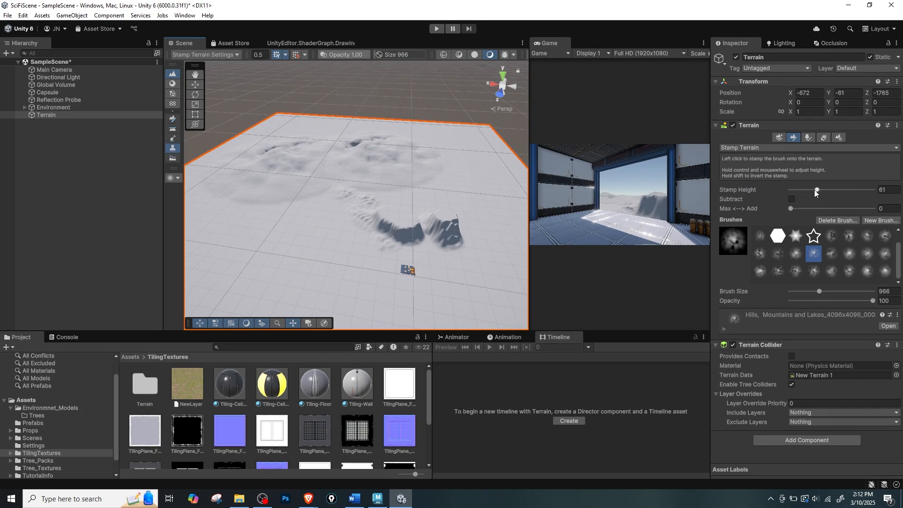
# Set the stamp height to 373 and the Max-Add blend to 0.206, and stamp a tall peak behind the hills.
pyautogui.moveTo(846, 193); pyautogui.dragTo(858, 193)
pyautogui.click(805, 210)
pyautogui.moveTo(806, 210); pyautogui.dragTo(808, 209)
pyautogui.click(363, 150)
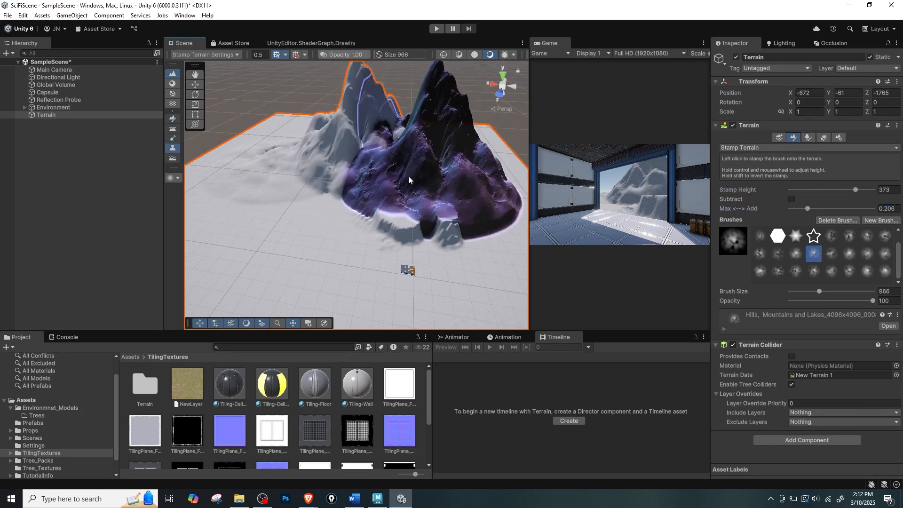
# Undo the tall peak and stamp it again farther back, near the terrain's far edge.
pyautogui.moveTo(417, 194)
pyautogui.keyDown('alt'); pyautogui.mouseDown()
pyautogui.moveTo(516, 143)
pyautogui.moveTo(331, 146)
pyautogui.moveTo(343, 174)
pyautogui.mouseUp(); pyautogui.keyUp('alt')
pyautogui.hotkey('ctrl', 'z')
pyautogui.click(323, 172)
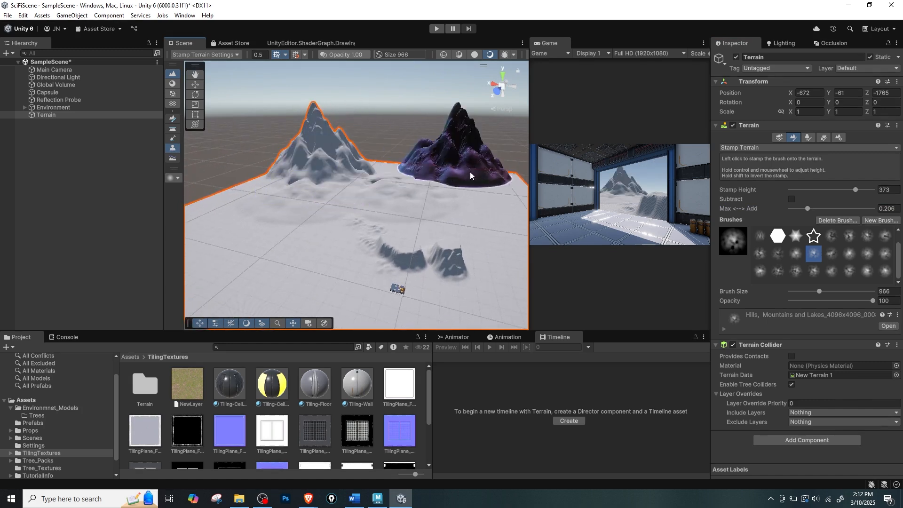
# Choose another mountain brush, set the stamp height to 122, and stamp lower ridges on both sides of the tall peak.
pyautogui.click(831, 255)
pyautogui.click(775, 210)
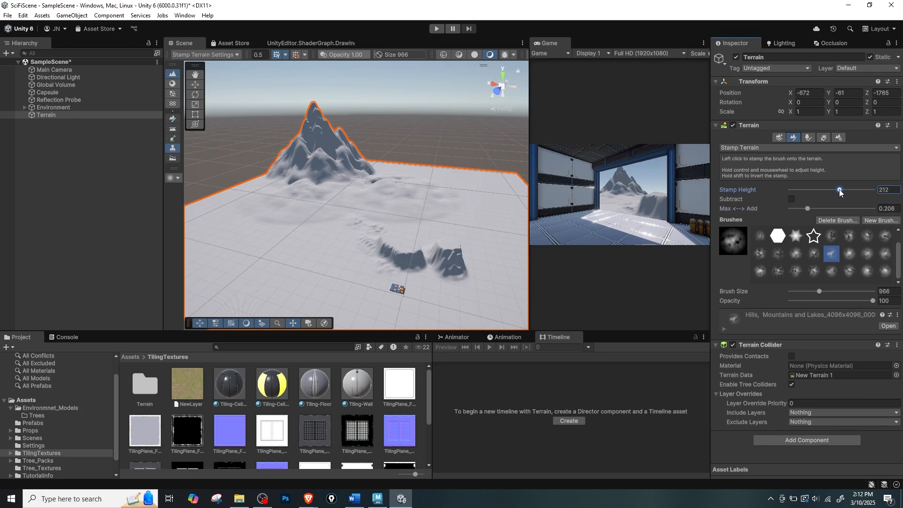
pyautogui.click(384, 168)
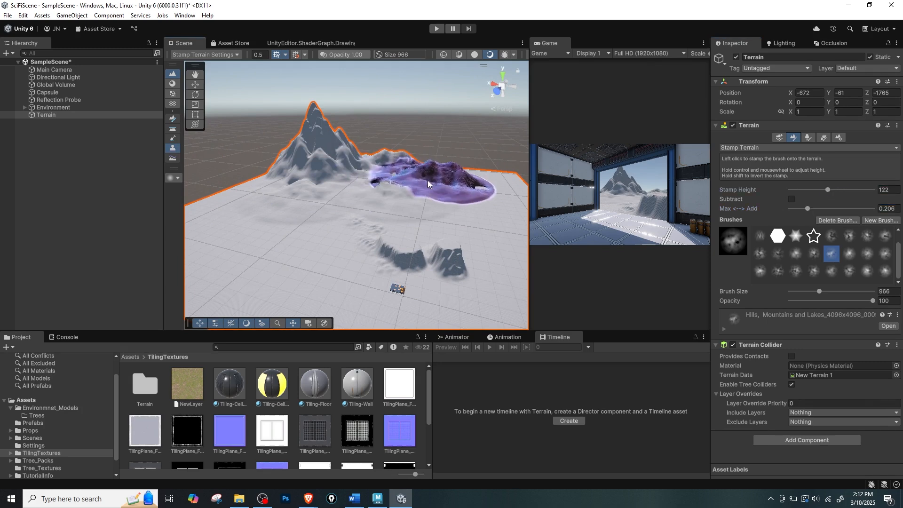
pyautogui.click(427, 180)
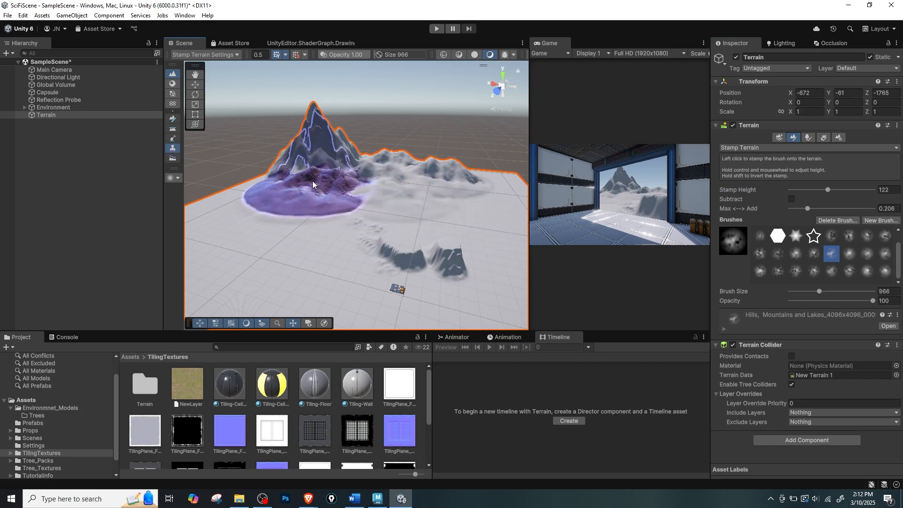
pyautogui.click(259, 189)
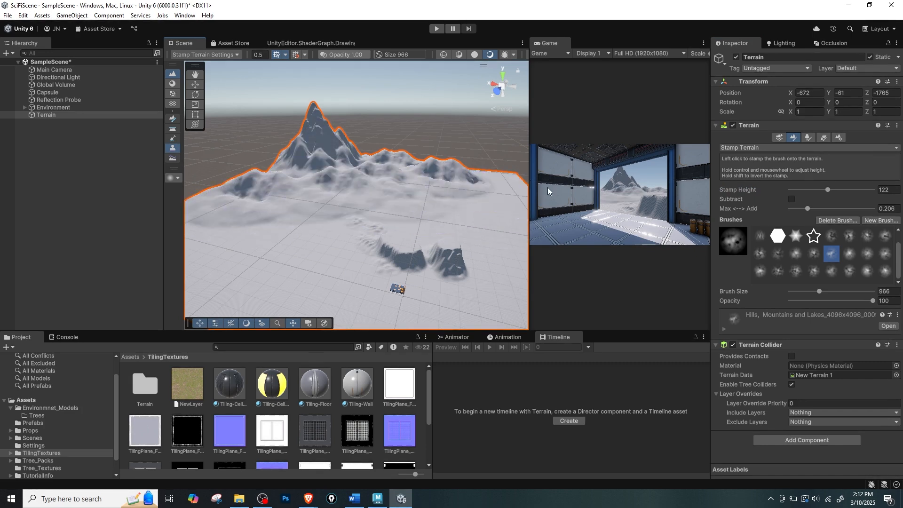
# Pick a different Hills, Mountains and Lakes brush and stamp foothills in front of and beside the tall peak.
pyautogui.click(866, 253)
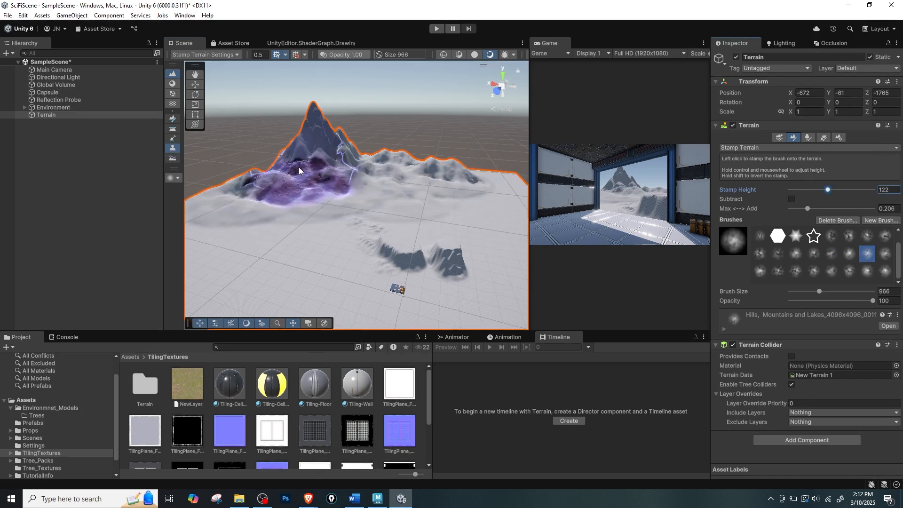
pyautogui.click(295, 201)
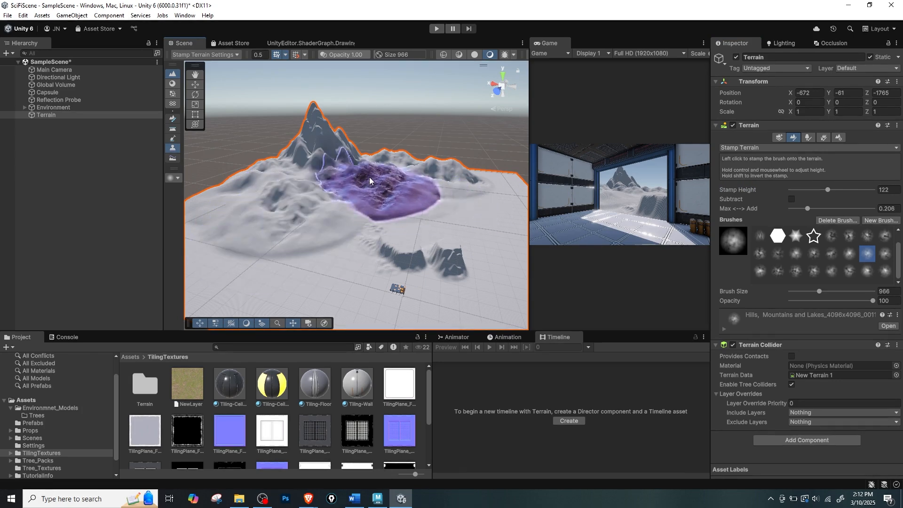
pyautogui.click(370, 174)
pyautogui.click(459, 175)
pyautogui.moveTo(441, 176); pyautogui.dragTo(370, 177, button='middle')
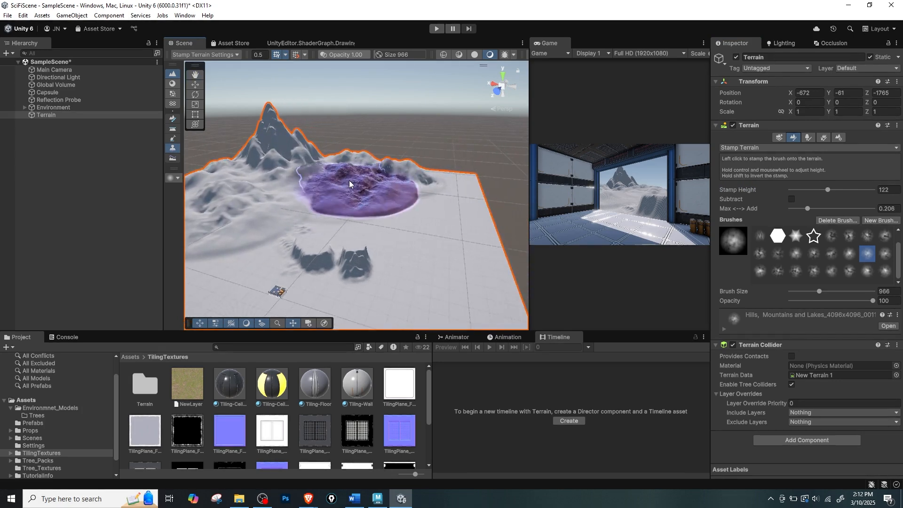
pyautogui.moveTo(415, 218); pyautogui.dragTo(420, 178, button='middle')
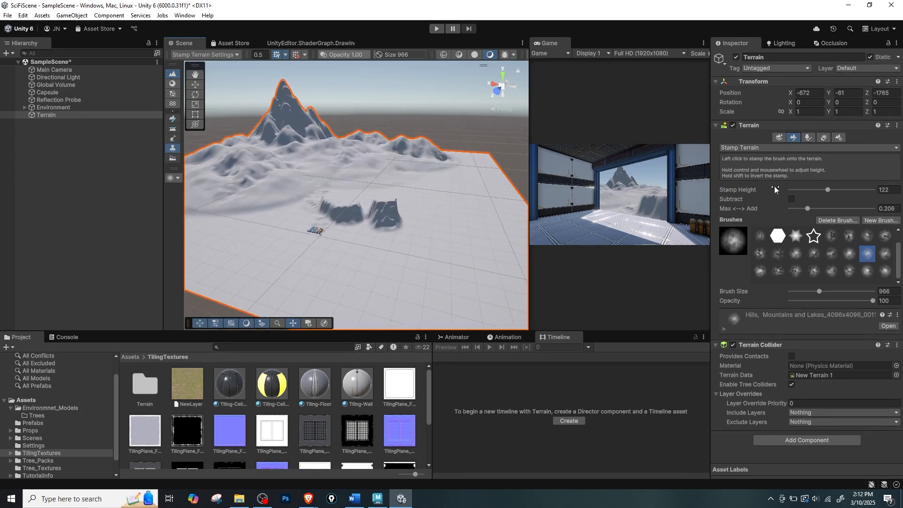
# Switch to the Set Height tool and flatten the whole terrain tile at height 0.
pyautogui.click(751, 148)
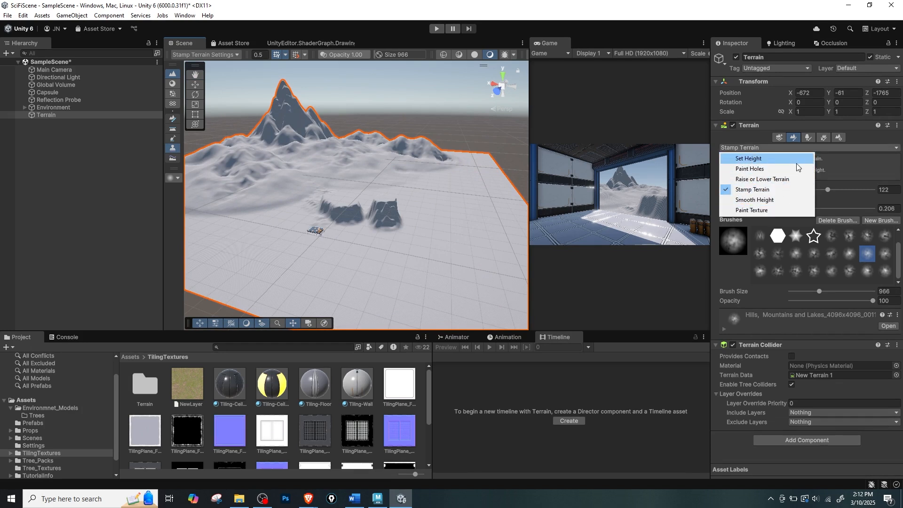
pyautogui.click(762, 160)
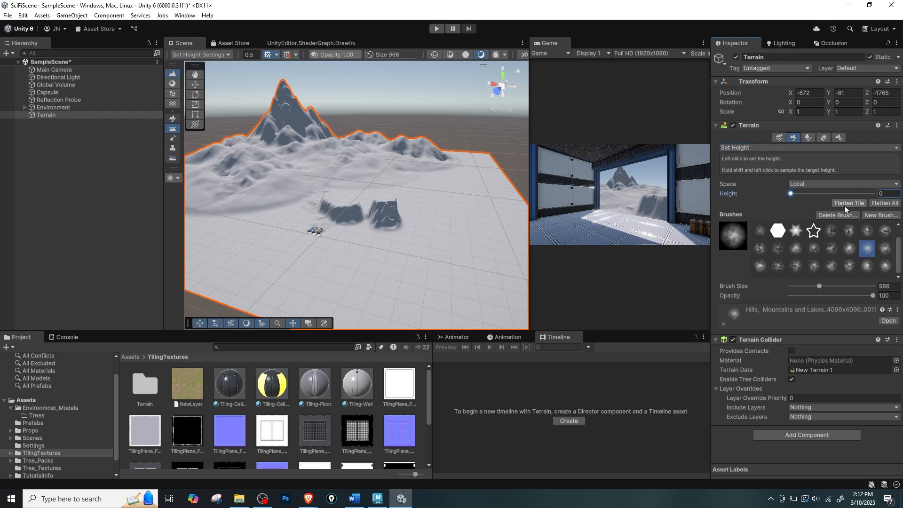
pyautogui.click(845, 204)
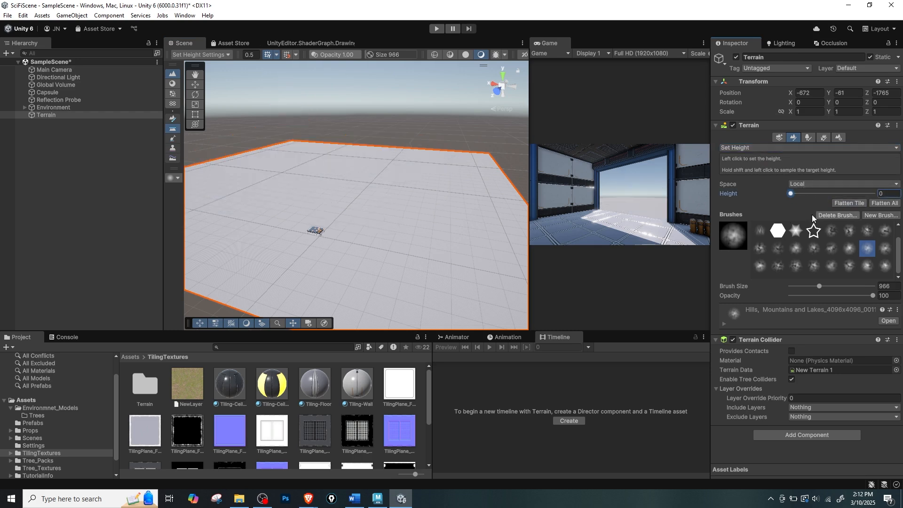
# Return to the Stamp Terrain tool, try several mountain brushes, and set the brush size to 1673 and stamp height to 250.
pyautogui.click(782, 148)
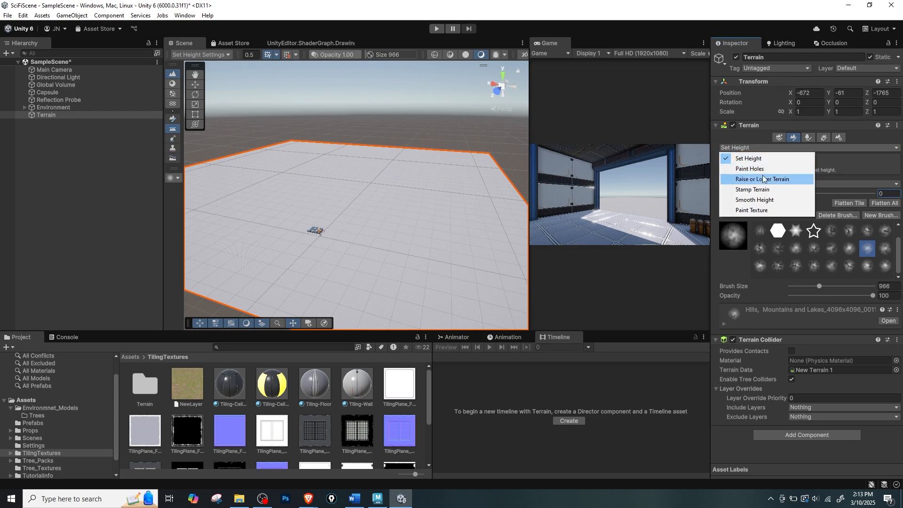
pyautogui.click(766, 190)
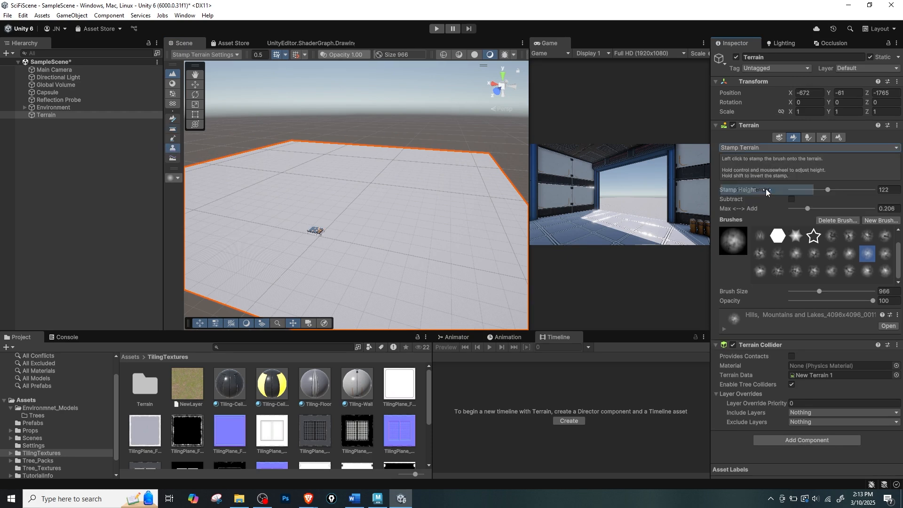
pyautogui.click(813, 255)
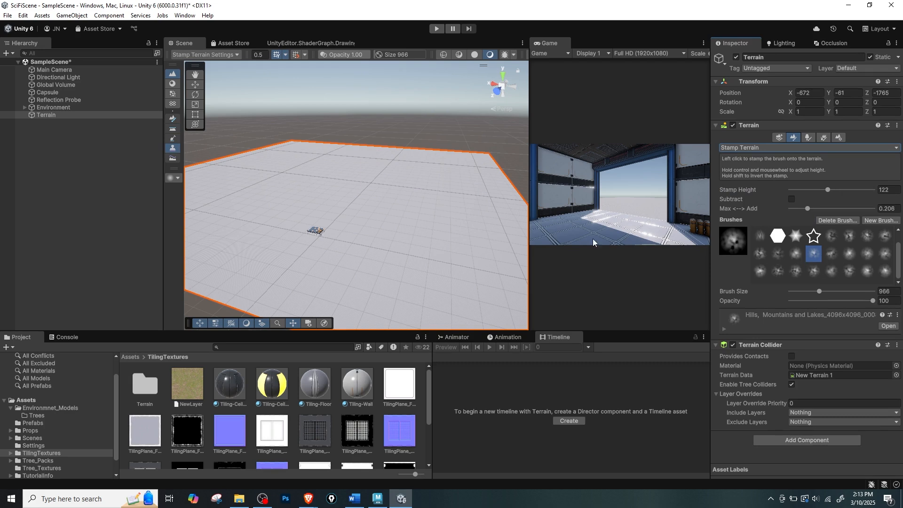
pyautogui.click(795, 253)
pyautogui.click(795, 271)
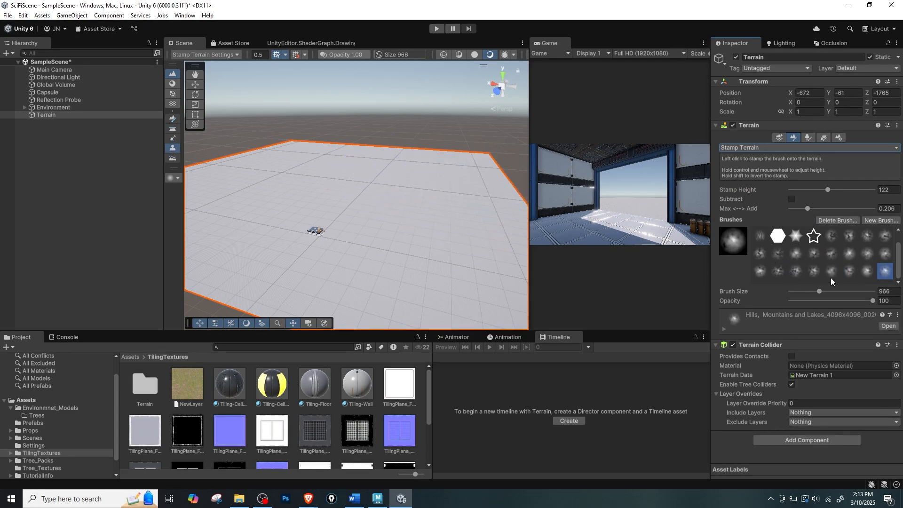
pyautogui.click(825, 291)
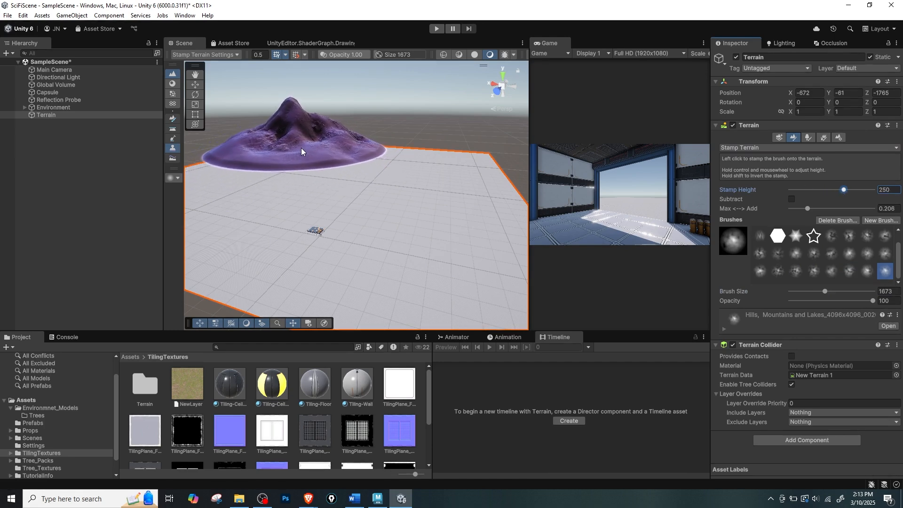
# Stamp a mountain near the terrain's far edge, undo it, and stamp a rugged range there with a different brush instead.
pyautogui.click(301, 145)
pyautogui.hotkey('ctrl', 'z')
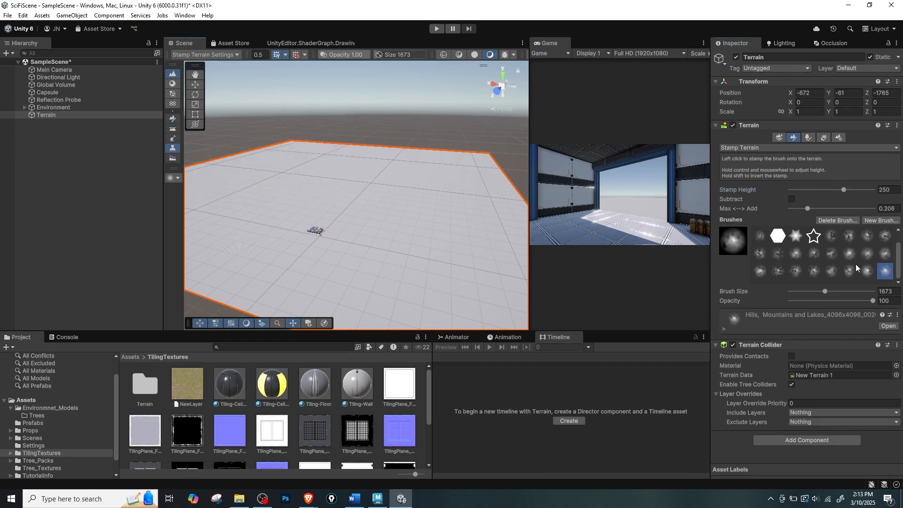
pyautogui.click(299, 156)
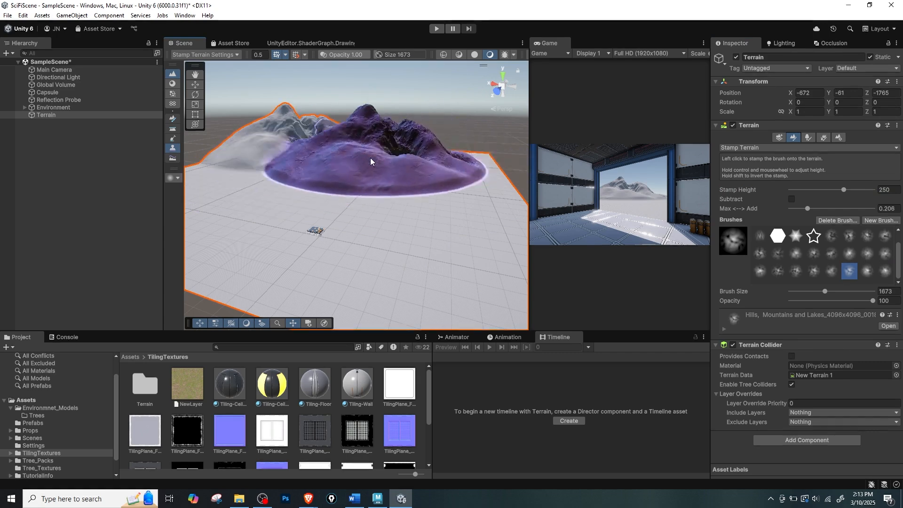
pyautogui.keyDown('alt'); pyautogui.moveTo(373, 160); pyautogui.dragTo(362, 155); pyautogui.keyUp('alt')
pyautogui.moveTo(367, 147); pyautogui.dragTo(394, 184, button='middle')
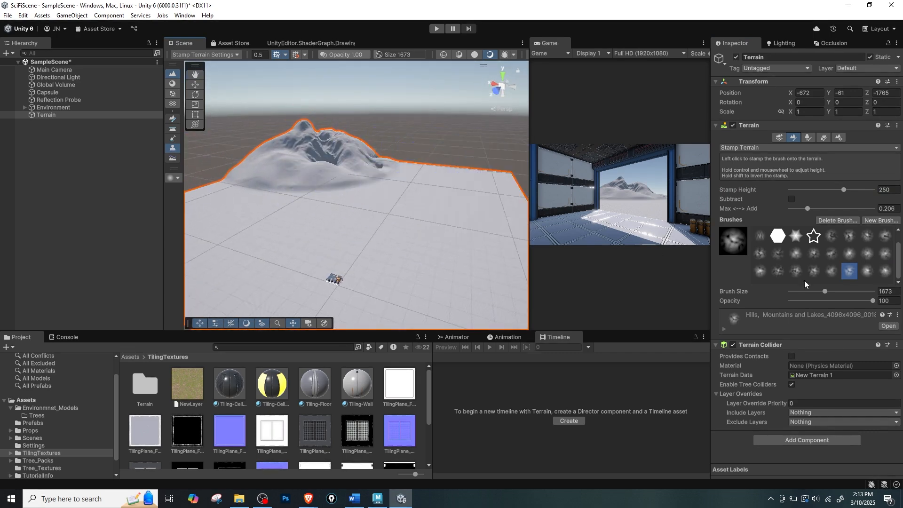
# Try another mountain brush by stamping a second range beside the first, and undo that stamp.
pyautogui.click(831, 253)
pyautogui.click(398, 168)
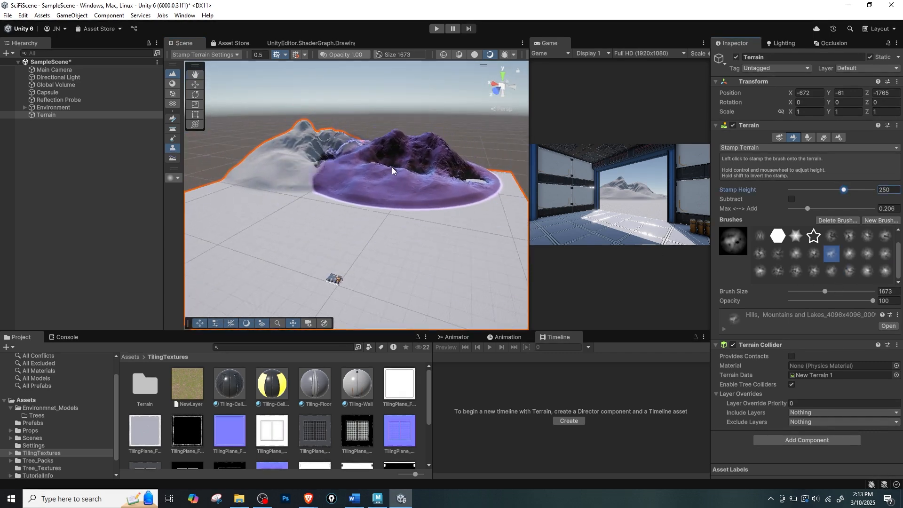
pyautogui.hotkey('ctrl', 'z')
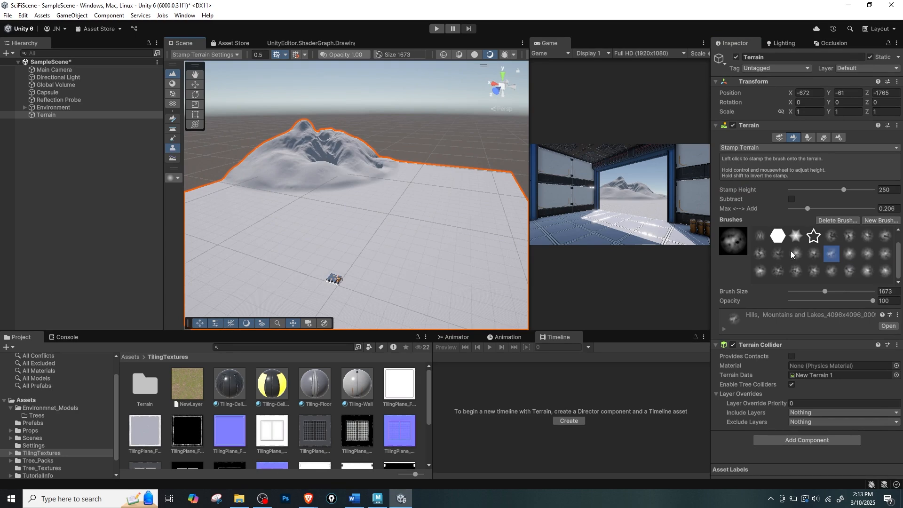
# Try a different mountain brush at sizes 1673 and 379, undo both stamps, and stamp it at size 1116 against the range's left side.
pyautogui.click(778, 253)
pyautogui.click(301, 211)
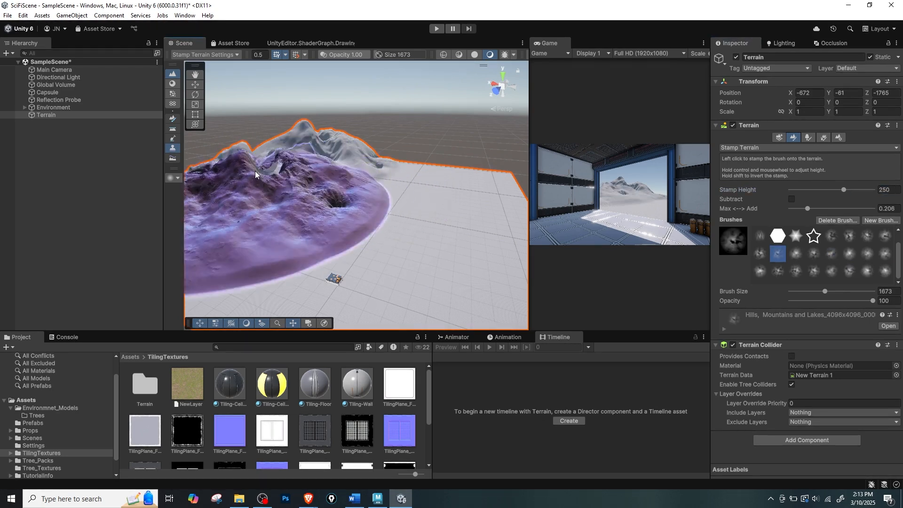
pyautogui.hotkey('ctrl', 'z')
pyautogui.moveTo(817, 293); pyautogui.dragTo(811, 292)
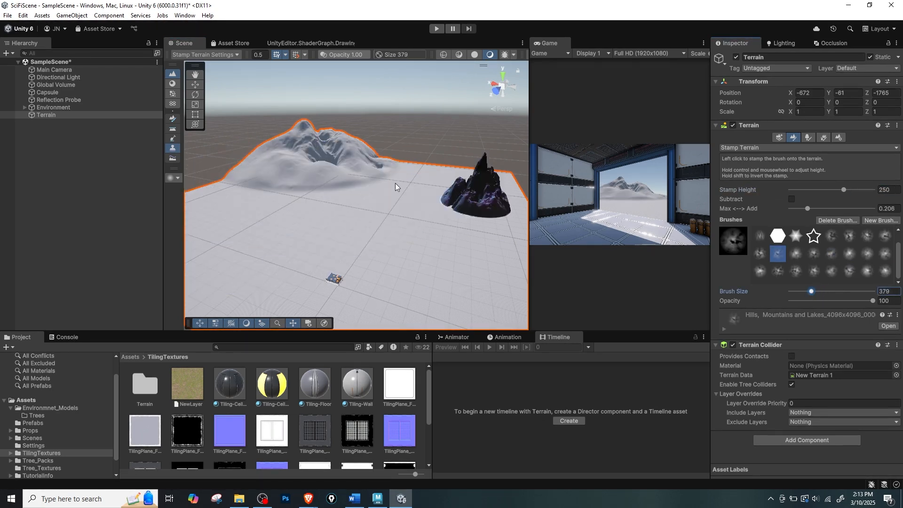
pyautogui.click(238, 173)
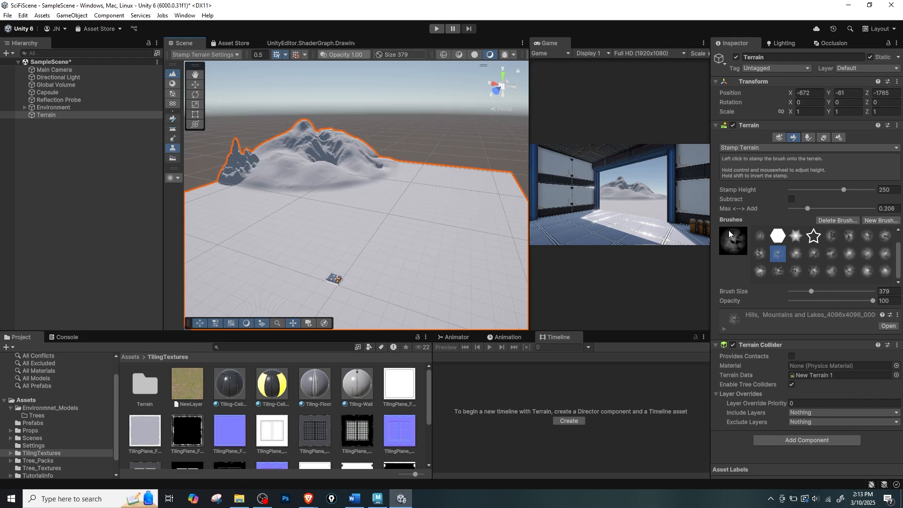
pyautogui.hotkey('ctrl', 'z')
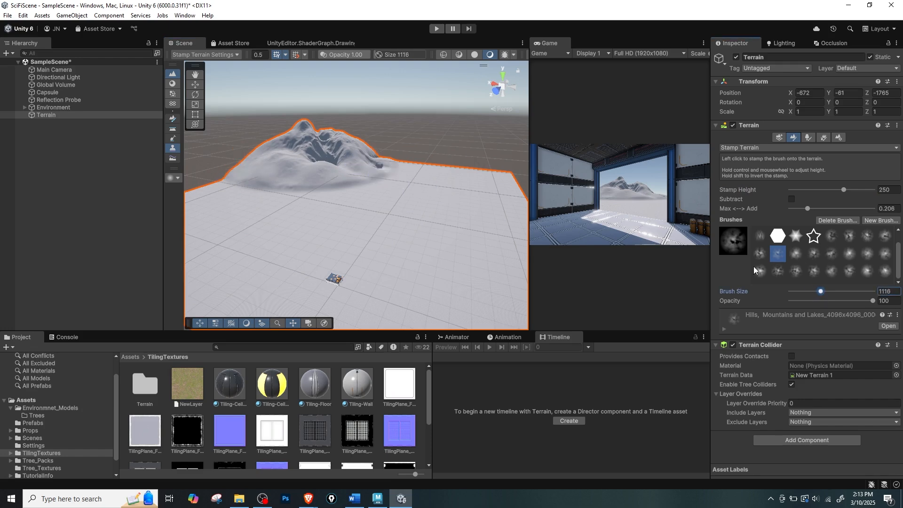
pyautogui.click(271, 151)
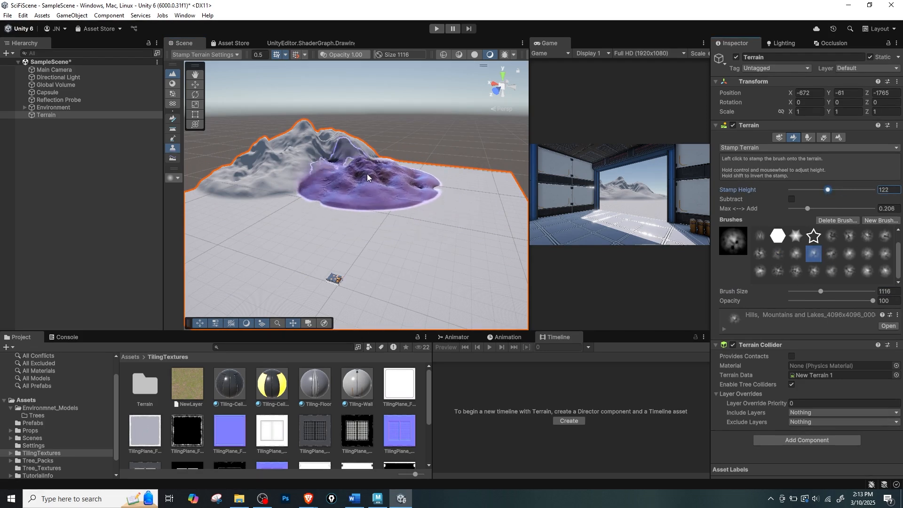
# Try another mountain brush at stamp height 122 on the range's right slope and undo the stamp.
pyautogui.click(360, 163)
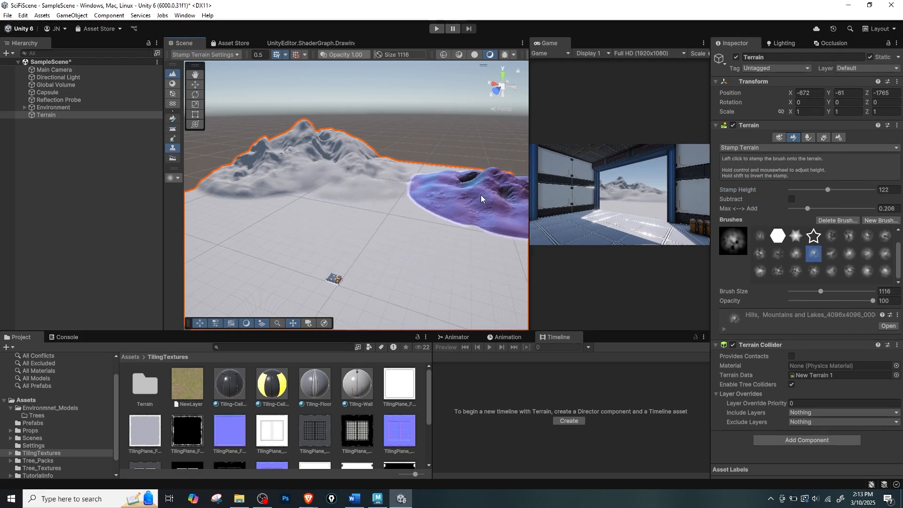
pyautogui.hotkey('ctrl', 'z')
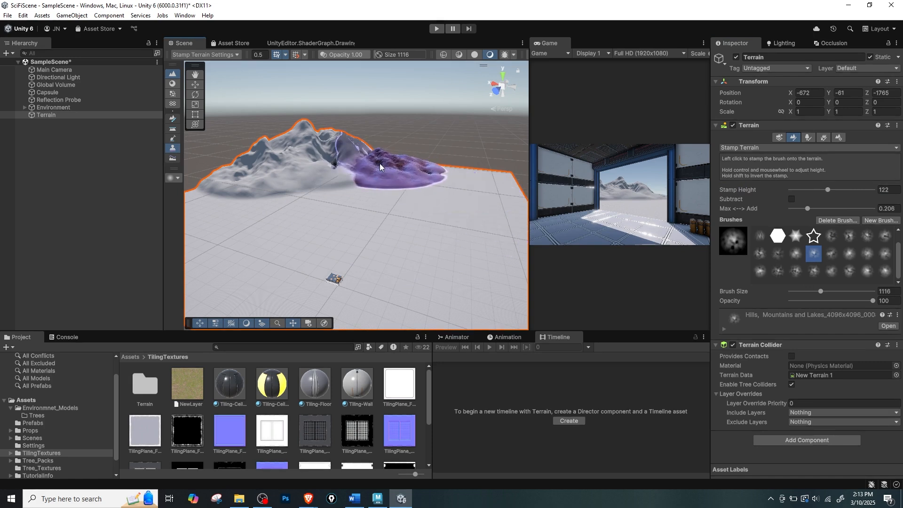
pyautogui.click(334, 170)
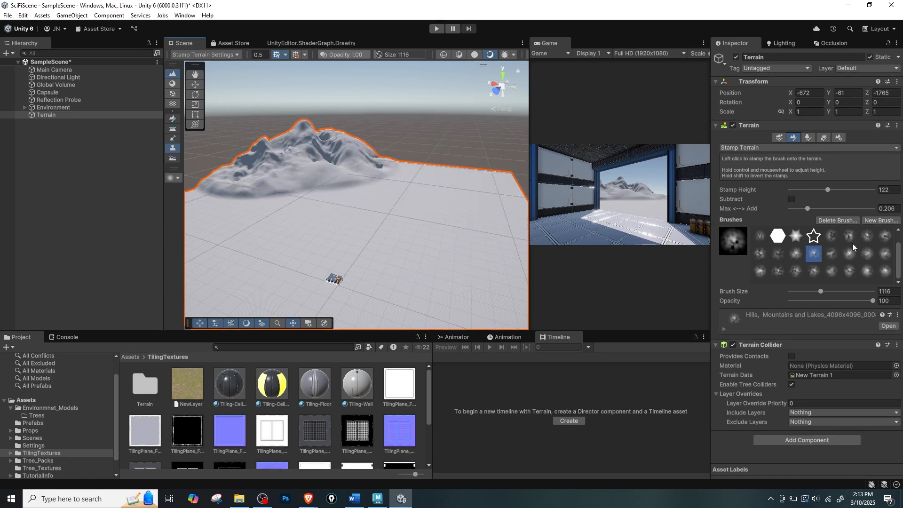
# Choose another mountain brush, set Max <--> Add to 0.817, and extend the range's right slope with stamps at heights 122 and 47.
pyautogui.click(862, 235)
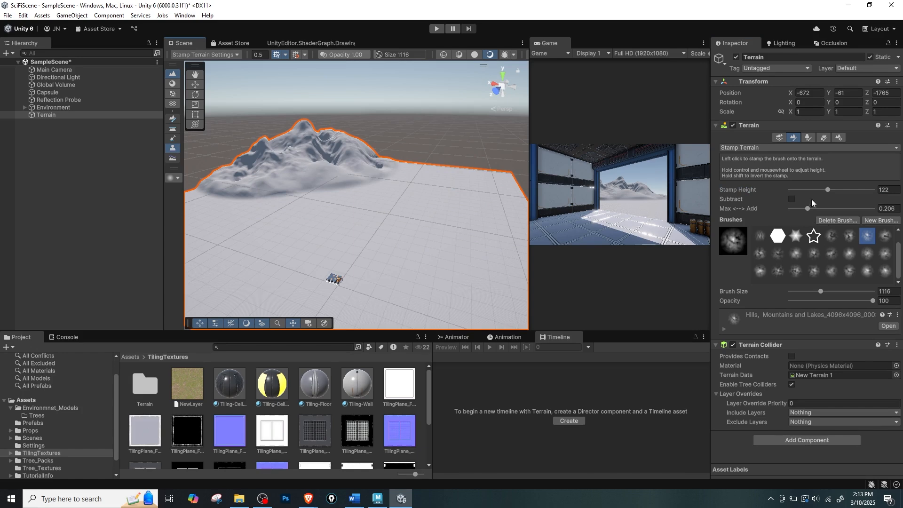
pyautogui.moveTo(809, 208); pyautogui.dragTo(832, 209)
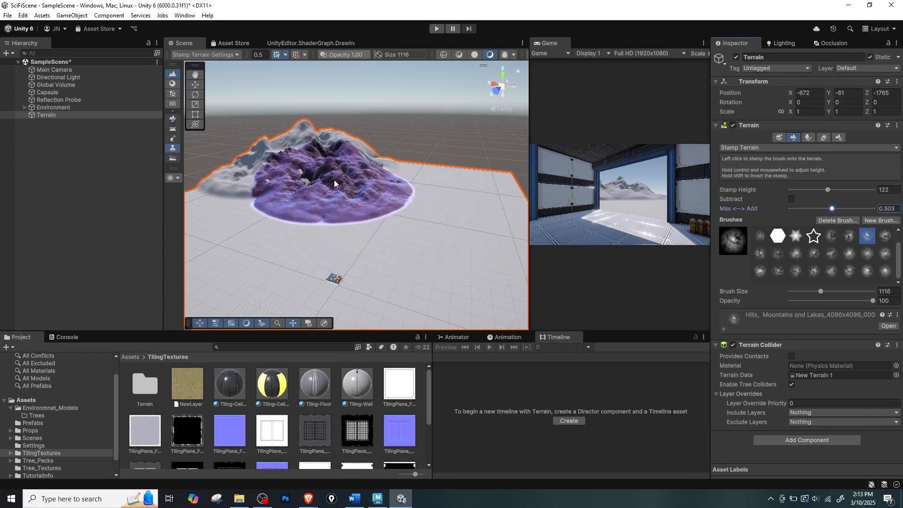
pyautogui.moveTo(831, 208); pyautogui.dragTo(857, 209)
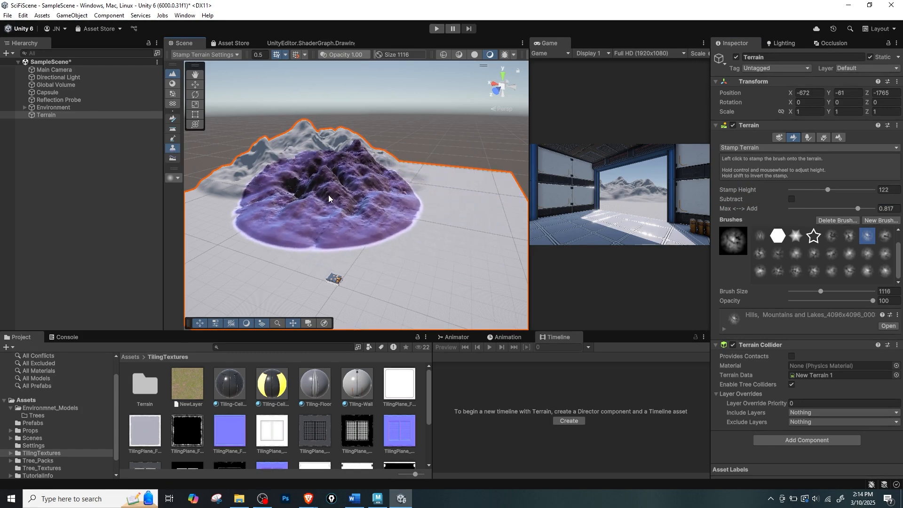
pyautogui.moveTo(827, 189); pyautogui.dragTo(814, 189)
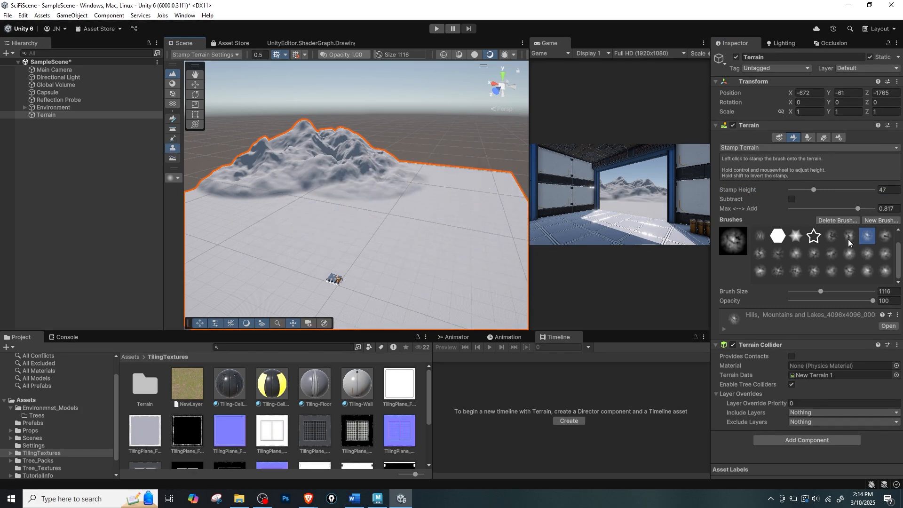
# Pick a different brush, set stamp height to 104 and brush size to 380, and stamp a small mountain at the range's right end.
pyautogui.moveTo(812, 189)
pyautogui.mouseDown()
pyautogui.moveTo(803, 189)
pyautogui.moveTo(825, 190)
pyautogui.mouseUp()
pyautogui.click(809, 292)
pyautogui.click(795, 271)
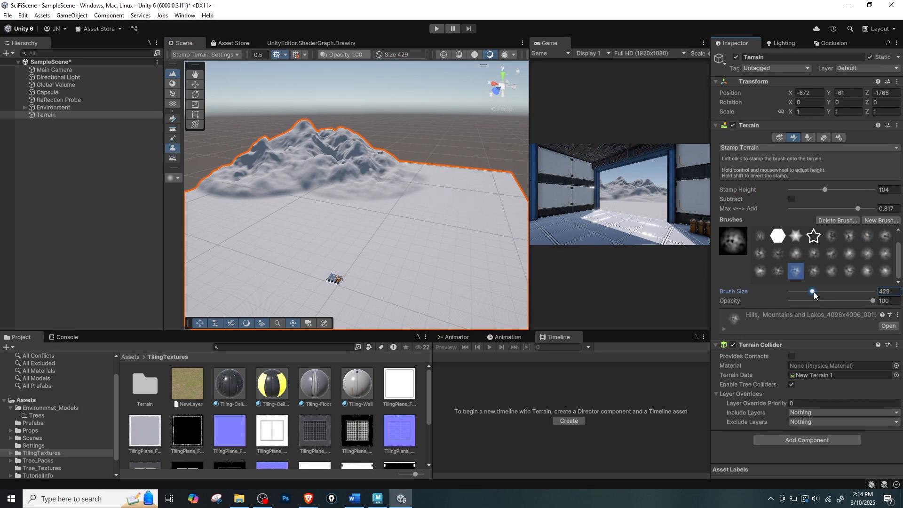
pyautogui.moveTo(814, 294); pyautogui.dragTo(813, 294)
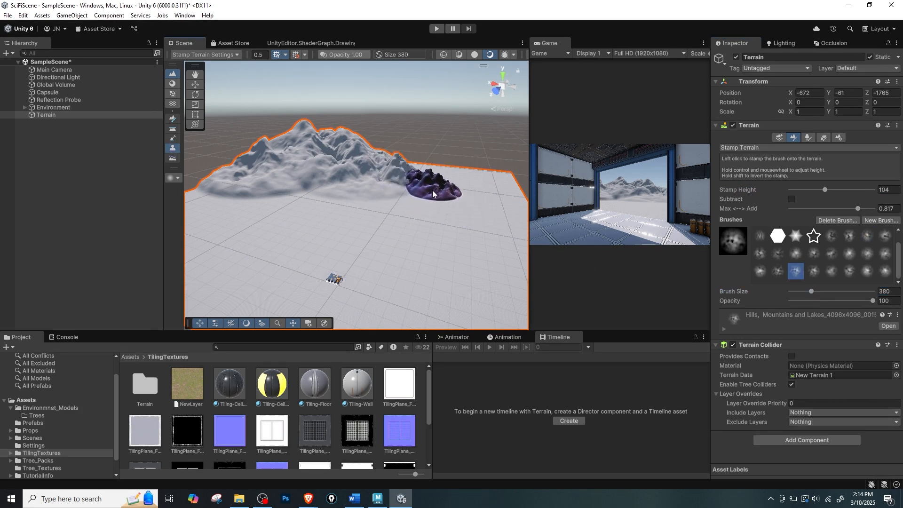
pyautogui.click(432, 194)
# Switch to another brush, set the stamp height to 13, and stamp low hills on the flat ground between the range and the building.
pyautogui.moveTo(324, 243); pyautogui.dragTo(352, 235, button='middle')
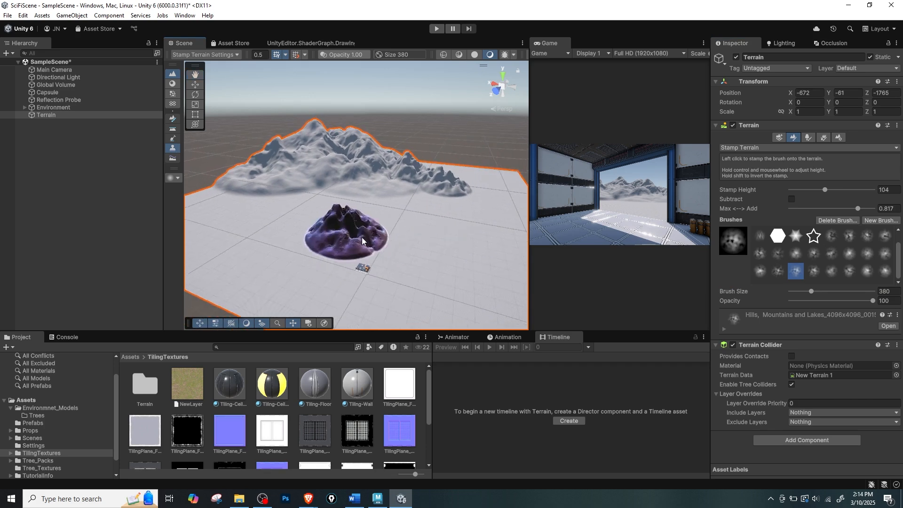
pyautogui.click(810, 291)
pyautogui.click(814, 271)
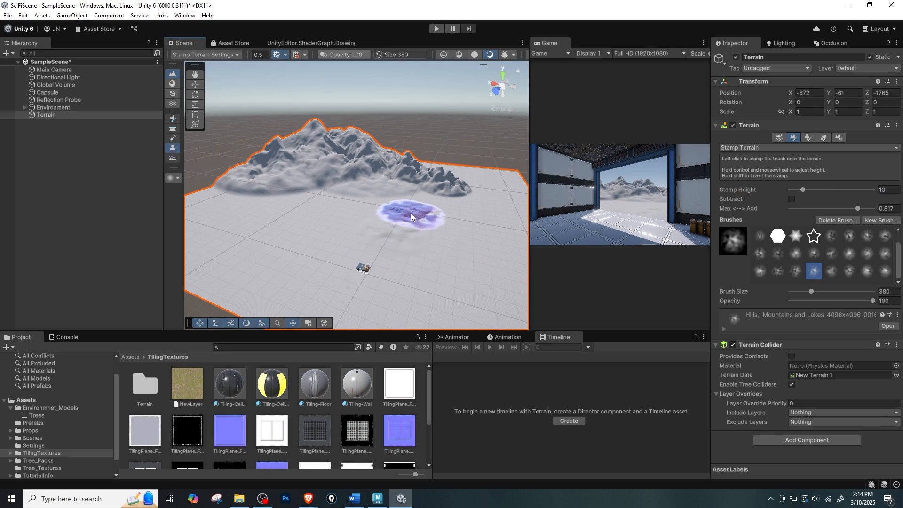
pyautogui.click(396, 228)
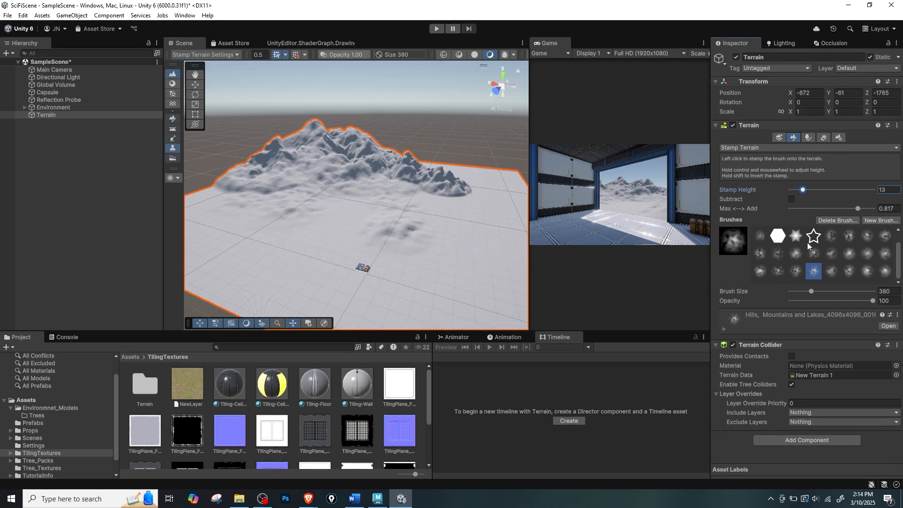
# Choose another mountain brush, set the stamp height to 102, and stamp extra peaks on the summit ridge and behind the range's right end.
pyautogui.click(831, 235)
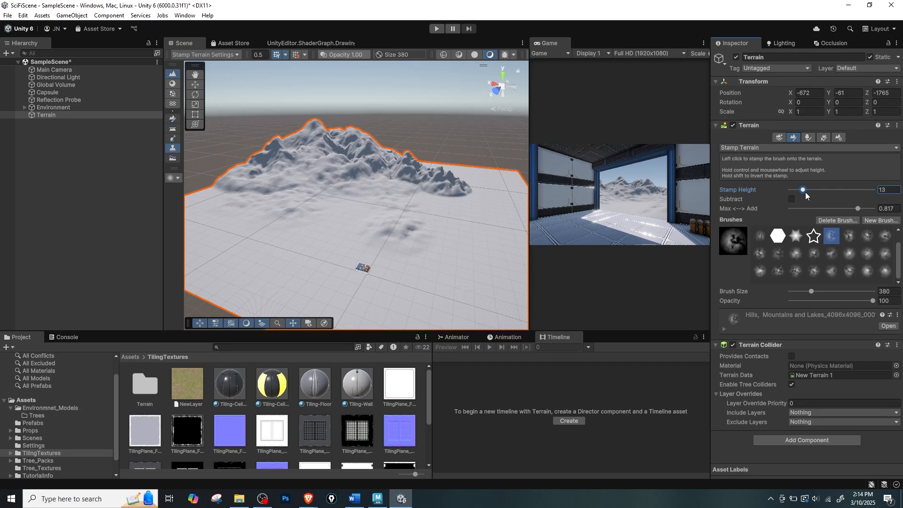
pyautogui.moveTo(815, 190); pyautogui.dragTo(824, 190)
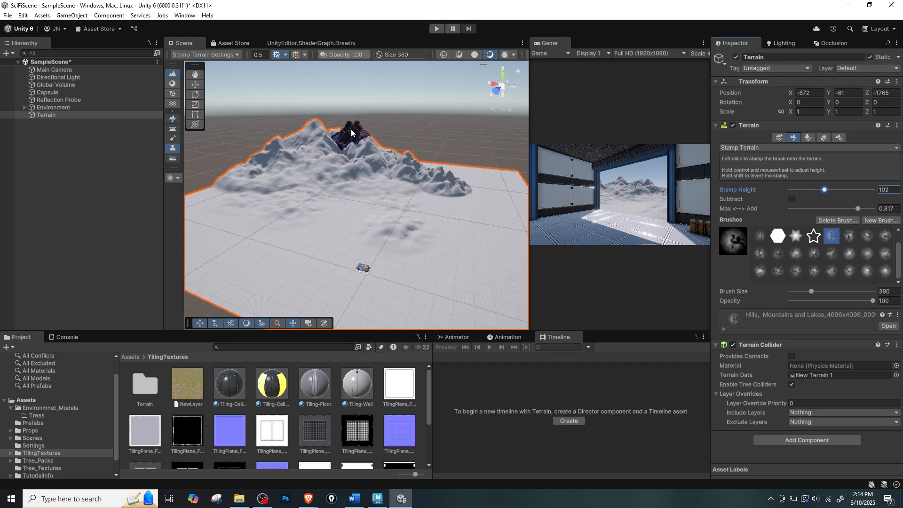
pyautogui.click(351, 132)
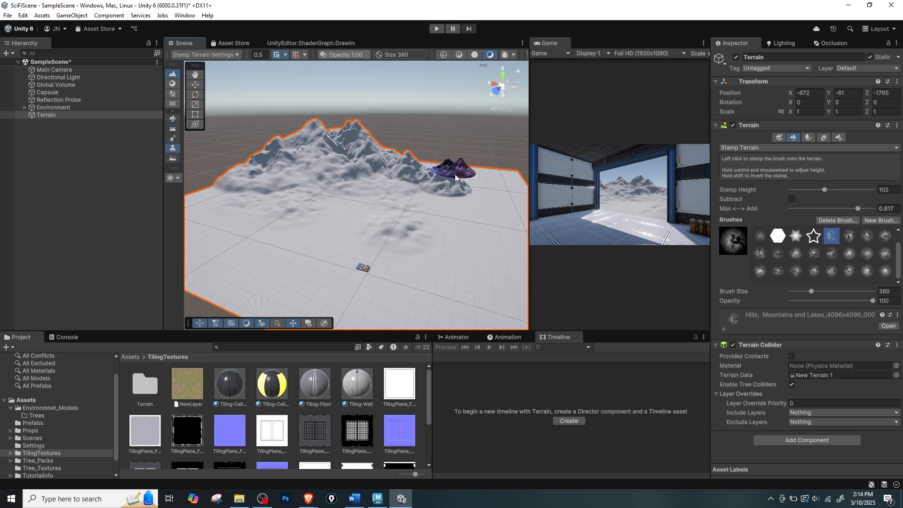
pyautogui.keyDown('alt'); pyautogui.moveTo(455, 185); pyautogui.dragTo(408, 213); pyautogui.keyUp('alt')
pyautogui.click(467, 157)
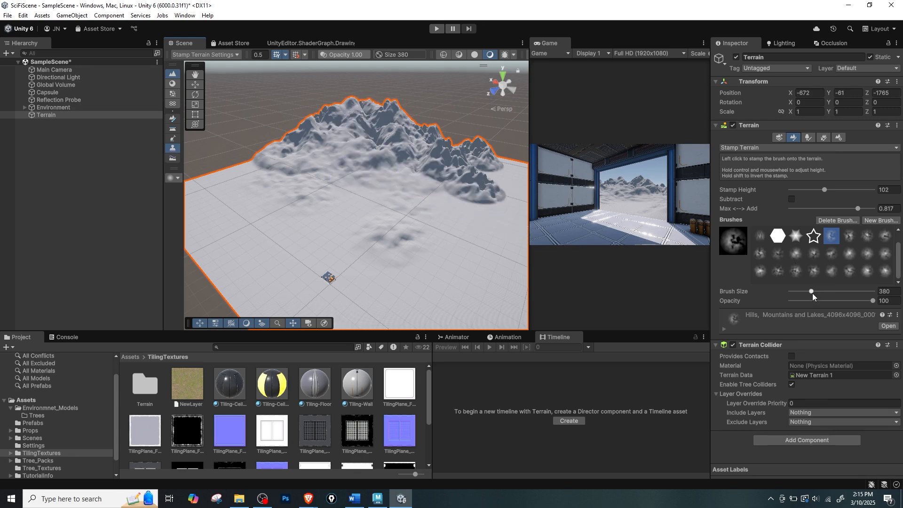
# Reduce the brush size to 103 and the stamp height to 40, and stamp a narrow rocky ridge down the range's front slope.
pyautogui.moveTo(812, 293); pyautogui.dragTo(804, 293)
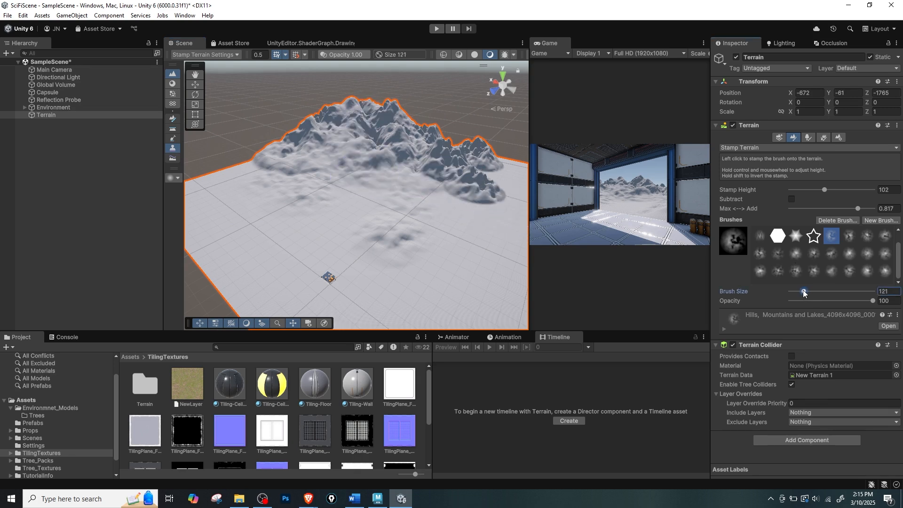
pyautogui.click(813, 190)
pyautogui.moveTo(800, 292); pyautogui.dragTo(803, 292)
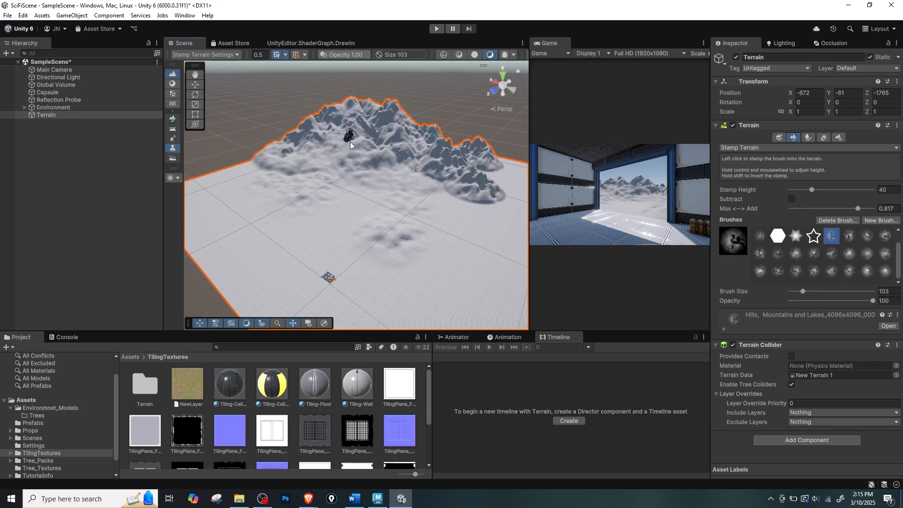
pyautogui.click(347, 162)
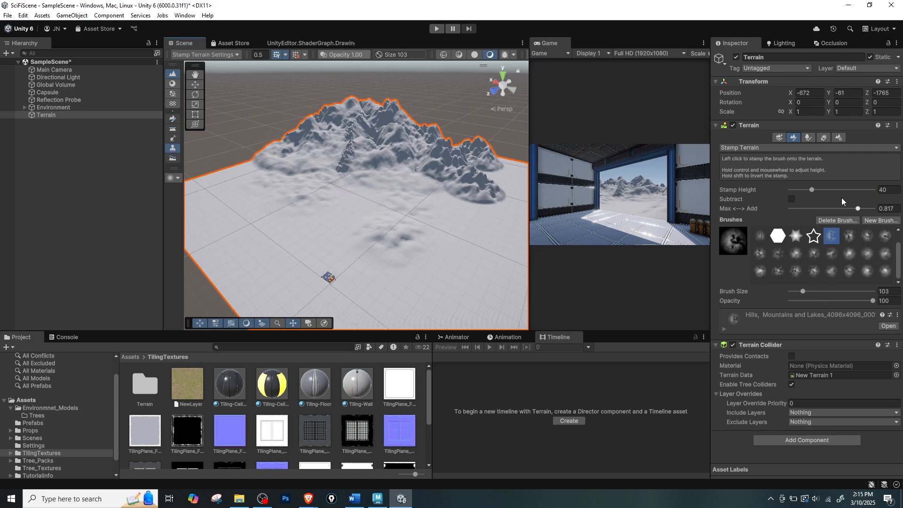
# Lower the stamp height to 14 and continue the narrow ridge down to the foot of the mountains.
pyautogui.moveTo(809, 189); pyautogui.dragTo(804, 190)
pyautogui.click(341, 172)
pyautogui.click(340, 182)
pyautogui.click(338, 177)
pyautogui.click(335, 182)
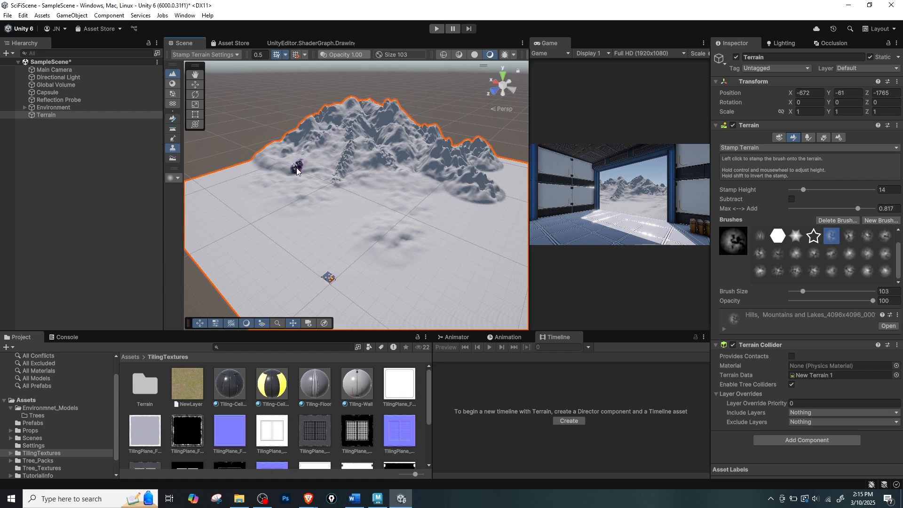
# Set brush size 257 and stamp height 13, add low foothill detail with two other brushes, and check the maximized Game view.
pyautogui.click(792, 256)
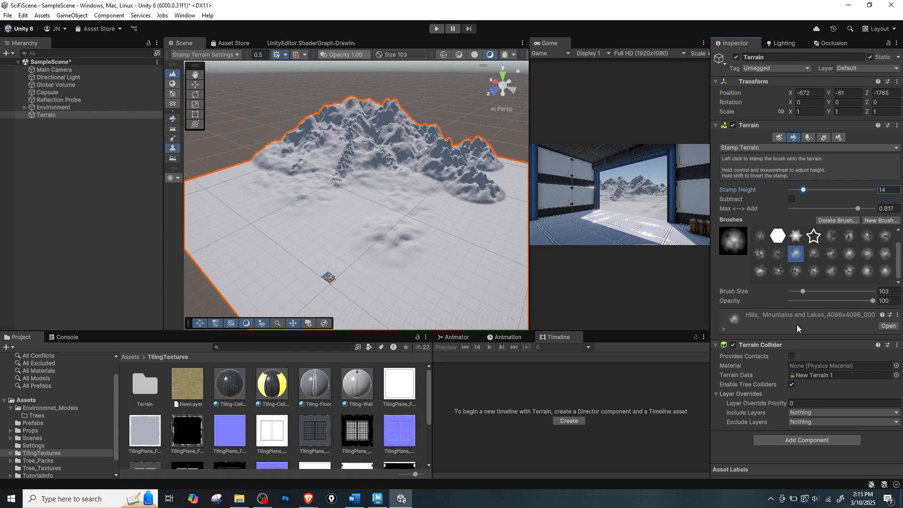
pyautogui.click(803, 292)
pyautogui.click(805, 190)
pyautogui.moveTo(804, 292); pyautogui.dragTo(809, 292)
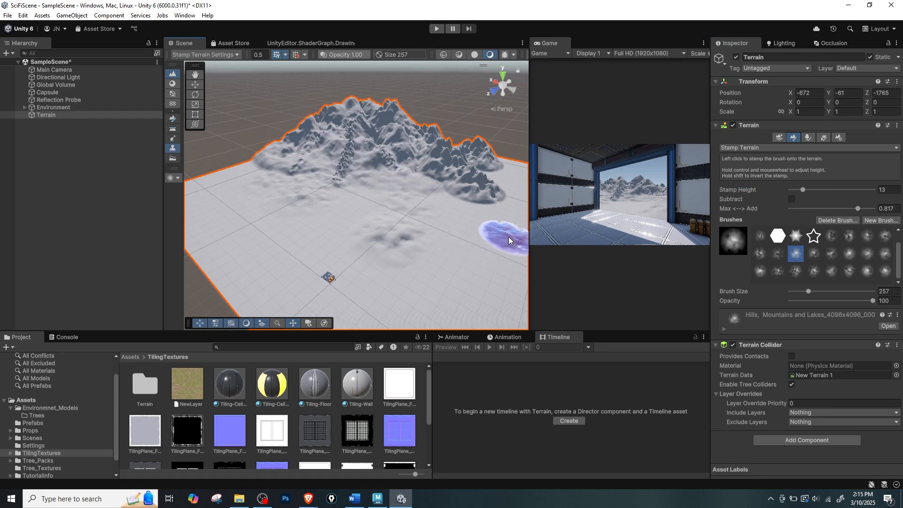
pyautogui.click(813, 254)
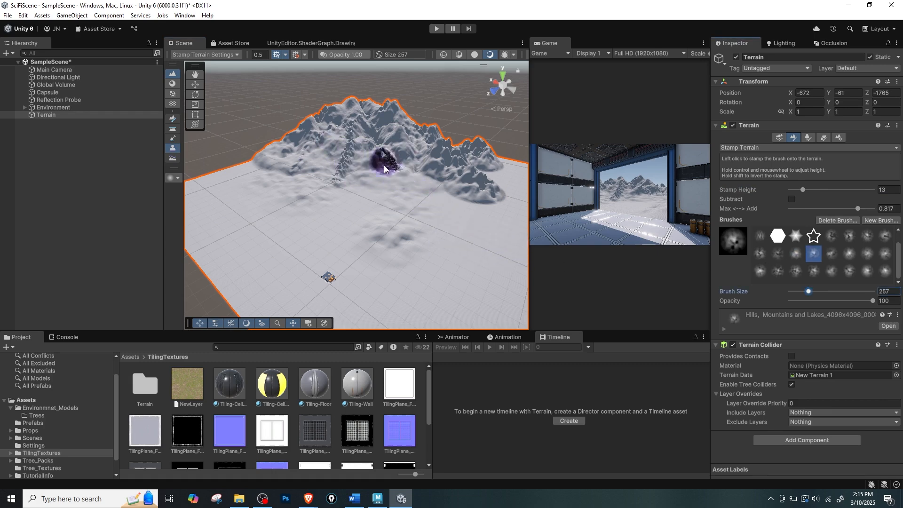
pyautogui.moveTo(407, 220)
pyautogui.keyDown('alt'); pyautogui.mouseDown()
pyautogui.moveTo(489, 200)
pyautogui.moveTo(414, 167)
pyautogui.mouseUp(); pyautogui.keyUp('alt')
pyautogui.hotkey('shift', 'space')
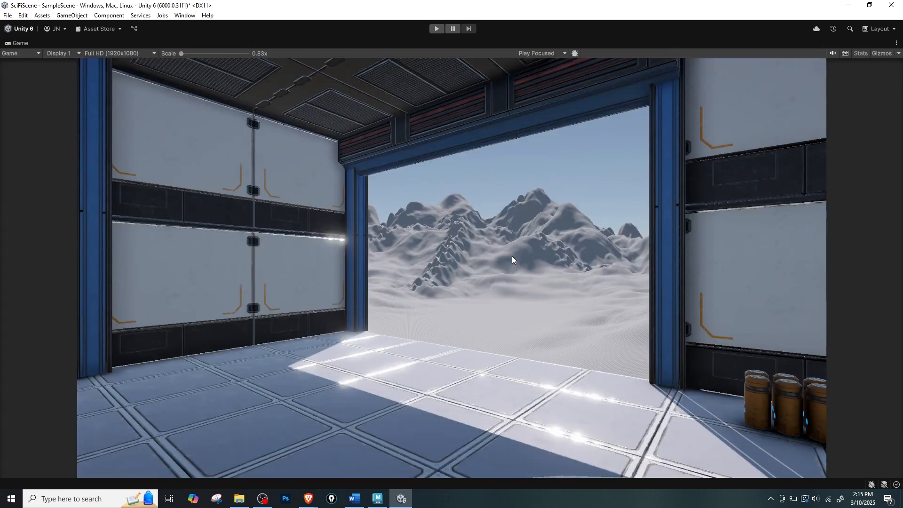
pyautogui.hotkey('shift', 'space')
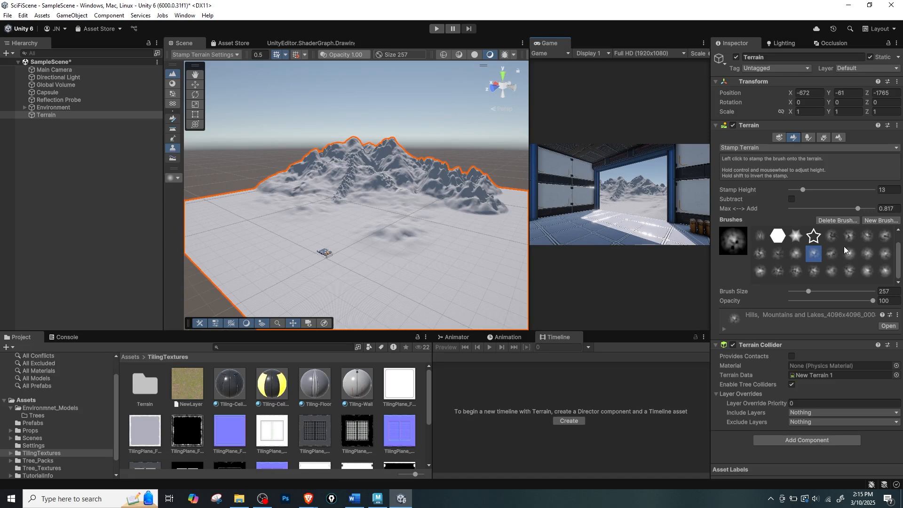
# Select another mountain brush, set the stamp height to 40, stamp rugged rocks left of the narrow ridge, and check the maximized Game view.
pyautogui.click(831, 236)
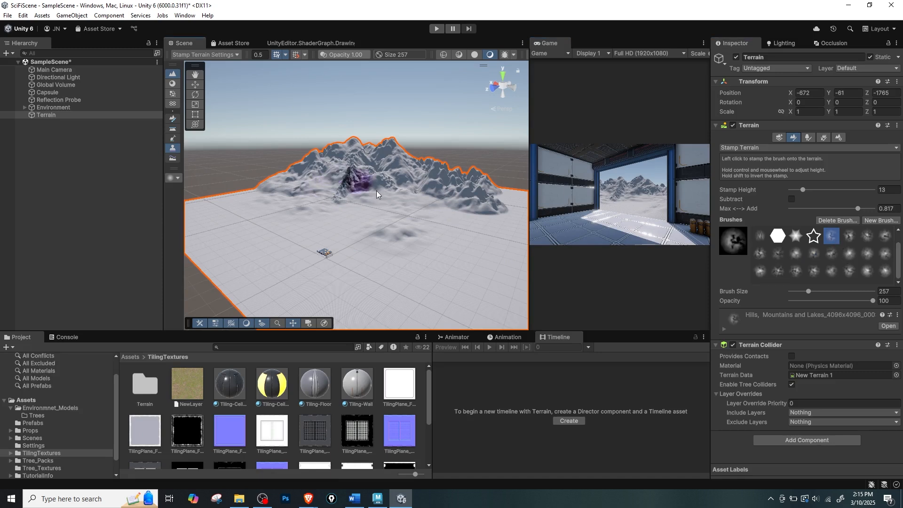
pyautogui.moveTo(805, 189); pyautogui.dragTo(813, 190)
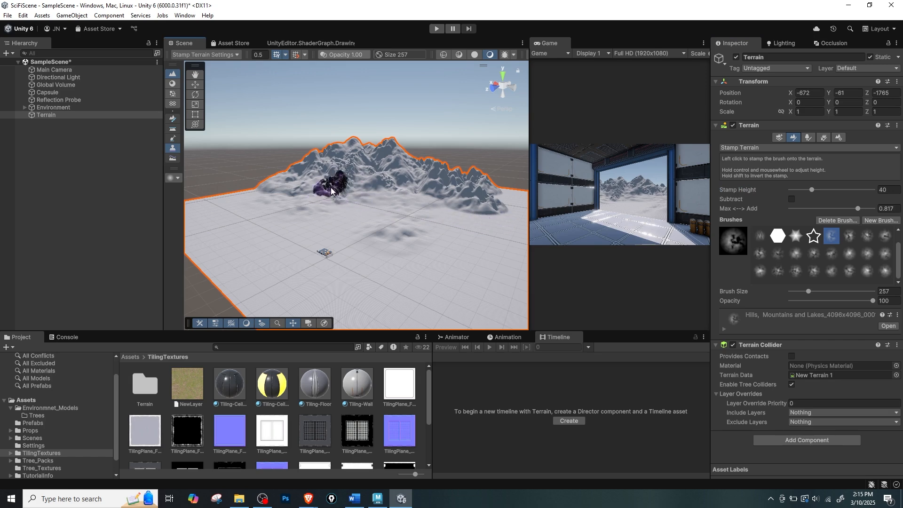
pyautogui.hotkey('shift', 'space')
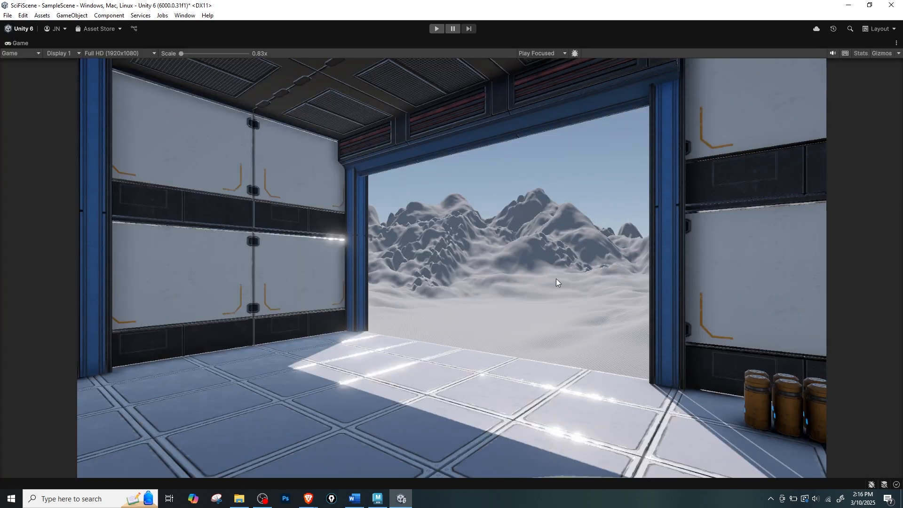
pyautogui.hotkey('shift', 'space')
# Inspect the mountains from several angles and in the maximized Game view, leave the terrain tool, and save the scene.
pyautogui.moveTo(339, 210)
pyautogui.keyDown('alt'); pyautogui.mouseDown()
pyautogui.moveTo(416, 256)
pyautogui.moveTo(423, 242)
pyautogui.mouseUp(); pyautogui.keyUp('alt')
pyautogui.moveTo(367, 238)
pyautogui.keyDown('alt'); pyautogui.mouseDown()
pyautogui.moveTo(435, 210)
pyautogui.moveTo(405, 188)
pyautogui.moveTo(395, 204)
pyautogui.mouseUp(); pyautogui.keyUp('alt')
pyautogui.scroll(-5, 395, 205)
pyautogui.moveTo(424, 218)
pyautogui.mouseDown(button='middle')
pyautogui.moveTo(365, 182)
pyautogui.moveTo(402, 223)
pyautogui.mouseUp(button='middle')
pyautogui.click(387, 191)
pyautogui.hotkey('shift', 'space')
pyautogui.hotkey('shift', 'space')
pyautogui.moveTo(360, 203); pyautogui.dragTo(382, 215, button='middle')
pyautogui.press('w')
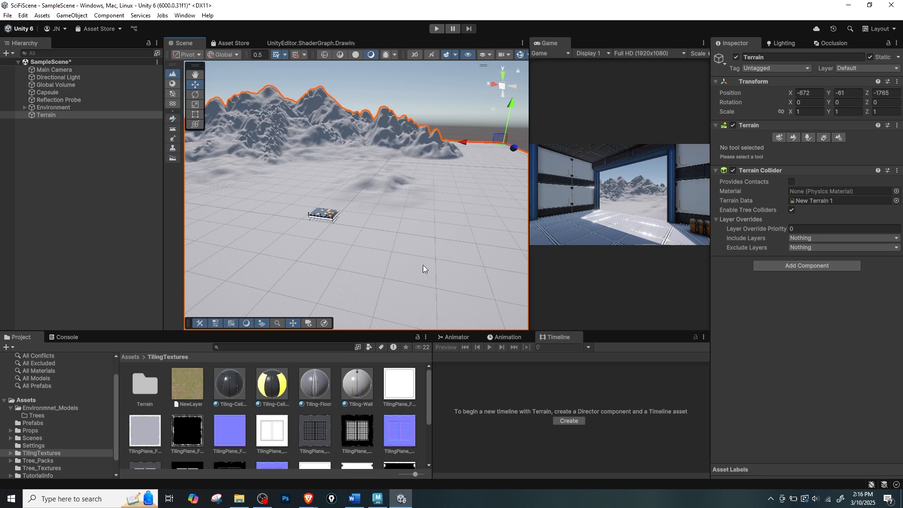
pyautogui.hotkey('ctrl', 's')
# Look through the Tree_Textures and Tree_Packs asset folders, and open and expand the TilingTextures folder.
pyautogui.scroll(-1, 57, 451)
pyautogui.click(61, 449)
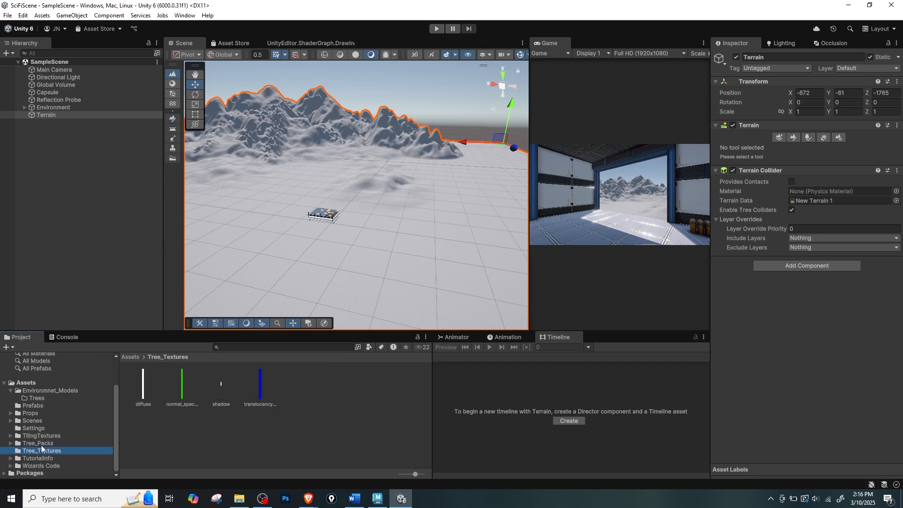
pyautogui.click(47, 444)
pyautogui.click(50, 436)
pyautogui.click(10, 436)
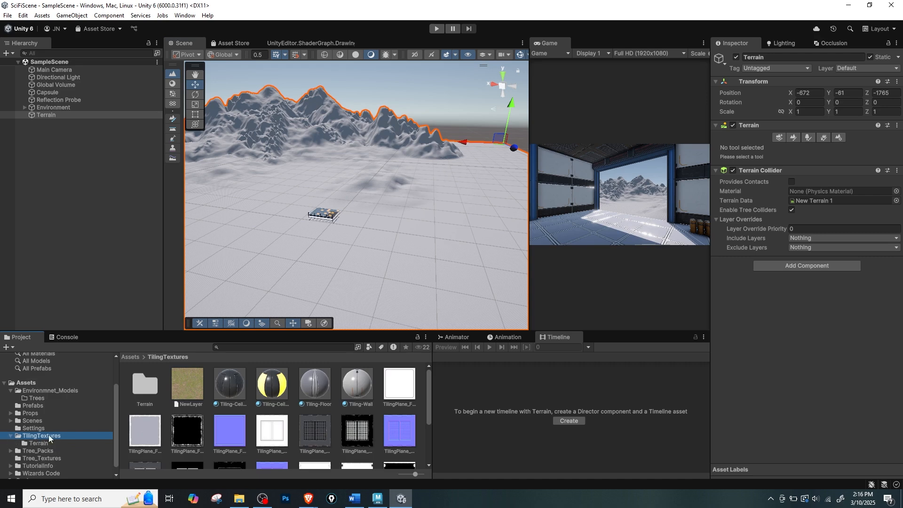
# In the TilingTextures Terrain folder, delete the existing NewLayer and NewLayer 1 terrain layer assets.
pyautogui.click(42, 443)
pyautogui.click(156, 399)
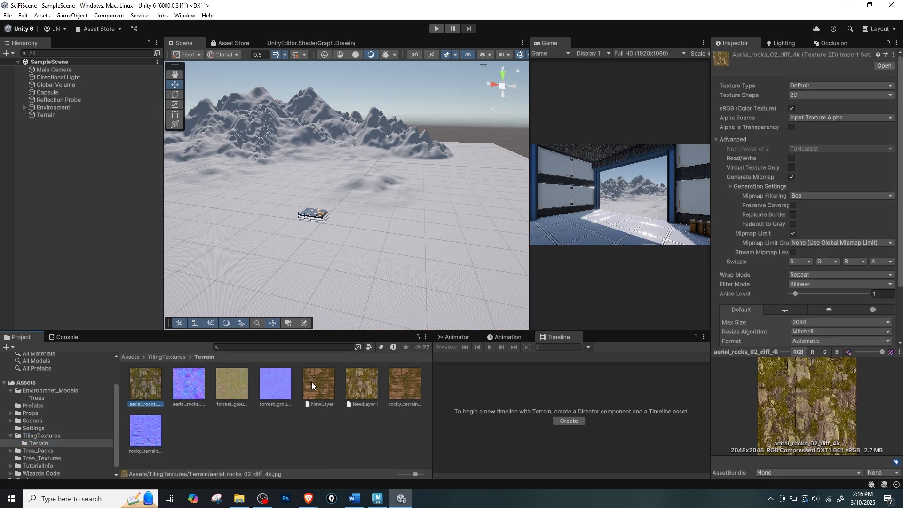
pyautogui.keyDown('shift'); pyautogui.click(144, 435); pyautogui.keyUp('shift')
pyautogui.click(139, 396)
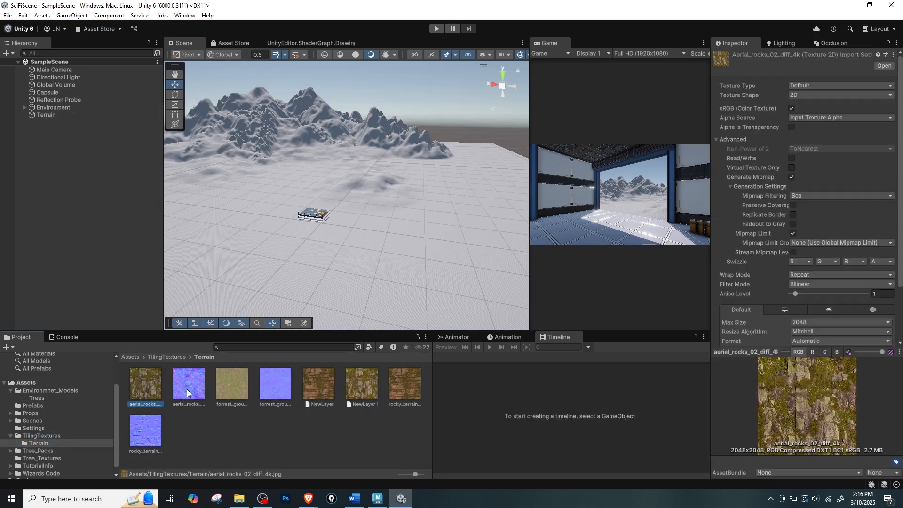
pyautogui.click(323, 391)
pyautogui.keyDown('ctrl'); pyautogui.click(368, 393); pyautogui.keyUp('ctrl')
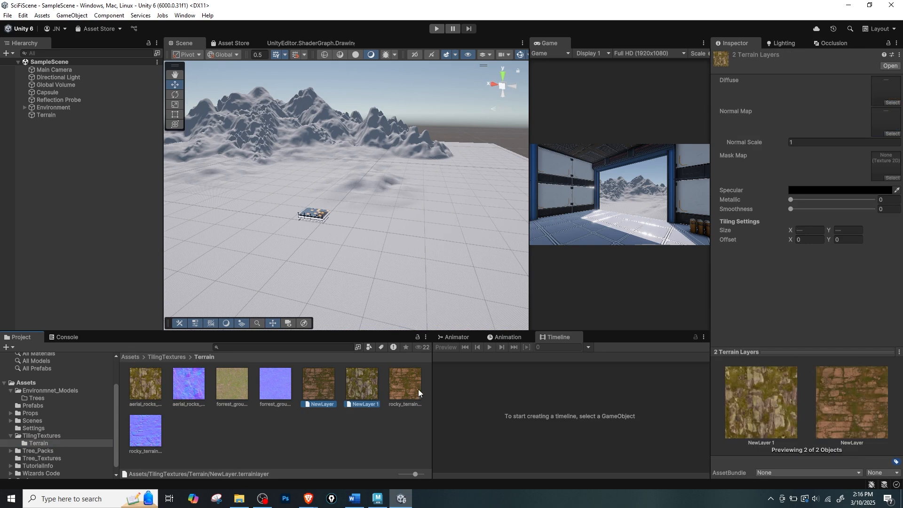
pyautogui.press('Delete')
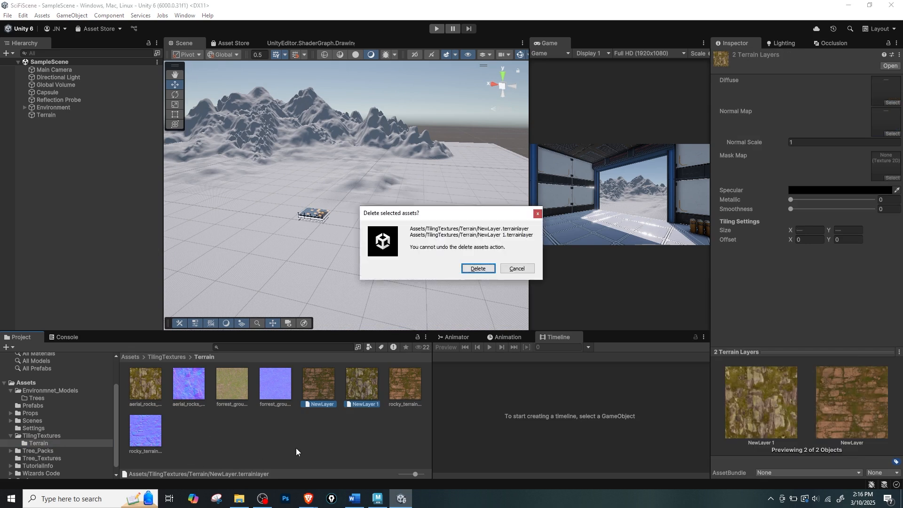
pyautogui.click(477, 268)
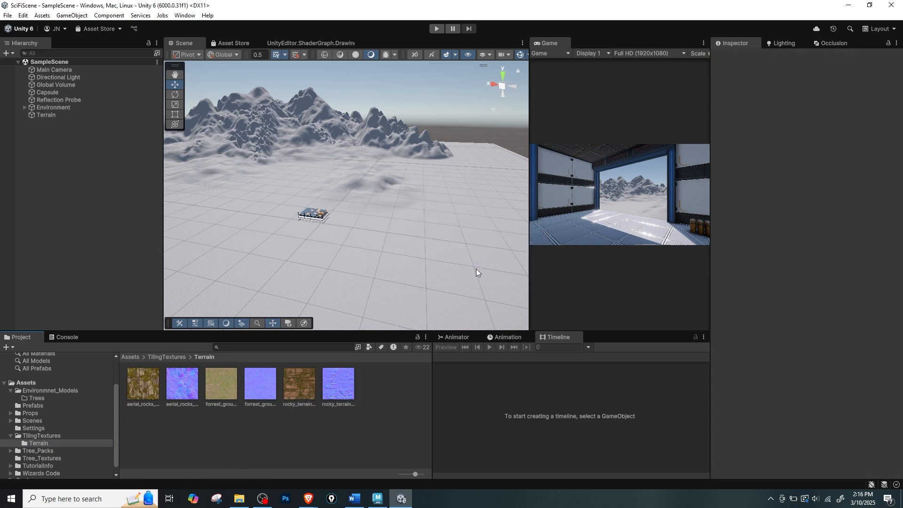
# Preview the aerial rocks, forest ground and rocky terrain diffuse textures in the Terrain folder.
pyautogui.click(155, 383)
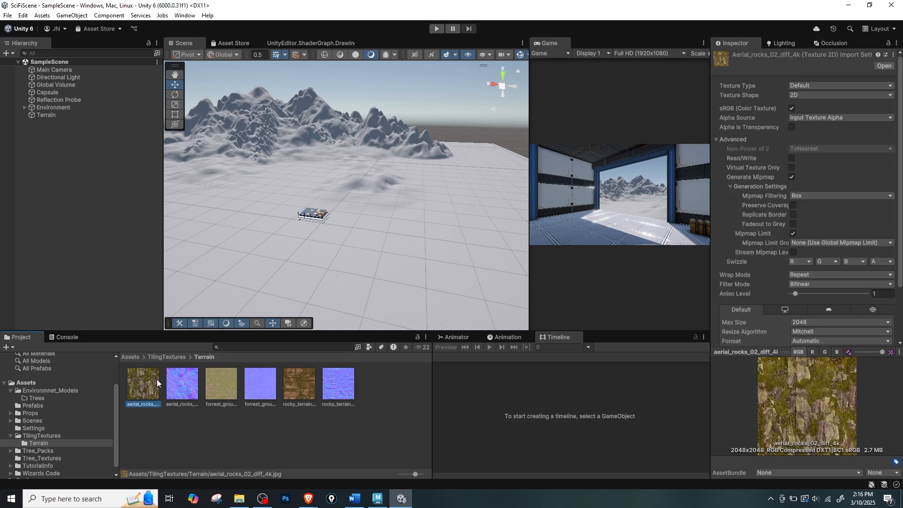
pyautogui.click(228, 385)
pyautogui.click(300, 394)
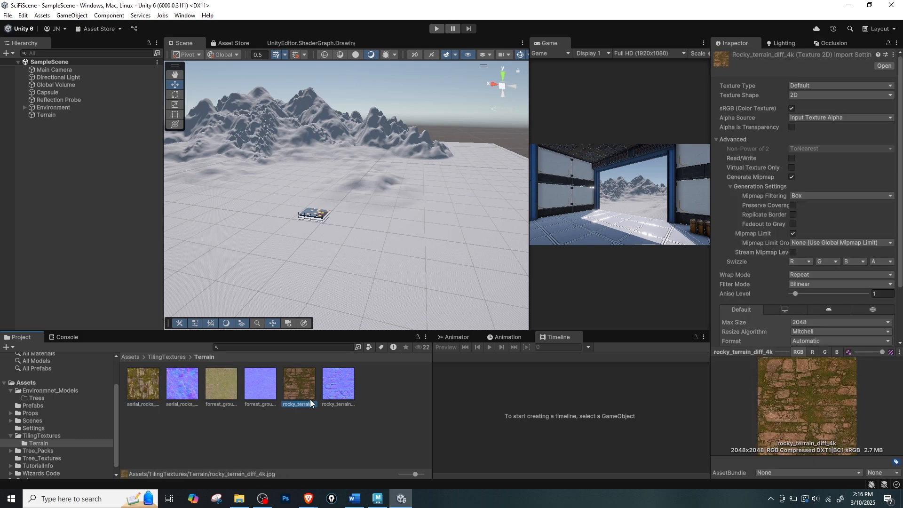
pyautogui.click(378, 420)
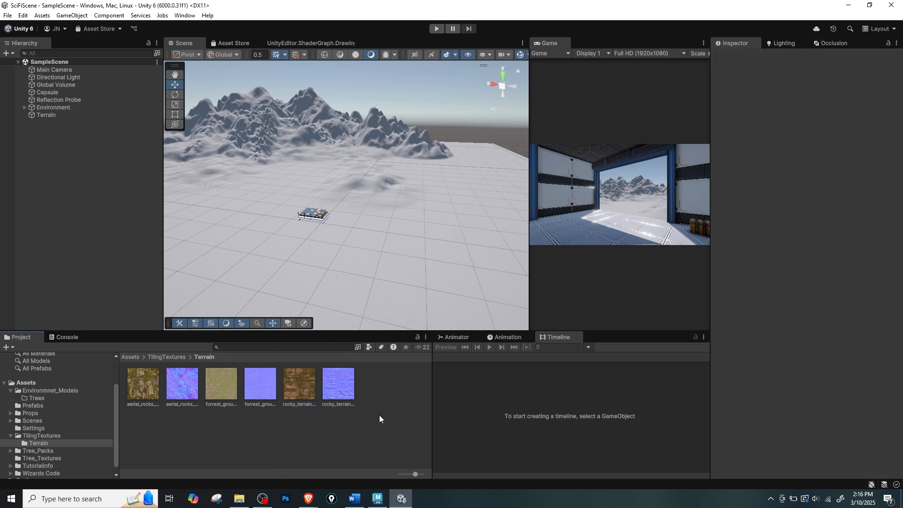
# Select the terrain in the scene and switch its painting mode from stamping to Paint Texture.
pyautogui.click(368, 228)
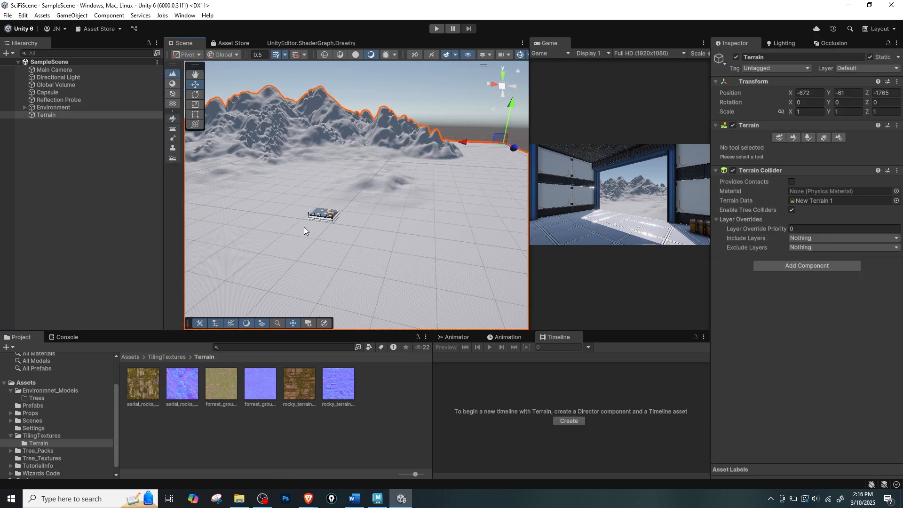
pyautogui.scroll(10, 360, 231)
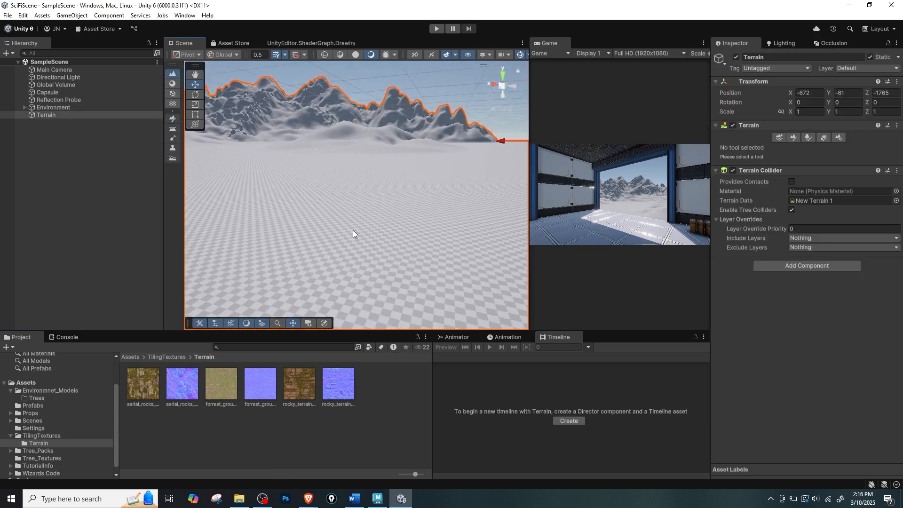
pyautogui.scroll(-5, 353, 233)
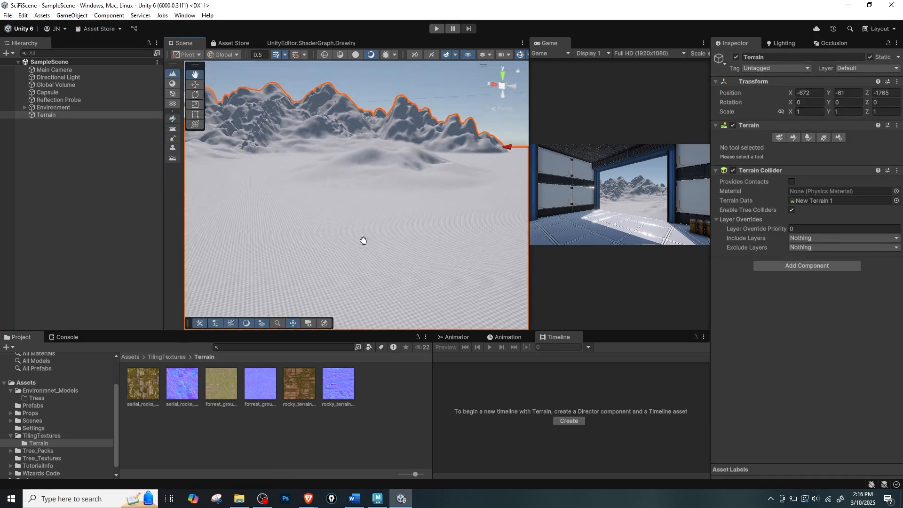
pyautogui.click(794, 138)
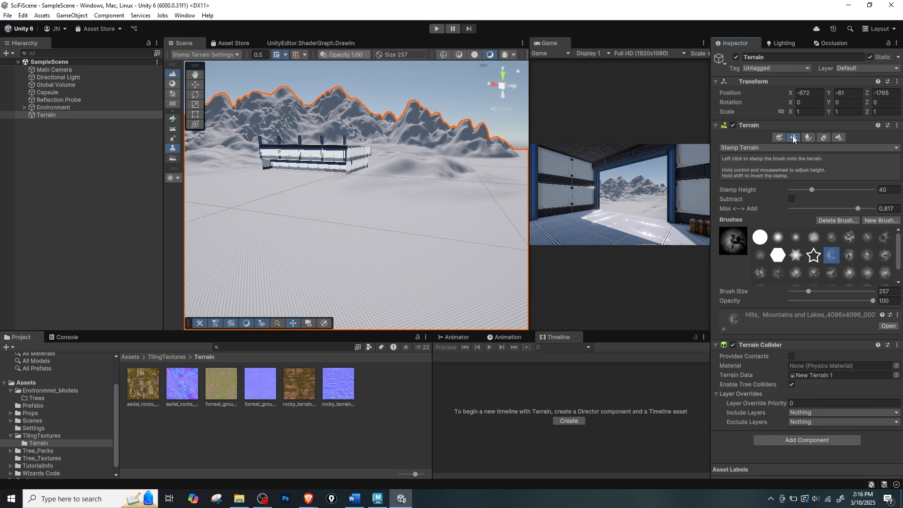
pyautogui.click(739, 148)
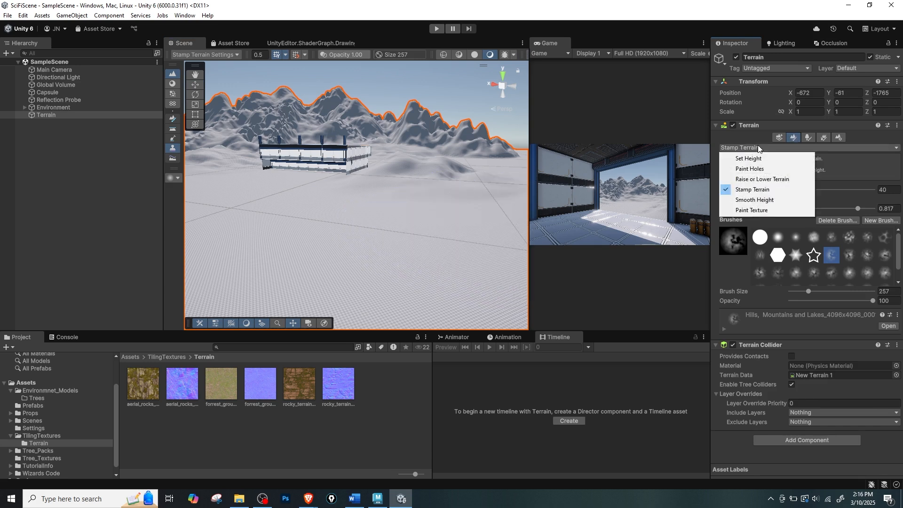
pyautogui.click(753, 210)
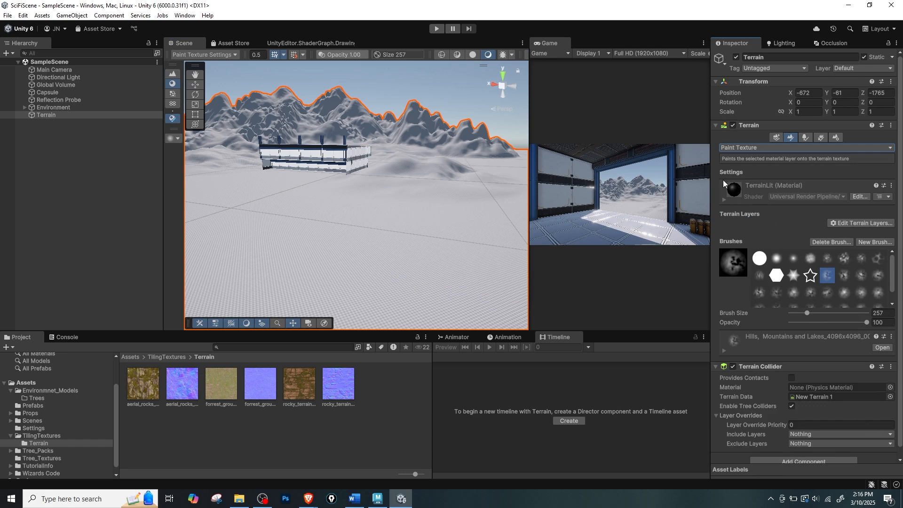
# Create a terrain layer from the forrest_ground_01_diff_4k texture so it covers the whole terrain.
pyautogui.click(854, 221)
pyautogui.click(858, 218)
pyautogui.click(858, 218)
pyautogui.click(860, 222)
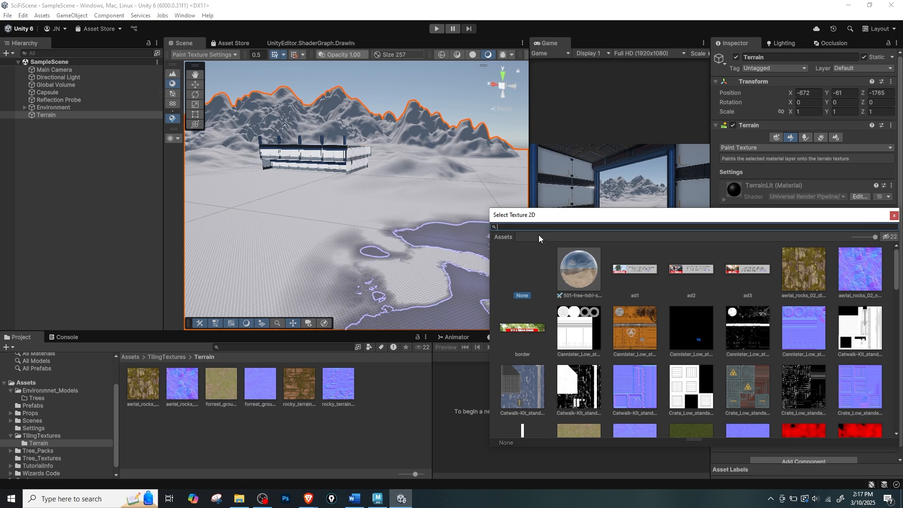
pyautogui.write('fore')
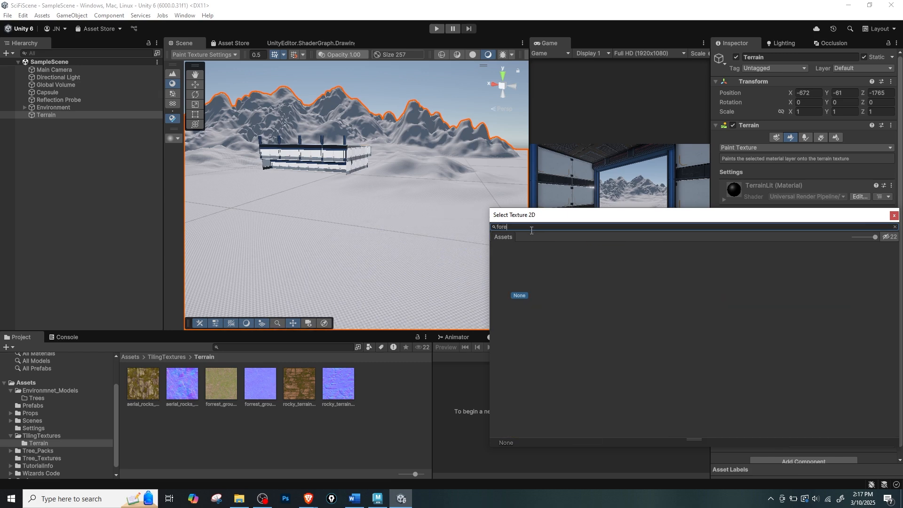
pyautogui.press('BackSpace')
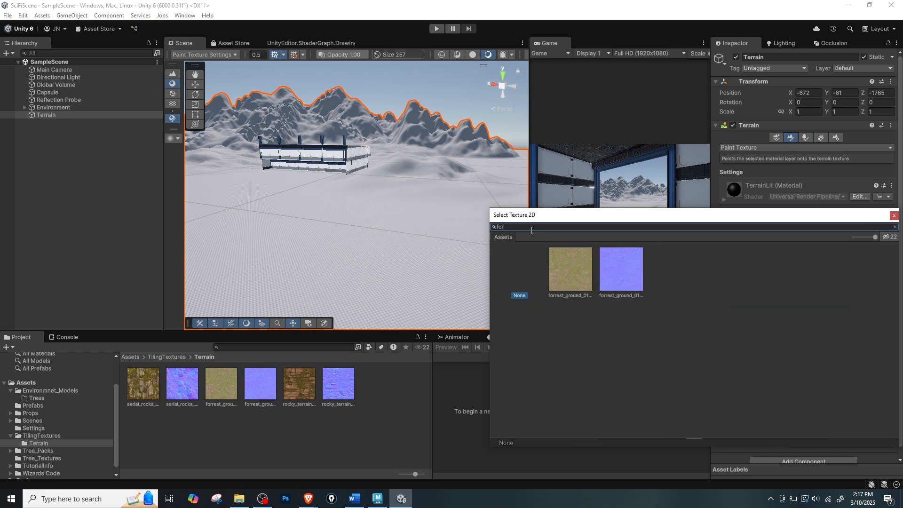
pyautogui.click(570, 283)
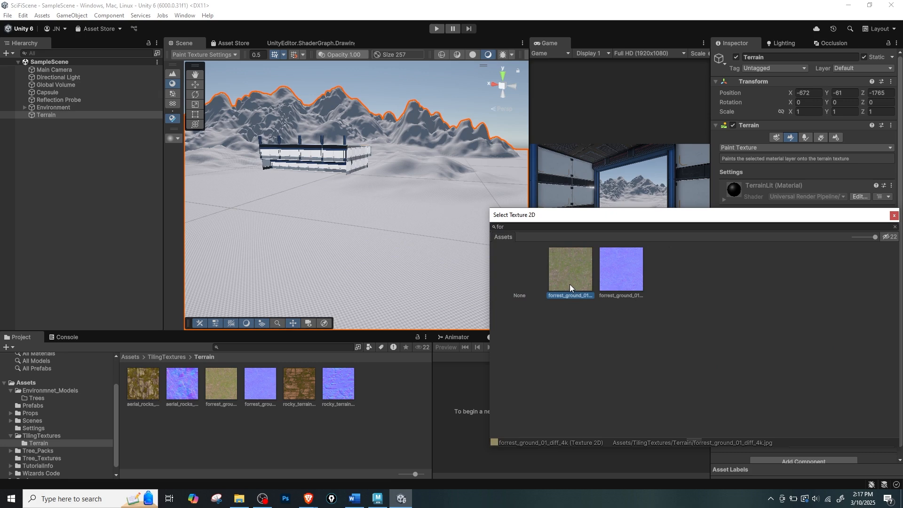
pyautogui.doubleClick(569, 284)
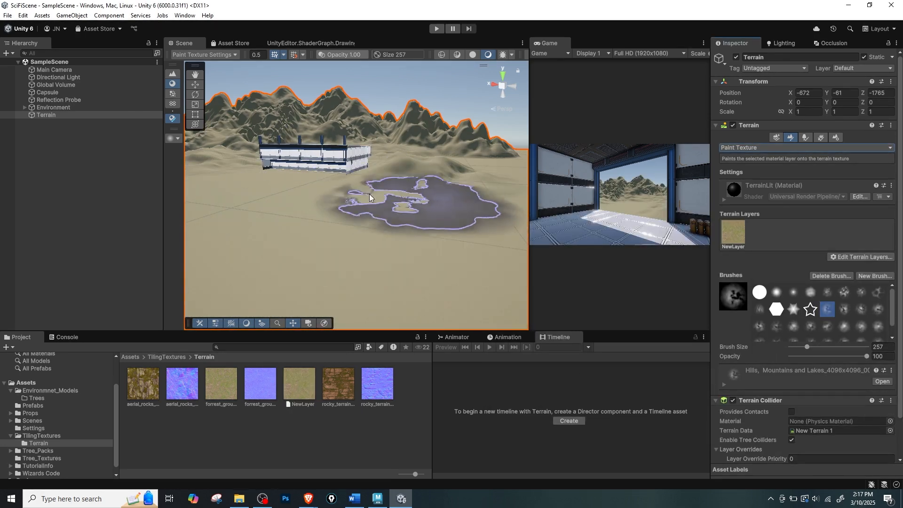
# Rename the new forest ground terrain layer asset to Layer_Grass.
pyautogui.click(738, 238)
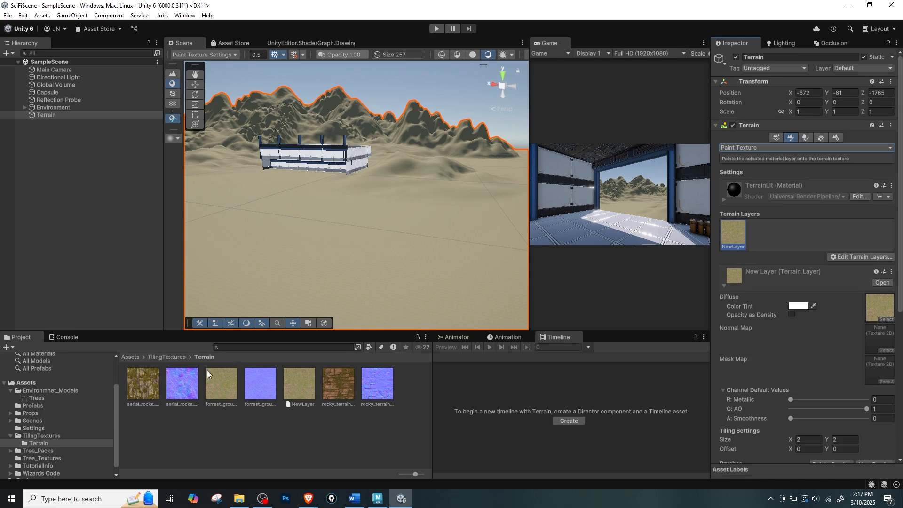
pyautogui.click(299, 400)
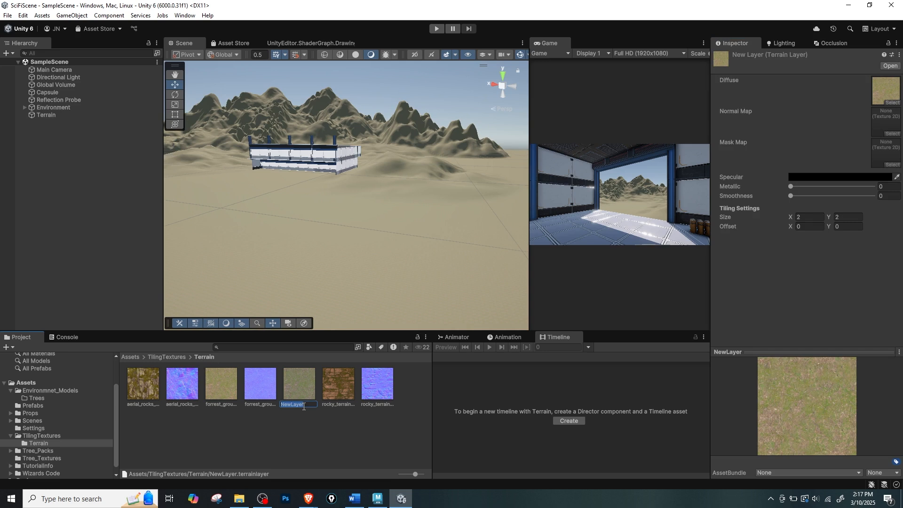
pyautogui.write('Layer_Grass')
pyautogui.press('Return')
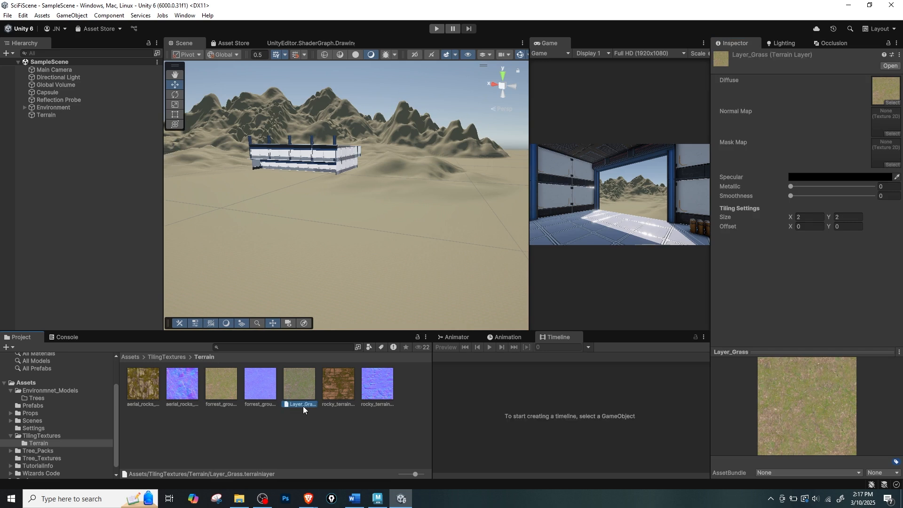
# Reselect the terrain and assign the forest ground normal texture as Layer_Grass's normal map.
pyautogui.click(219, 226)
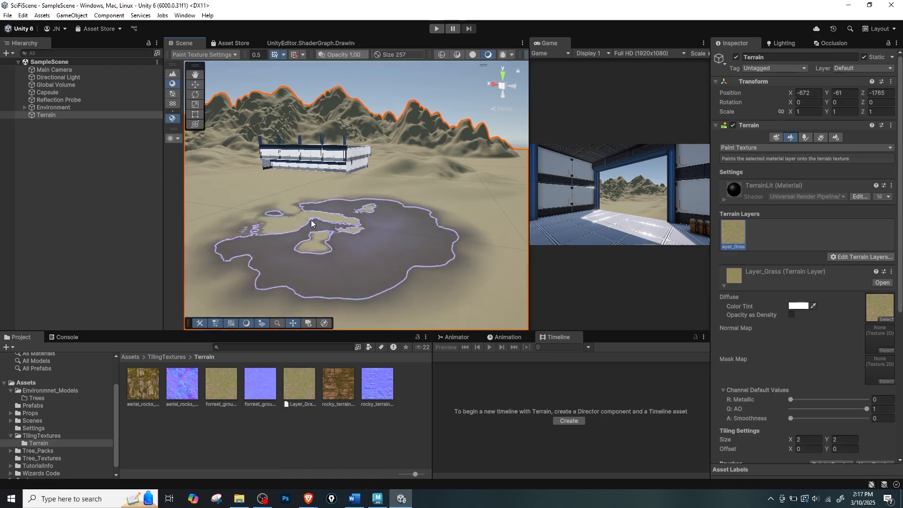
pyautogui.click(304, 391)
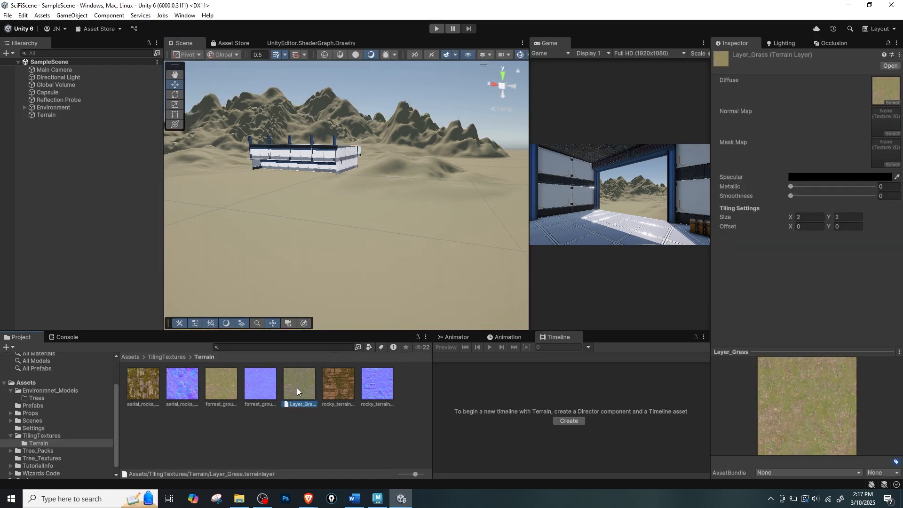
pyautogui.click(358, 245)
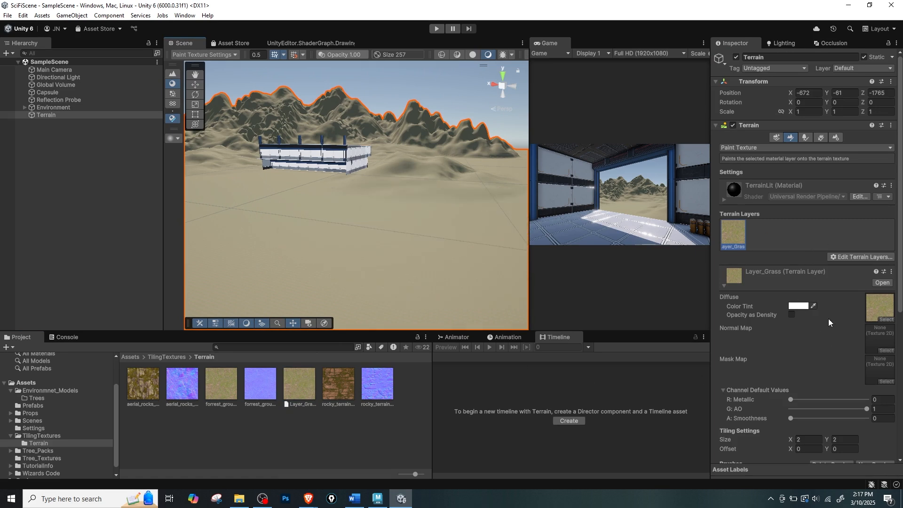
pyautogui.moveTo(268, 393); pyautogui.dragTo(879, 329)
# Set Layer_Grass's tiling size to 30 by 30 and inspect the ground texture up close.
pyautogui.scroll(-2, 859, 373)
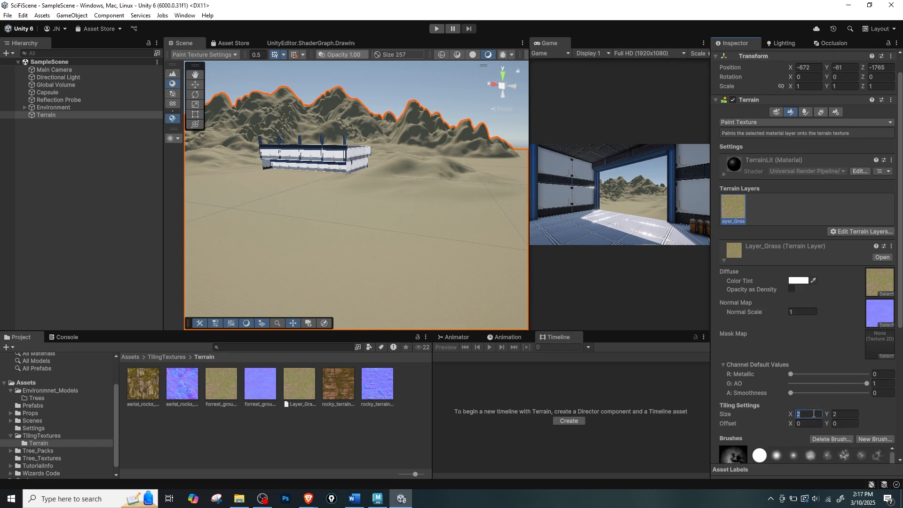
pyautogui.write('30')
pyautogui.press('Tab')
pyautogui.scroll(5, 402, 288)
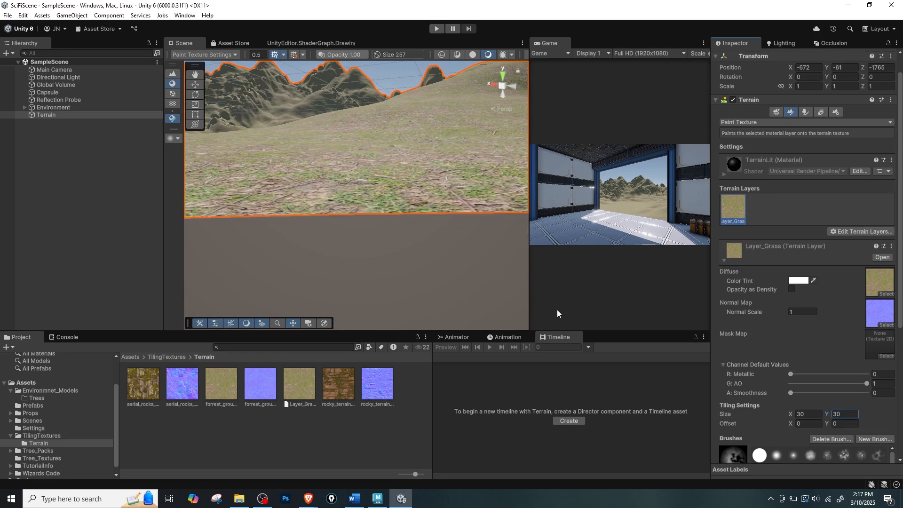
pyautogui.scroll(-5, 450, 246)
pyautogui.moveTo(449, 246); pyautogui.dragTo(444, 255, button='right')
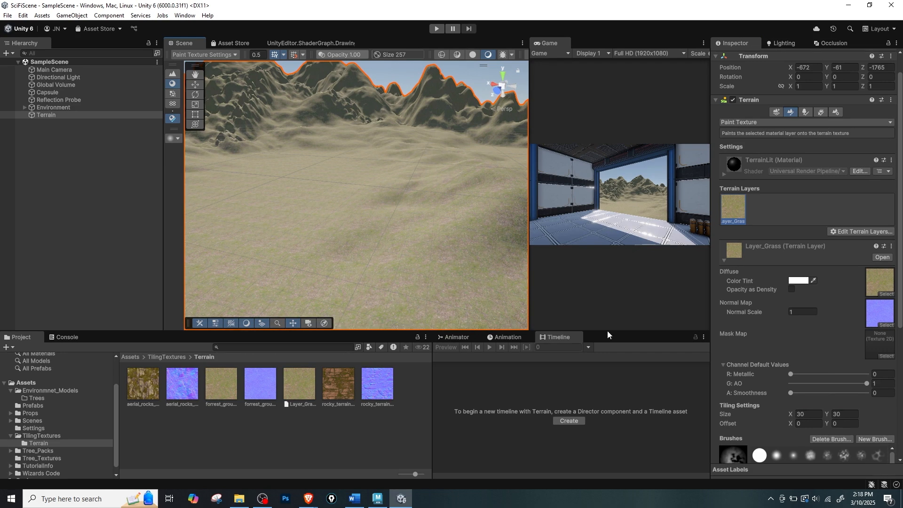
# Set Layer_Grass's tiling size to 50 by 50 and check the terrain in the maximized Game view.
pyautogui.click(813, 414)
pyautogui.write('50')
pyautogui.press('Tab')
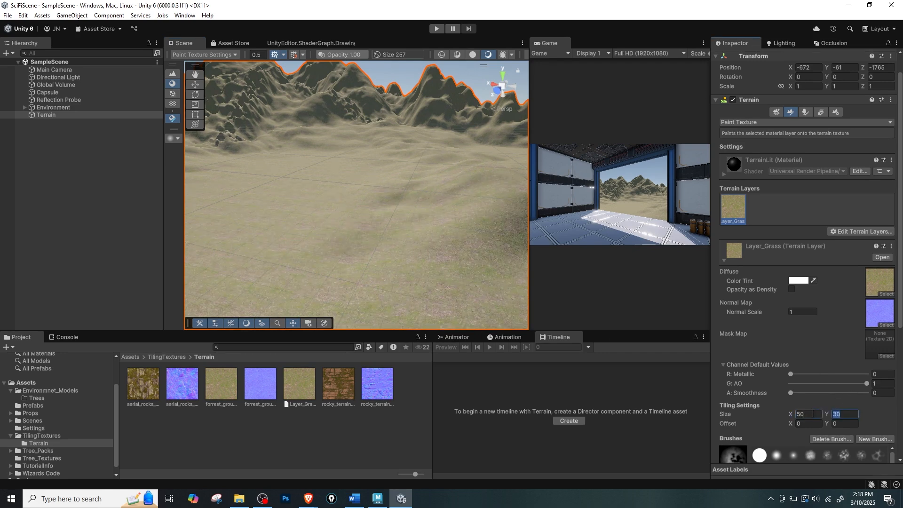
pyautogui.write('50')
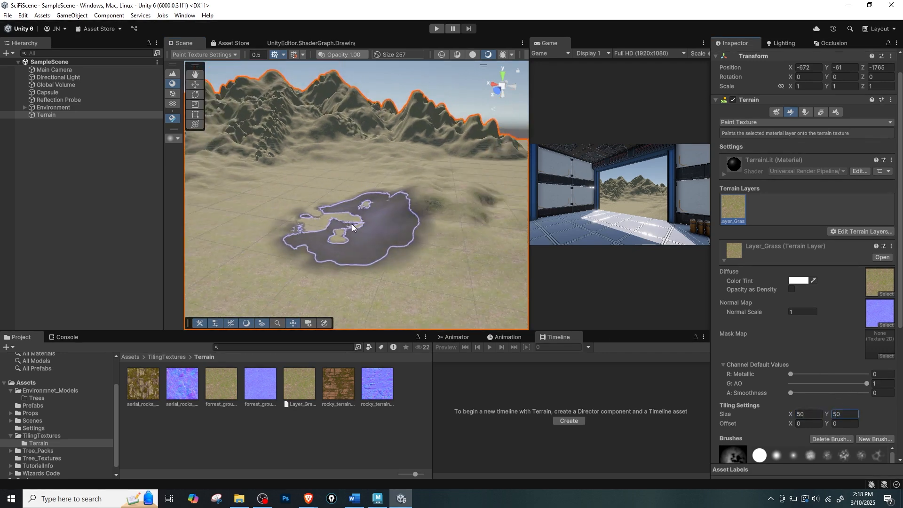
pyautogui.moveTo(376, 235)
pyautogui.keyDown('alt'); pyautogui.mouseDown()
pyautogui.moveTo(346, 224)
pyautogui.moveTo(366, 225)
pyautogui.mouseUp(); pyautogui.keyUp('alt')
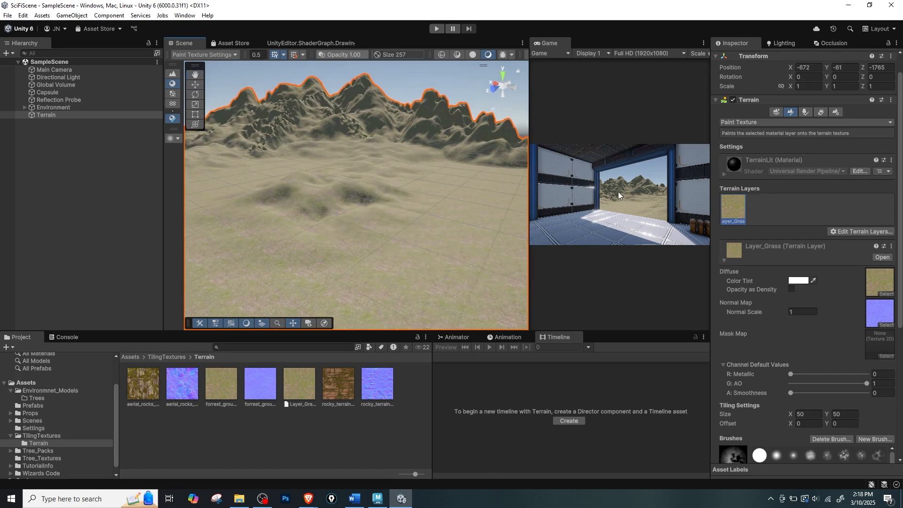
pyautogui.hotkey('shift', 'space')
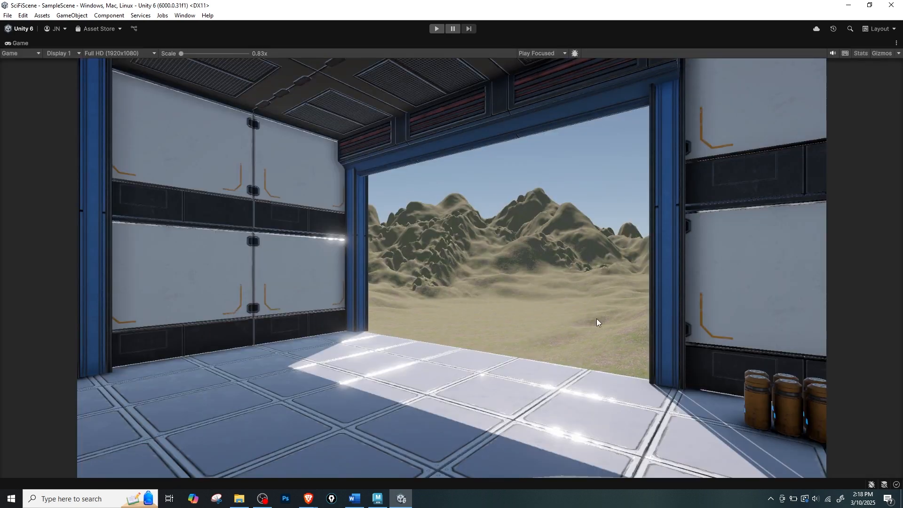
pyautogui.hotkey('shift', 'space')
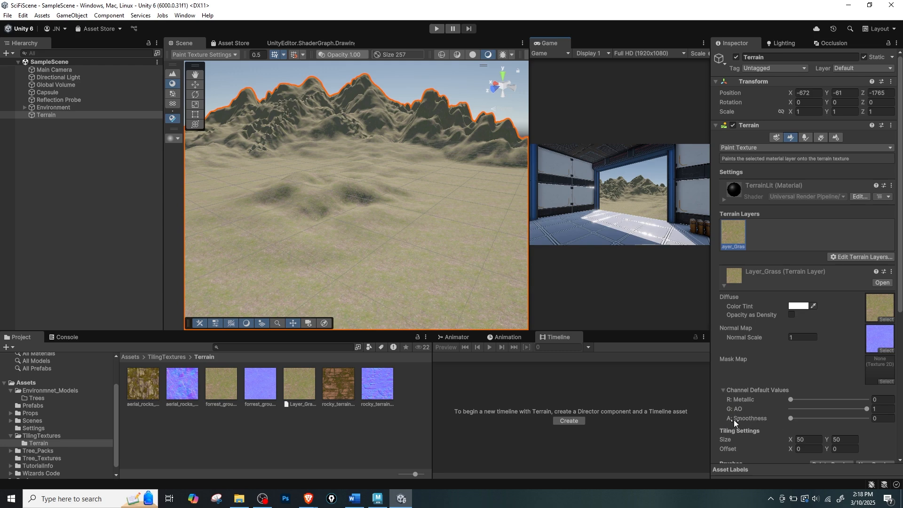
# Try out Layer_Grass's metallic, AO and smoothness values, returning them to 0, 1 and 0.
pyautogui.moveTo(797, 399); pyautogui.dragTo(773, 407)
pyautogui.moveTo(860, 413)
pyautogui.mouseDown()
pyautogui.moveTo(797, 410)
pyautogui.moveTo(868, 409)
pyautogui.mouseUp()
pyautogui.moveTo(790, 418)
pyautogui.mouseDown()
pyautogui.moveTo(875, 422)
pyautogui.moveTo(793, 426)
pyautogui.mouseUp()
# Create a second terrain layer from the rocky terrain diffuse texture.
pyautogui.click(851, 257)
pyautogui.click(857, 260)
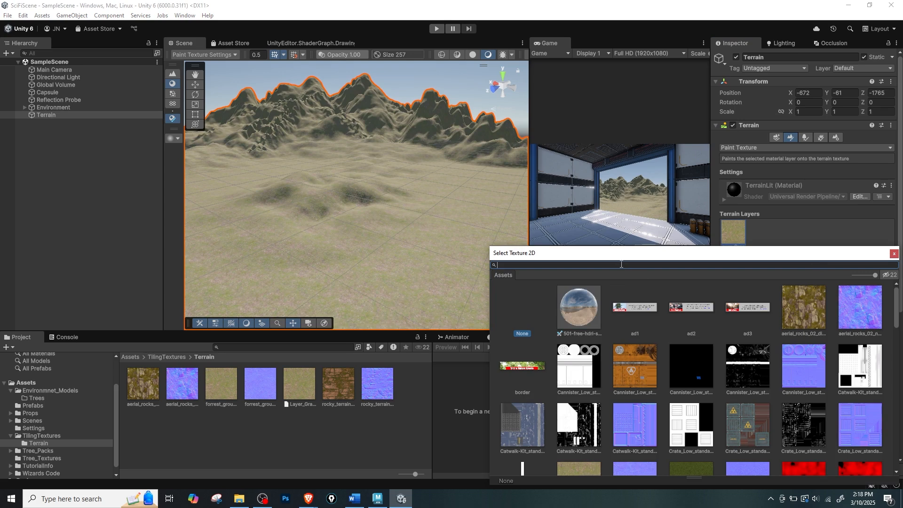
pyautogui.write('rocky')
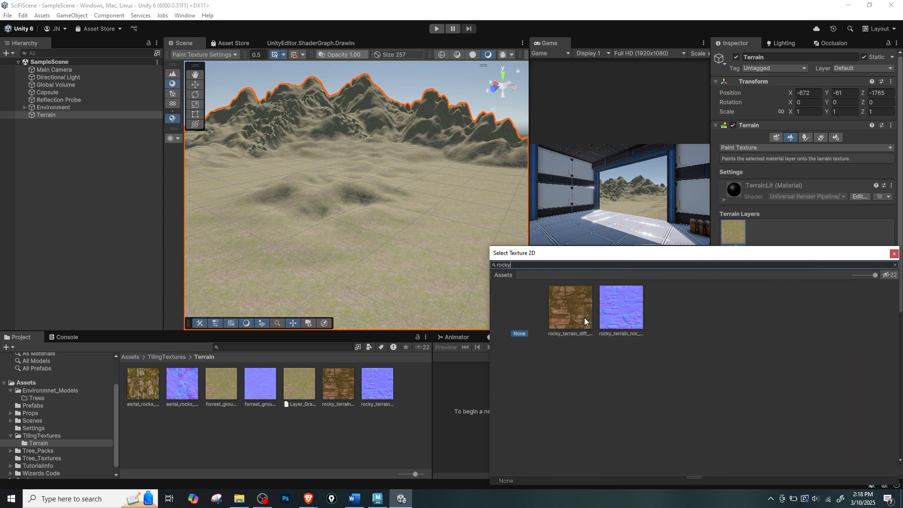
pyautogui.click(565, 324)
pyautogui.doubleClick(577, 328)
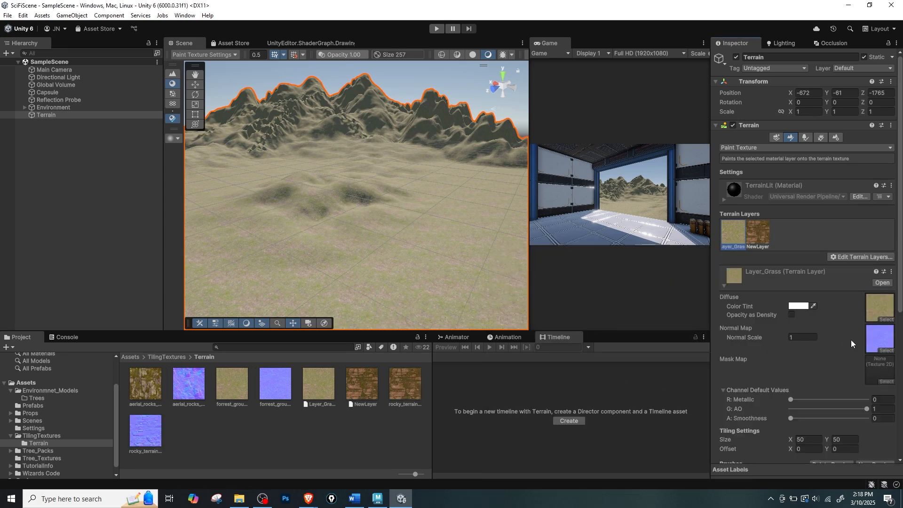
# Rename the new rocky terrain layer asset as Layer_Rocky.
pyautogui.click(758, 235)
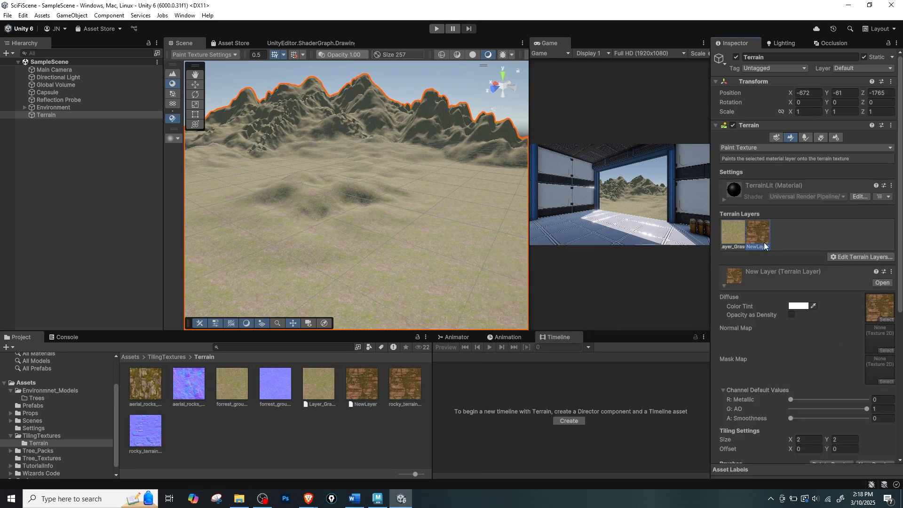
pyautogui.click(362, 404)
pyautogui.write('L')
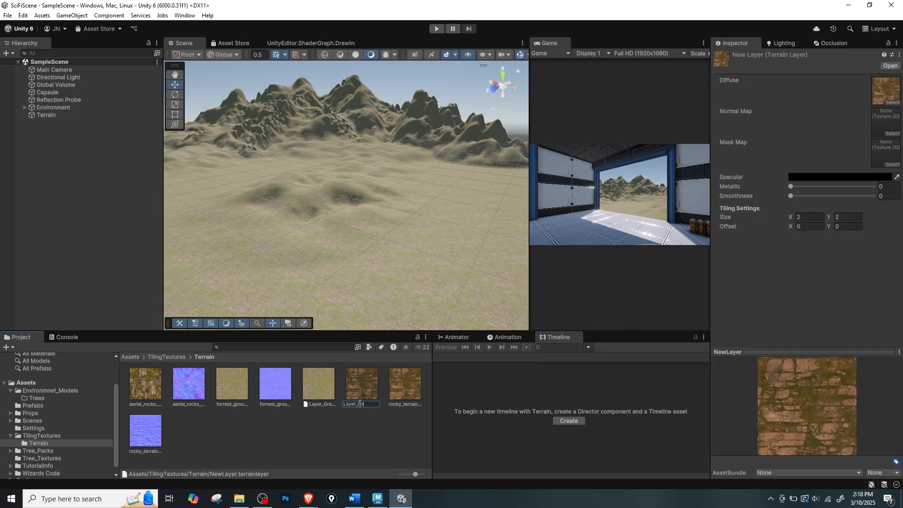
pyautogui.press('Return')
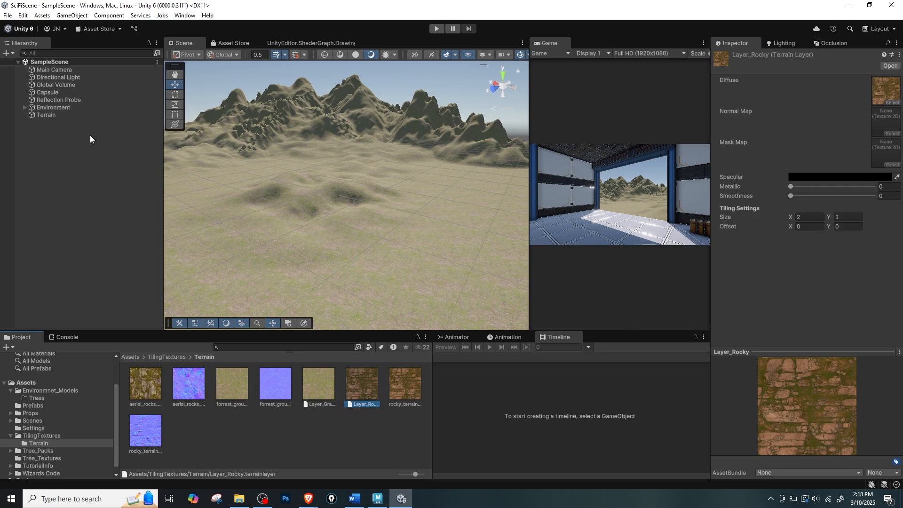
# Assign the rocky terrain normal texture as Layer_Rocky's normal map on the Terrain.
pyautogui.click(60, 116)
pyautogui.scroll(-2, 837, 273)
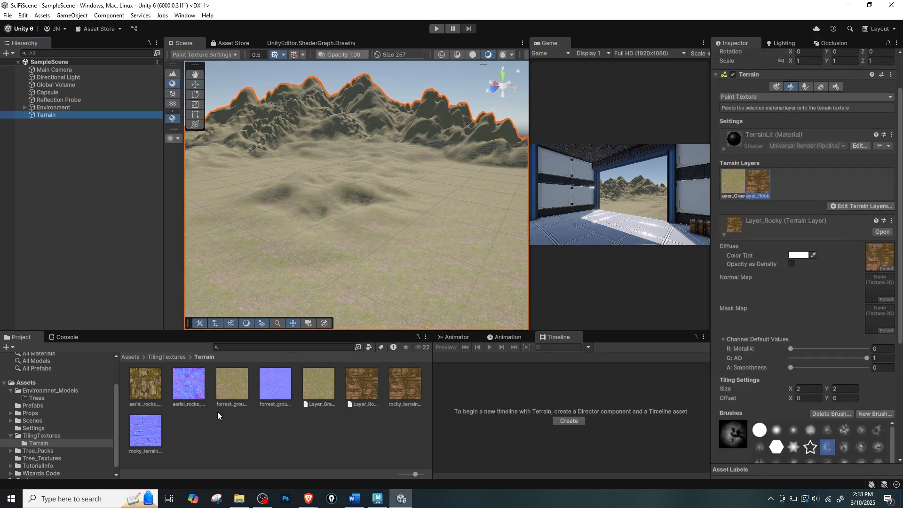
pyautogui.moveTo(145, 430); pyautogui.dragTo(879, 288)
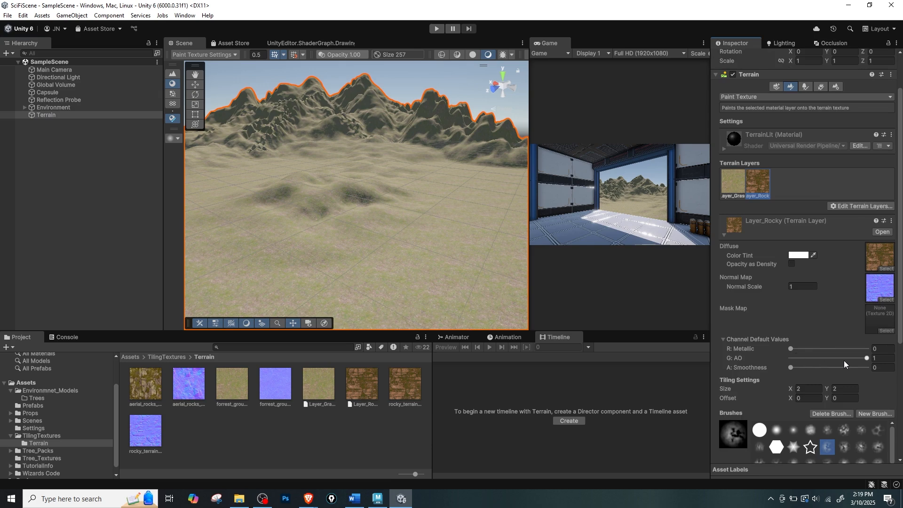
pyautogui.scroll(1, 840, 356)
# Paint a test patch of Layer_Rocky on the flat ground with a mottled mountain brush at size 35.
pyautogui.scroll(-4, 792, 287)
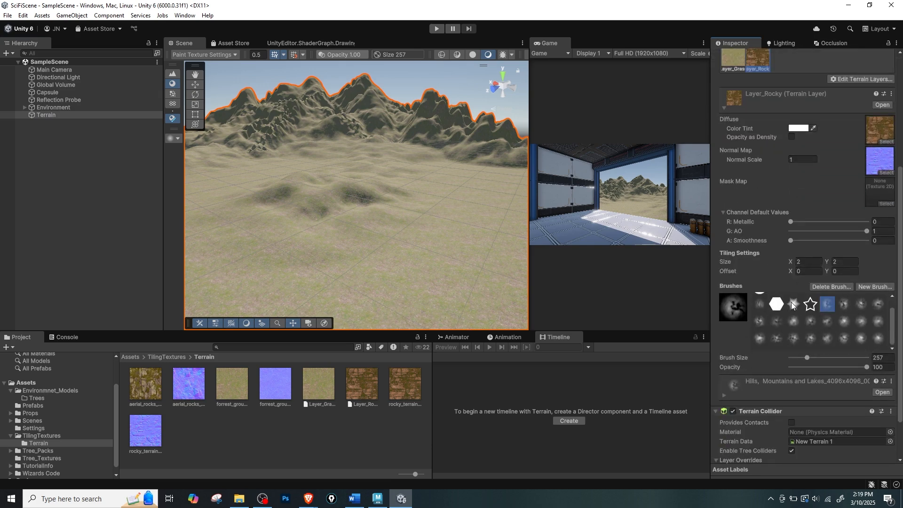
pyautogui.click(811, 321)
pyautogui.moveTo(800, 358); pyautogui.dragTo(797, 357)
pyautogui.moveTo(424, 237)
pyautogui.mouseDown()
pyautogui.moveTo(388, 260)
pyautogui.moveTo(339, 250)
pyautogui.moveTo(400, 285)
pyautogui.mouseUp()
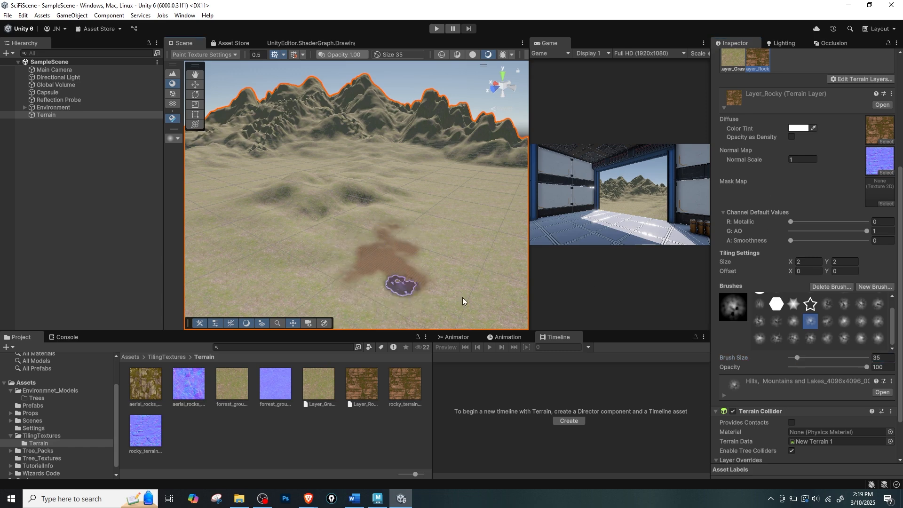
# Set Layer_Rocky's tiling size to 50 by 50.
pyautogui.click(804, 261)
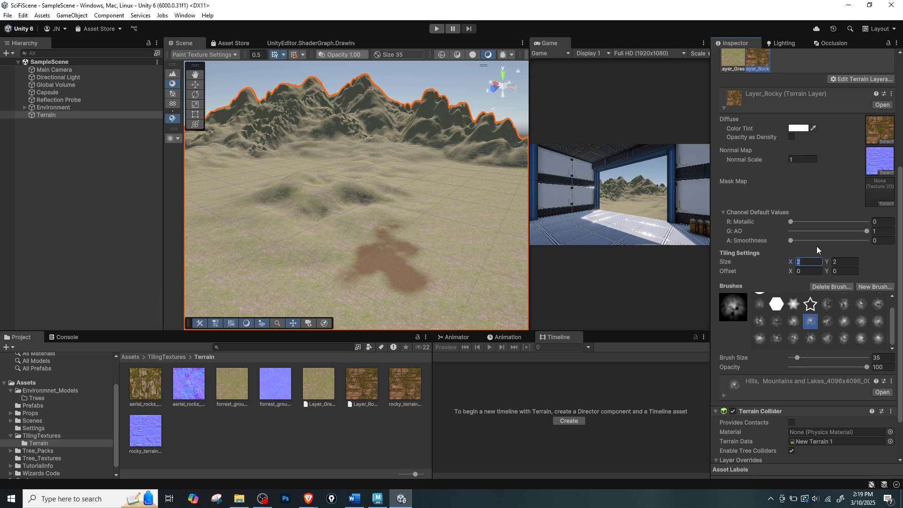
pyautogui.write('50')
pyautogui.press('Tab')
pyautogui.write('50')
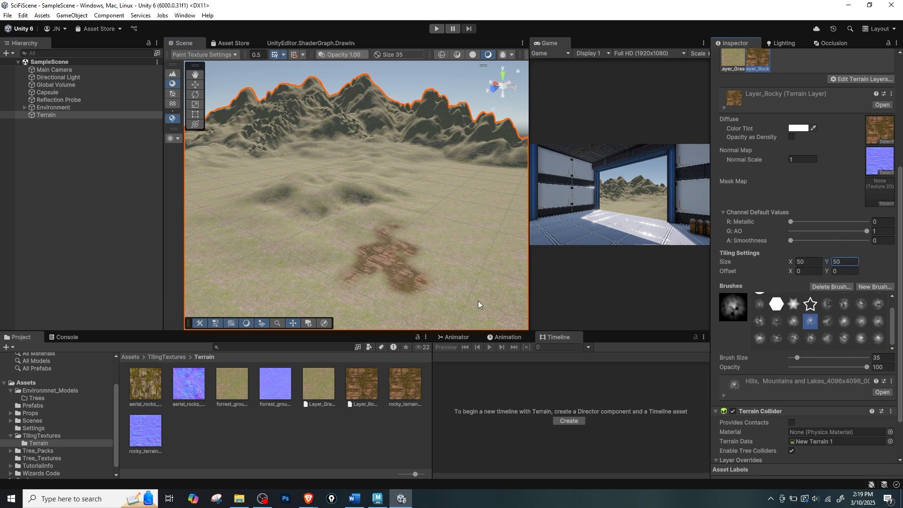
# Paint faint rock texture at the foot of the mountains with brush size 293 and opacity 19.3.
pyautogui.keyDown('alt'); pyautogui.moveTo(423, 238); pyautogui.dragTo(385, 220); pyautogui.keyUp('alt')
pyautogui.moveTo(857, 367)
pyautogui.mouseDown()
pyautogui.moveTo(809, 374)
pyautogui.moveTo(807, 357)
pyautogui.moveTo(805, 367)
pyautogui.mouseUp()
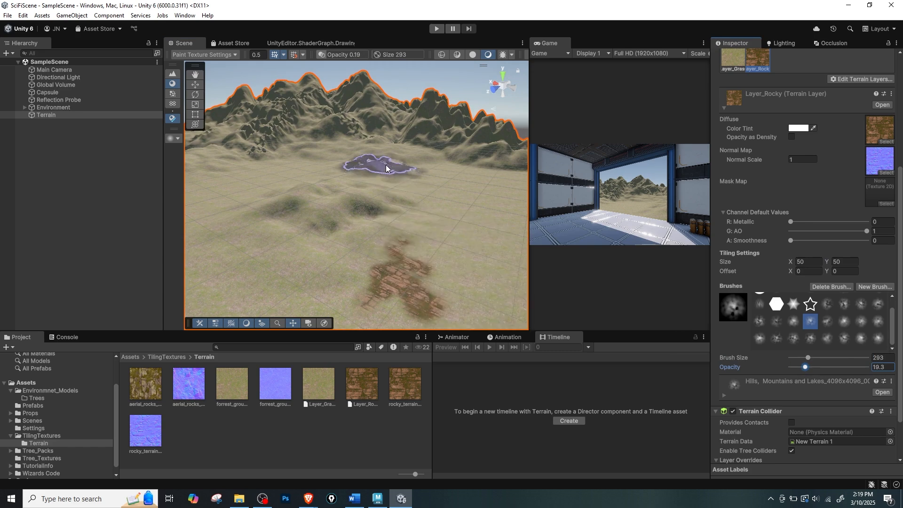
pyautogui.scroll(3, 400, 165)
pyautogui.keyDown('alt'); pyautogui.moveTo(405, 163); pyautogui.dragTo(336, 216); pyautogui.keyUp('alt')
pyautogui.moveTo(399, 192); pyautogui.dragTo(434, 216)
pyautogui.moveTo(440, 221); pyautogui.dragTo(348, 211, button='middle')
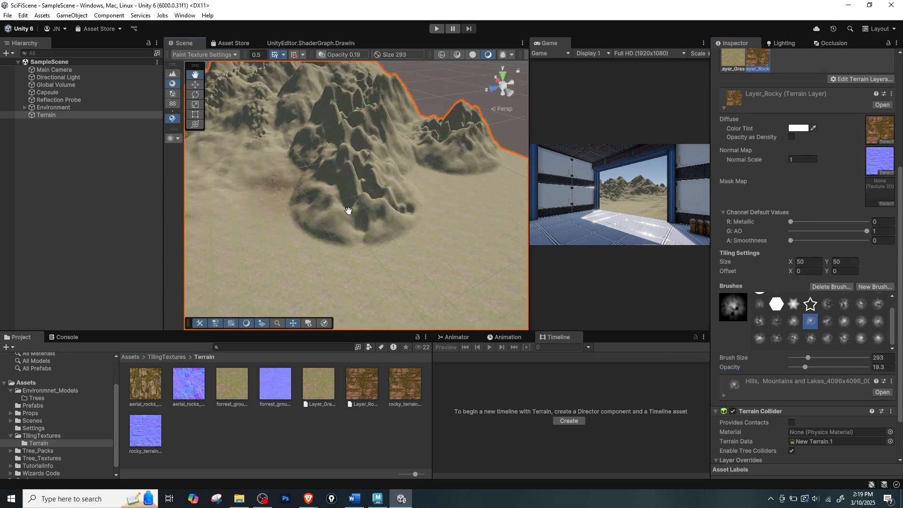
pyautogui.scroll(2, 334, 212)
pyautogui.moveTo(326, 211)
pyautogui.keyDown('alt'); pyautogui.mouseDown()
pyautogui.moveTo(367, 211)
pyautogui.moveTo(356, 201)
pyautogui.mouseUp(); pyautogui.keyUp('alt')
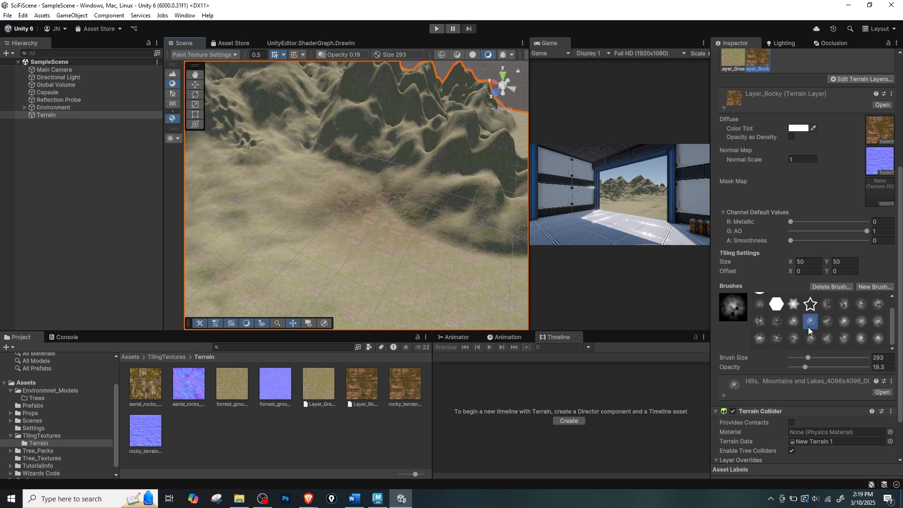
# Paint rock over the end ridge of the mountains with brush size 112 and opacity 53.2.
pyautogui.moveTo(808, 358)
pyautogui.mouseDown()
pyautogui.moveTo(817, 357)
pyautogui.moveTo(801, 356)
pyautogui.moveTo(831, 368)
pyautogui.mouseUp()
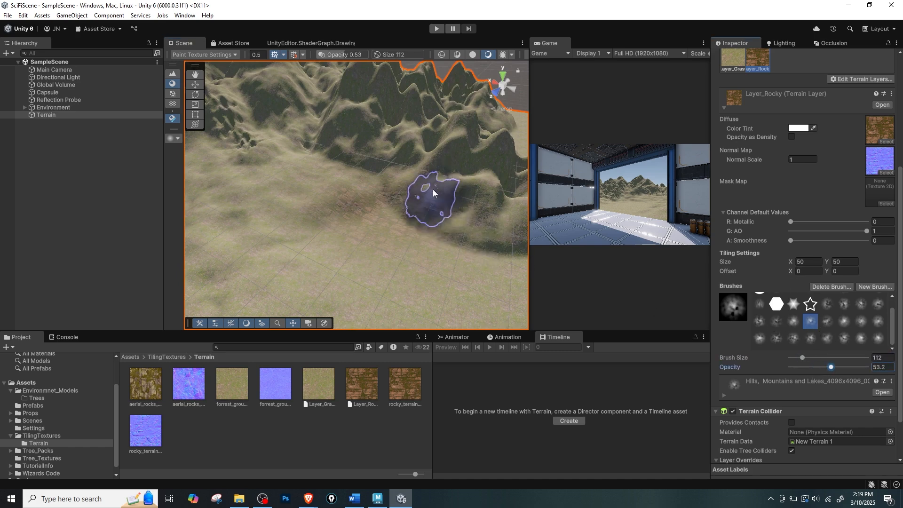
pyautogui.moveTo(433, 192); pyautogui.dragTo(441, 176)
pyautogui.moveTo(512, 211); pyautogui.dragTo(455, 232, button='middle')
pyautogui.scroll(-2, 455, 232)
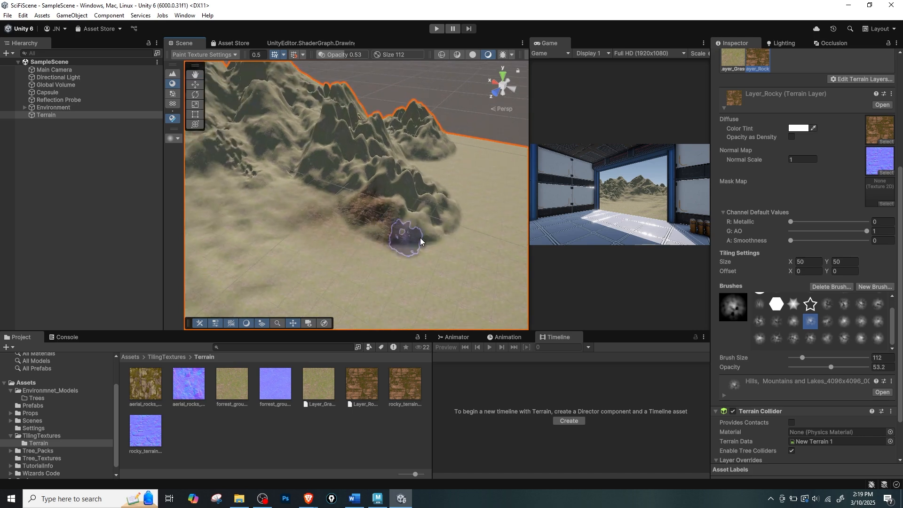
pyautogui.moveTo(410, 233)
pyautogui.mouseDown()
pyautogui.moveTo(411, 218)
pyautogui.moveTo(358, 174)
pyautogui.mouseUp()
pyautogui.click(392, 177)
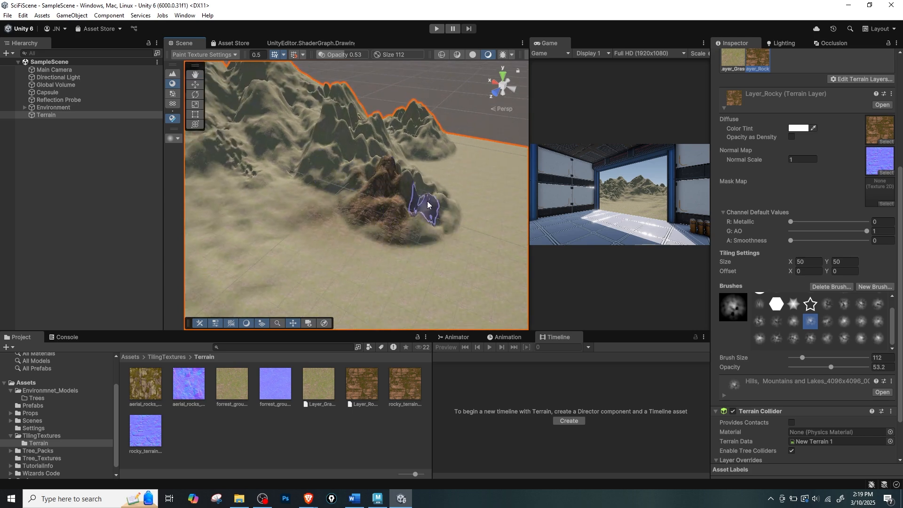
pyautogui.click(428, 206)
# Extend the rock texture along the neighbouring ridges and onto the upper part of the bumpy central slope.
pyautogui.moveTo(337, 154); pyautogui.dragTo(370, 188, button='middle')
pyautogui.click(372, 207)
pyautogui.moveTo(342, 158)
pyautogui.mouseDown()
pyautogui.moveTo(373, 171)
pyautogui.moveTo(354, 195)
pyautogui.moveTo(360, 160)
pyautogui.moveTo(377, 214)
pyautogui.moveTo(357, 186)
pyautogui.moveTo(373, 250)
pyautogui.moveTo(372, 223)
pyautogui.mouseUp()
pyautogui.scroll(3, 383, 195)
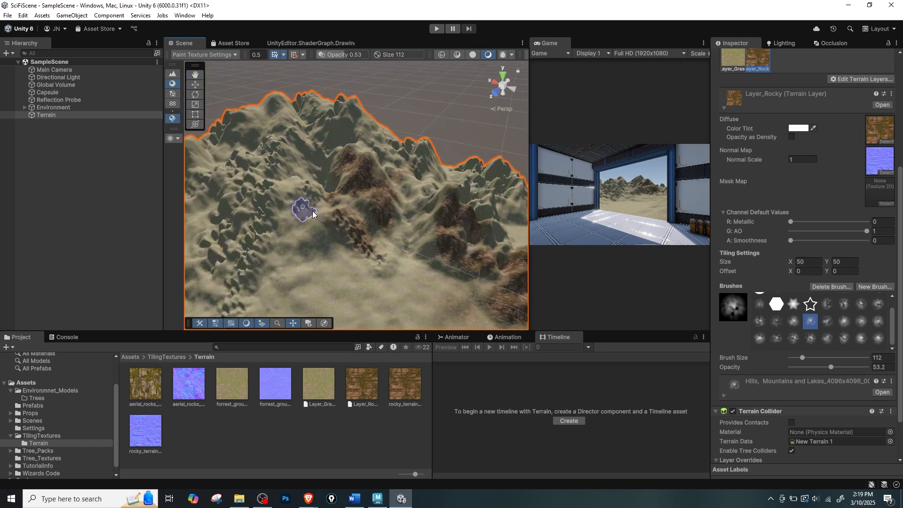
pyautogui.scroll(-3, 302, 207)
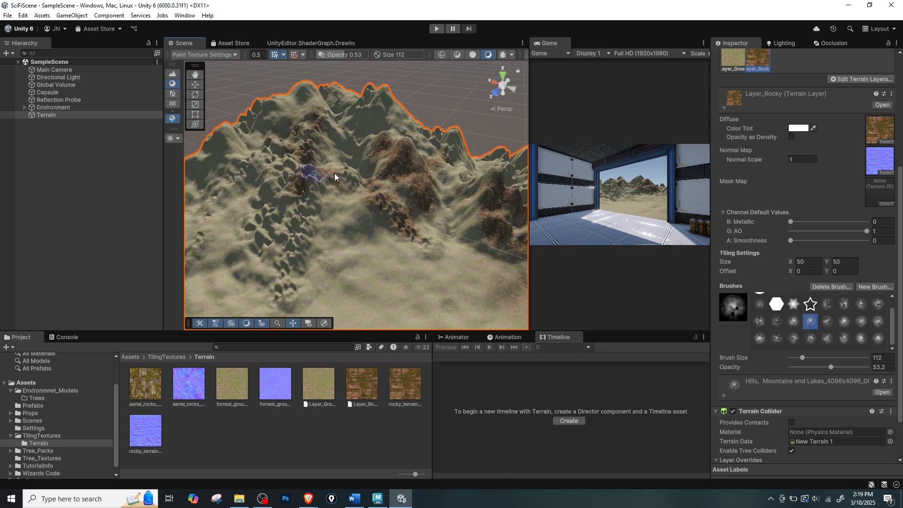
pyautogui.scroll(2, 317, 186)
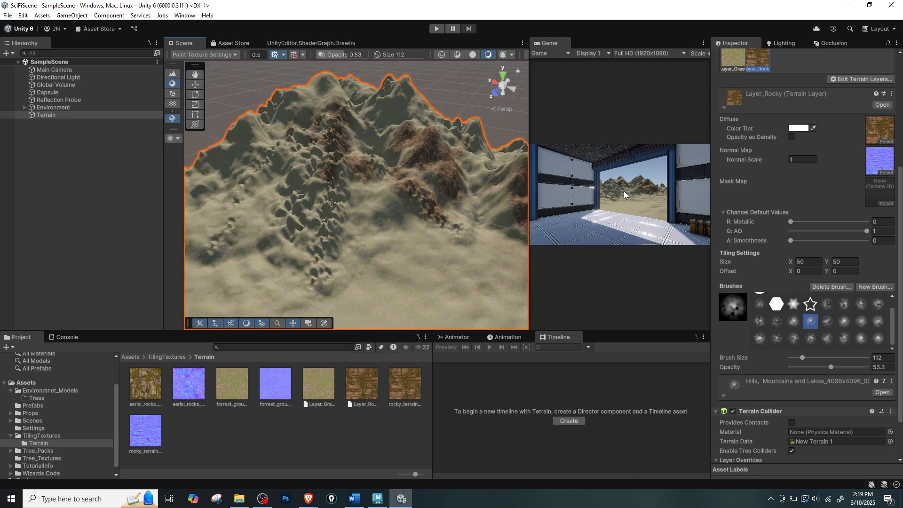
# Enlarge the Game view and paint rock down the bumpy central ridge to its foot.
pyautogui.moveTo(529, 203); pyautogui.dragTo(481, 198)
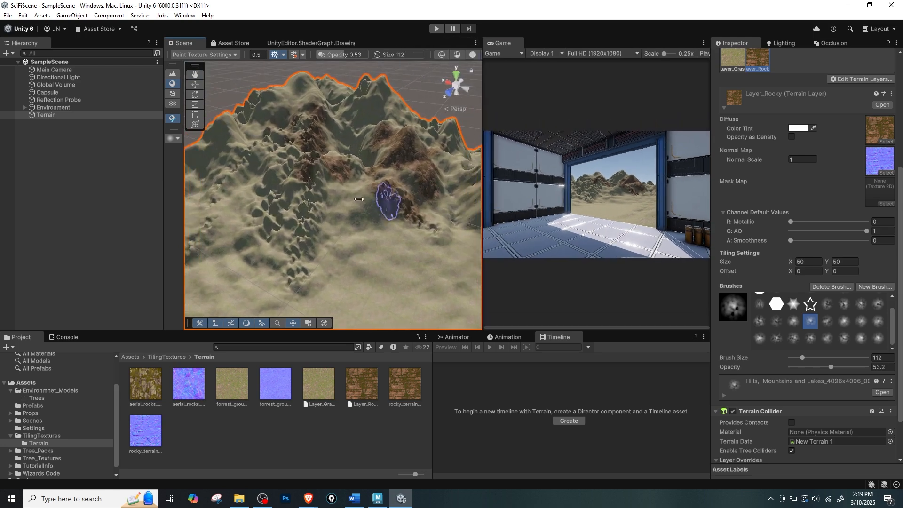
pyautogui.moveTo(304, 209)
pyautogui.mouseDown()
pyautogui.moveTo(315, 175)
pyautogui.moveTo(288, 298)
pyautogui.mouseUp()
pyautogui.moveTo(328, 244); pyautogui.dragTo(348, 209, button='middle')
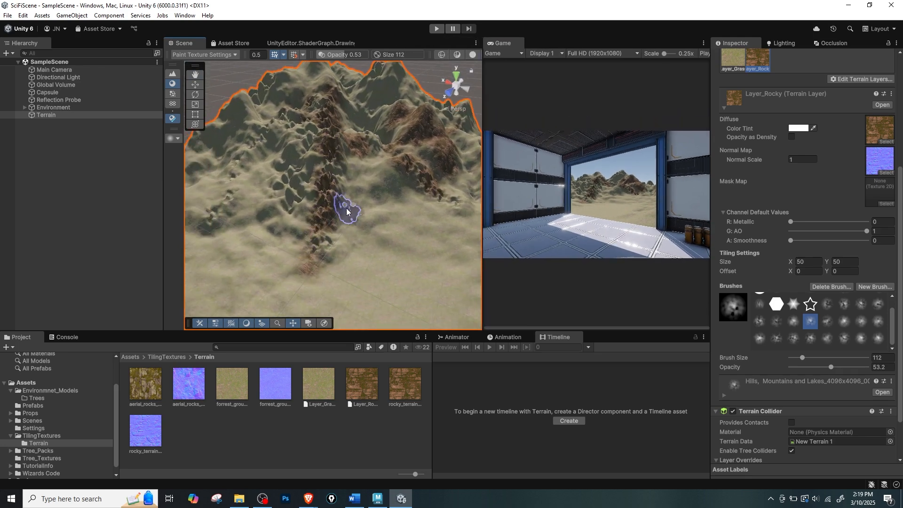
pyautogui.moveTo(298, 190)
pyautogui.mouseDown()
pyautogui.moveTo(312, 166)
pyautogui.moveTo(311, 207)
pyautogui.mouseUp()
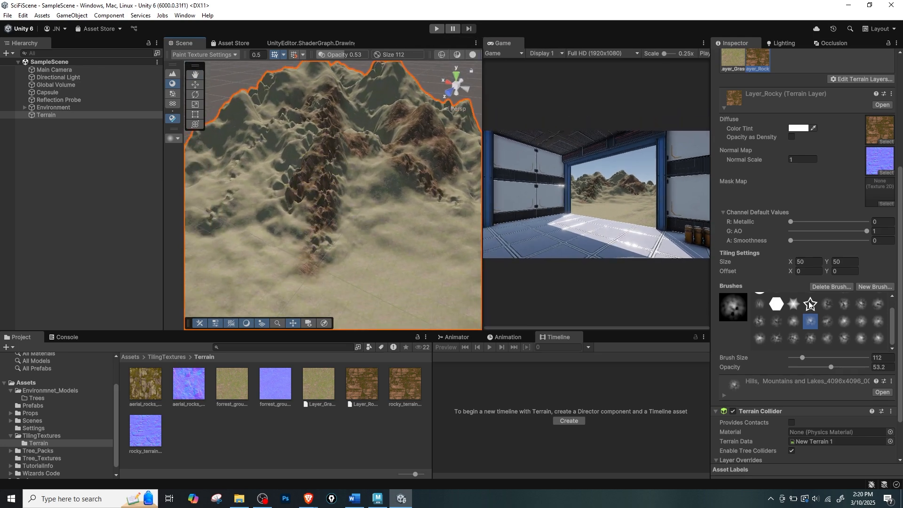
# Set the brush size to 293 and cover the broad mountain slope beside the central ridge with rock.
pyautogui.click(807, 357)
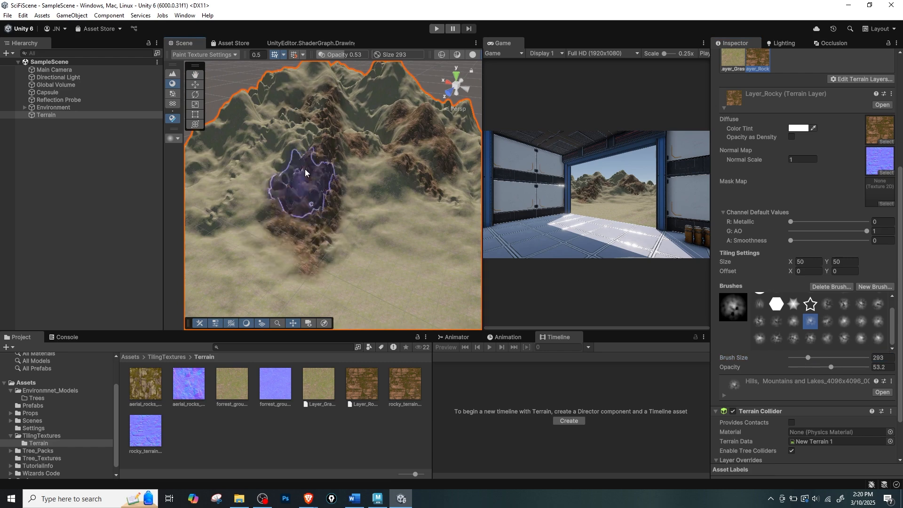
pyautogui.moveTo(305, 168); pyautogui.dragTo(281, 134)
pyautogui.moveTo(289, 121); pyautogui.dragTo(335, 136, button='middle')
pyautogui.moveTo(235, 238); pyautogui.dragTo(329, 176)
pyautogui.moveTo(329, 167); pyautogui.dragTo(400, 209, button='middle')
pyautogui.moveTo(369, 200); pyautogui.dragTo(309, 158)
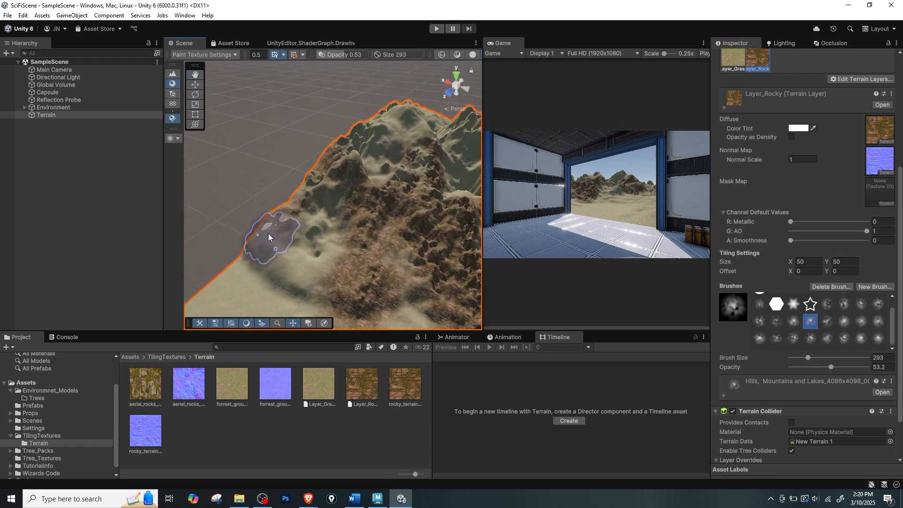
pyautogui.moveTo(417, 141); pyautogui.dragTo(320, 143, button='middle')
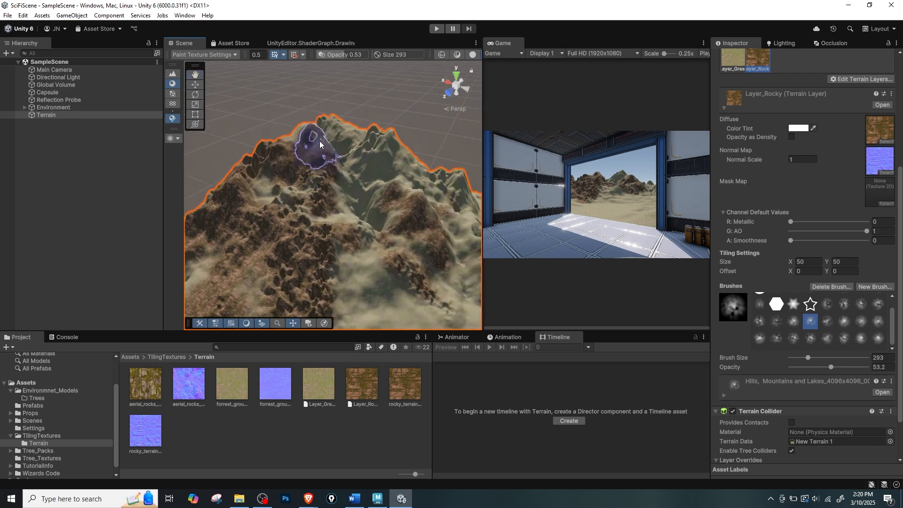
# Paint rock over the main summit and across the remaining green peaks of the mountain range.
pyautogui.moveTo(319, 141)
pyautogui.mouseDown()
pyautogui.moveTo(306, 127)
pyautogui.moveTo(411, 151)
pyautogui.mouseUp()
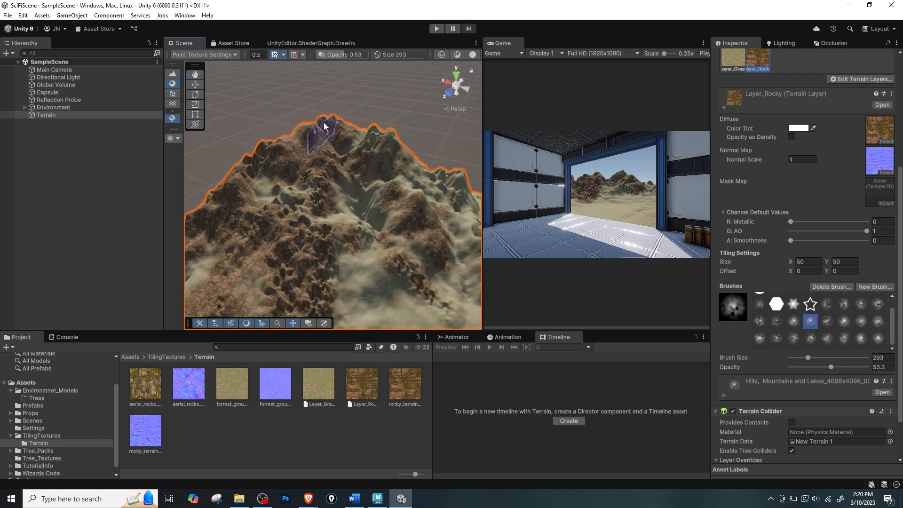
pyautogui.moveTo(324, 122)
pyautogui.mouseDown()
pyautogui.moveTo(442, 187)
pyautogui.moveTo(448, 225)
pyautogui.mouseUp()
pyautogui.moveTo(448, 225); pyautogui.dragTo(362, 159, button='middle')
pyautogui.moveTo(362, 159)
pyautogui.mouseDown()
pyautogui.moveTo(453, 157)
pyautogui.moveTo(441, 191)
pyautogui.mouseUp()
pyautogui.moveTo(441, 191); pyautogui.dragTo(324, 211, button='middle')
pyautogui.moveTo(385, 169)
pyautogui.mouseDown()
pyautogui.moveTo(420, 182)
pyautogui.moveTo(374, 207)
pyautogui.moveTo(342, 179)
pyautogui.moveTo(416, 289)
pyautogui.moveTo(395, 265)
pyautogui.mouseUp()
# Paint a rocky trail from the mountains across the plain towards the building, plus a small patch near the foothills.
pyautogui.scroll(-3, 366, 259)
pyautogui.moveTo(377, 205)
pyautogui.mouseDown()
pyautogui.moveTo(399, 204)
pyautogui.moveTo(288, 238)
pyautogui.moveTo(276, 250)
pyautogui.moveTo(298, 263)
pyautogui.mouseUp()
pyautogui.moveTo(298, 264)
pyautogui.mouseDown(button='middle')
pyautogui.moveTo(357, 229)
pyautogui.moveTo(363, 186)
pyautogui.mouseUp(button='middle')
pyautogui.moveTo(362, 185)
pyautogui.mouseDown()
pyautogui.moveTo(346, 202)
pyautogui.moveTo(338, 271)
pyautogui.moveTo(381, 236)
pyautogui.moveTo(373, 263)
pyautogui.mouseUp()
pyautogui.moveTo(373, 263); pyautogui.dragTo(384, 243, button='middle')
pyautogui.moveTo(384, 244)
pyautogui.mouseDown()
pyautogui.moveTo(365, 205)
pyautogui.moveTo(386, 283)
pyautogui.mouseUp()
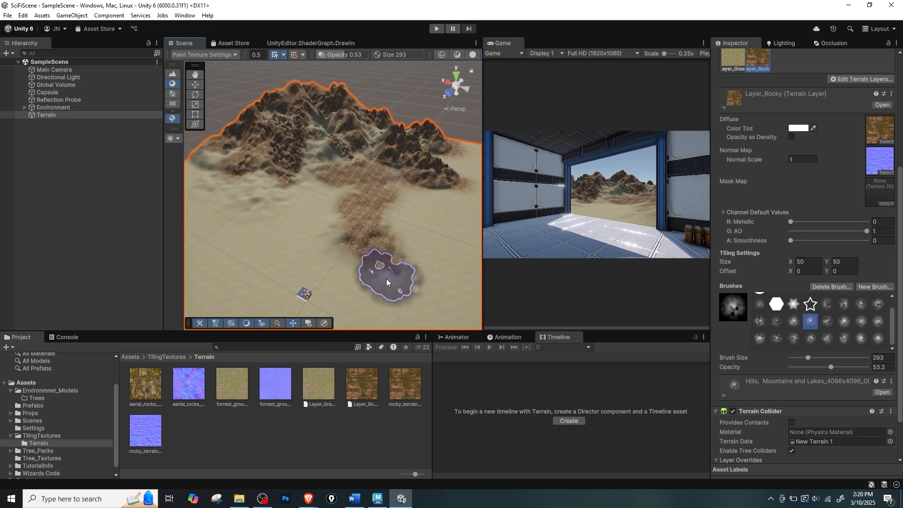
pyautogui.moveTo(274, 172)
pyautogui.mouseDown()
pyautogui.moveTo(255, 175)
pyautogui.moveTo(254, 198)
pyautogui.mouseUp()
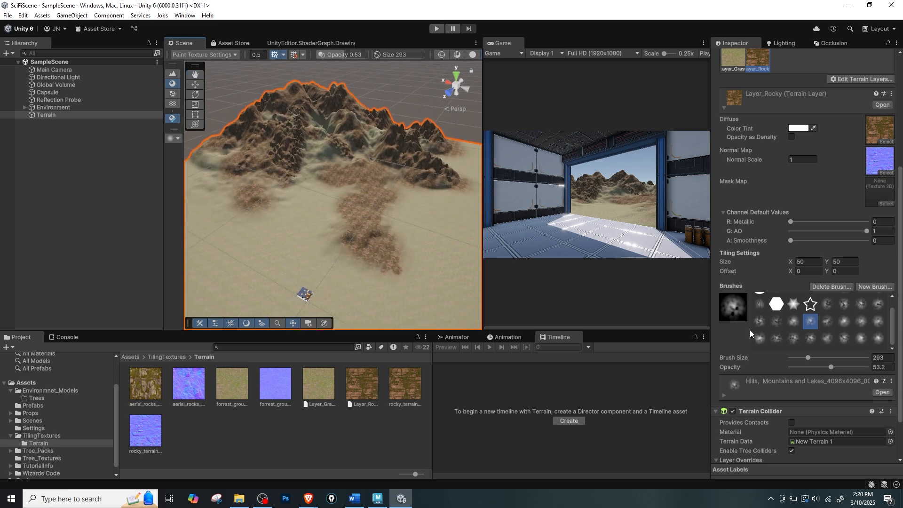
# Switch to Layer_Grass, blend some grass over the rocky trail on the plain and lower the brush opacity to 8.8.
pyautogui.scroll(4, 796, 146)
pyautogui.click(742, 157)
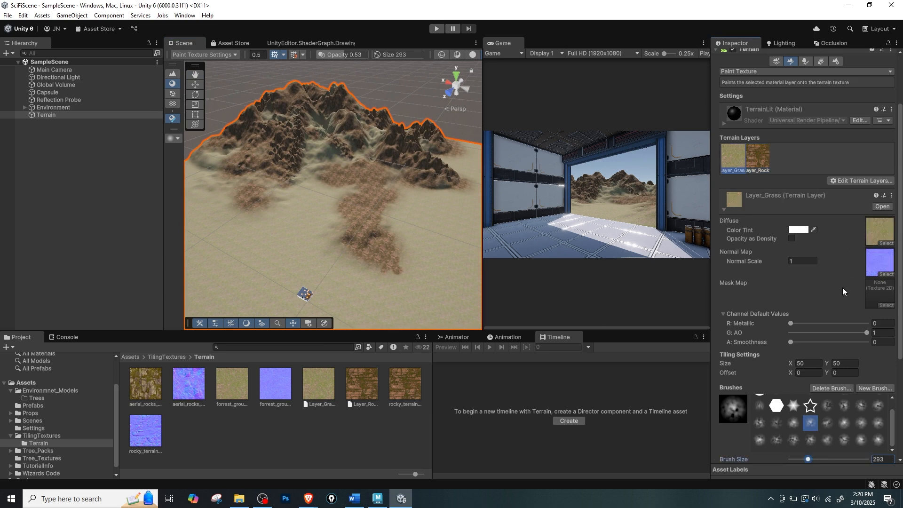
pyautogui.scroll(-3, 842, 287)
pyautogui.moveTo(836, 391); pyautogui.dragTo(818, 392)
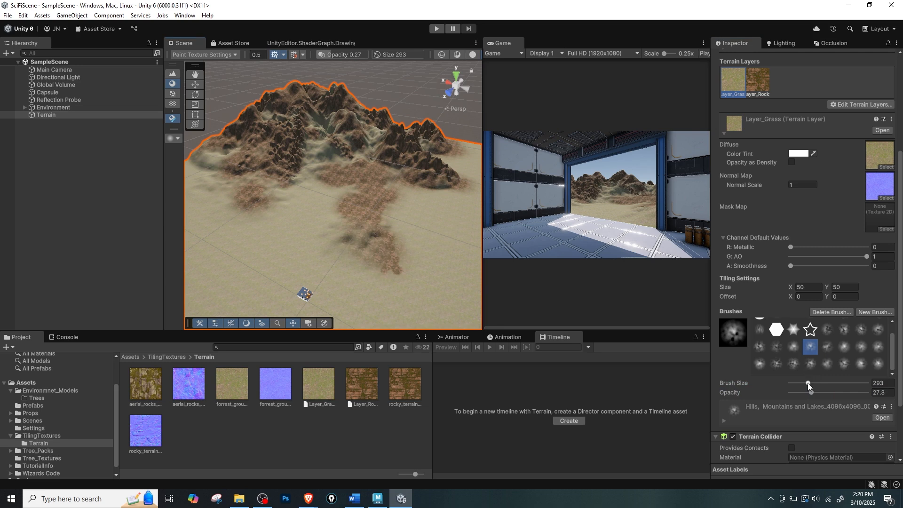
pyautogui.moveTo(812, 392); pyautogui.dragTo(798, 393)
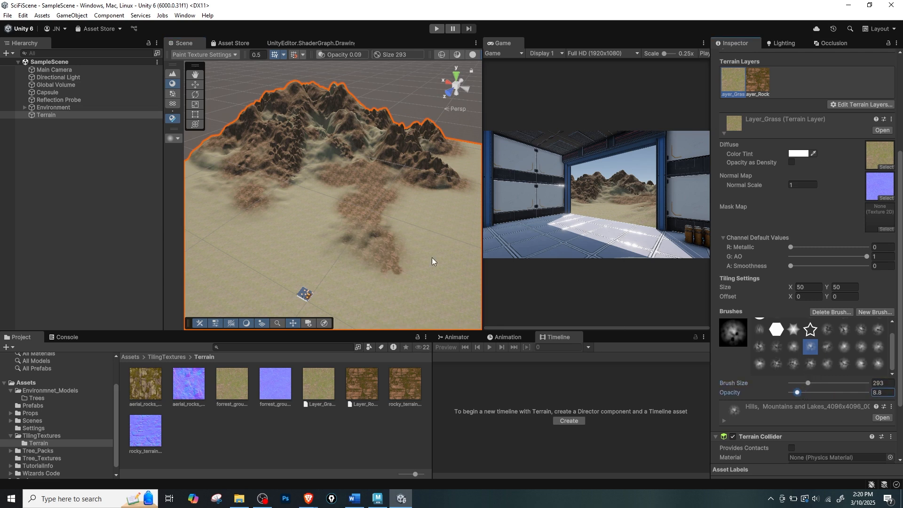
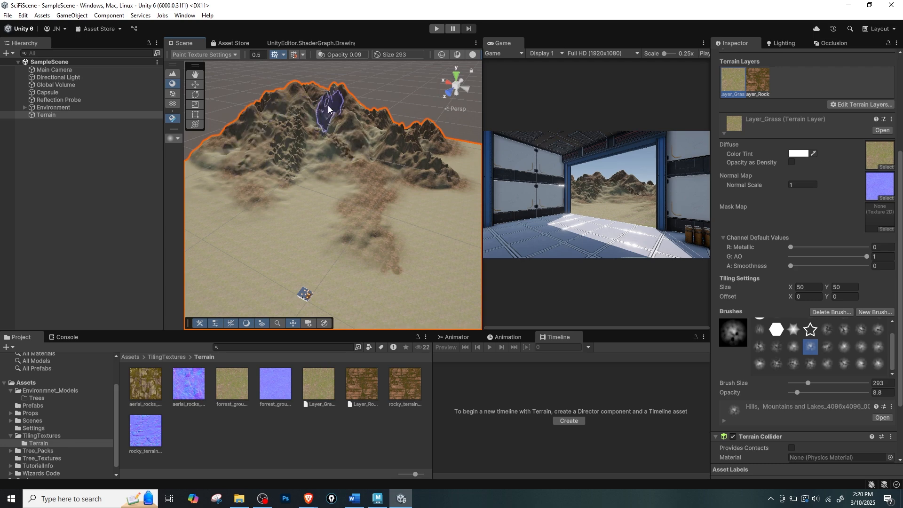
# Check the painted mountains through the doorway in the enlarged Game view and the whole terrain in the enlarged Scene view.
pyautogui.hotkey('shift', 'space')
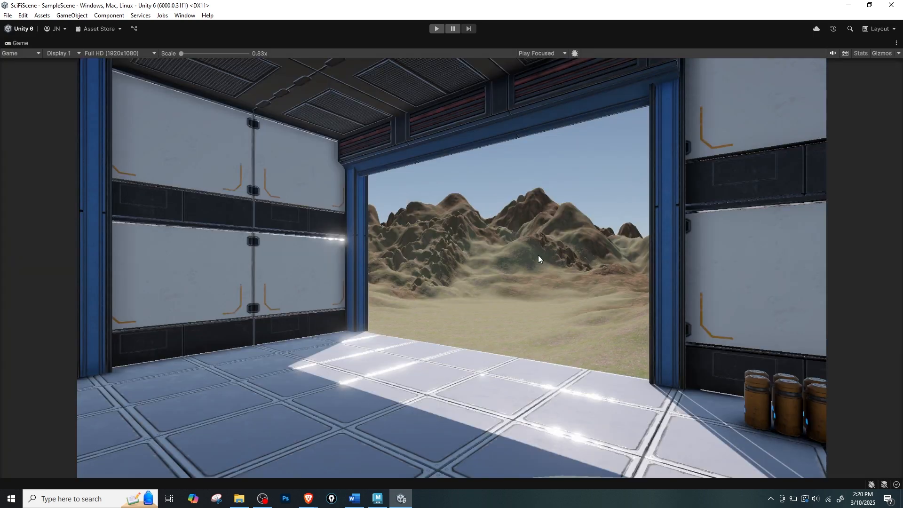
pyautogui.hotkey('shift', 'space')
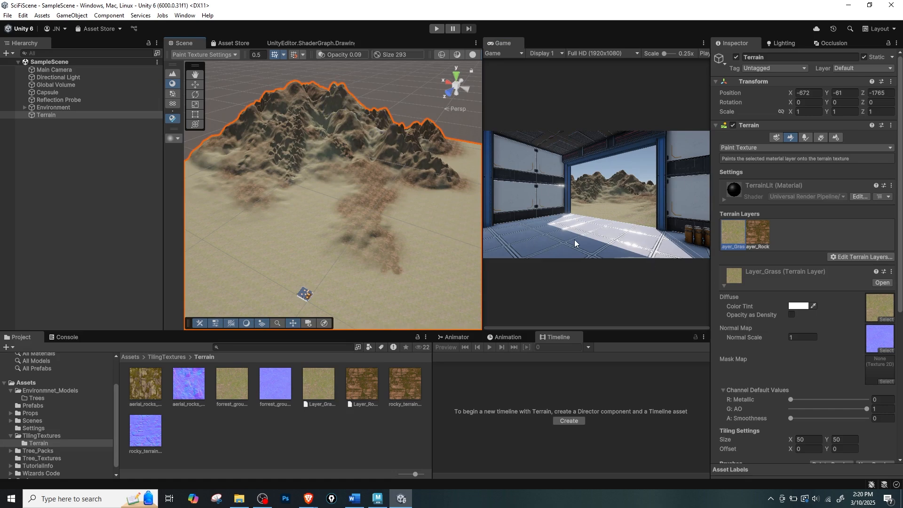
pyautogui.hotkey('shift', 'space')
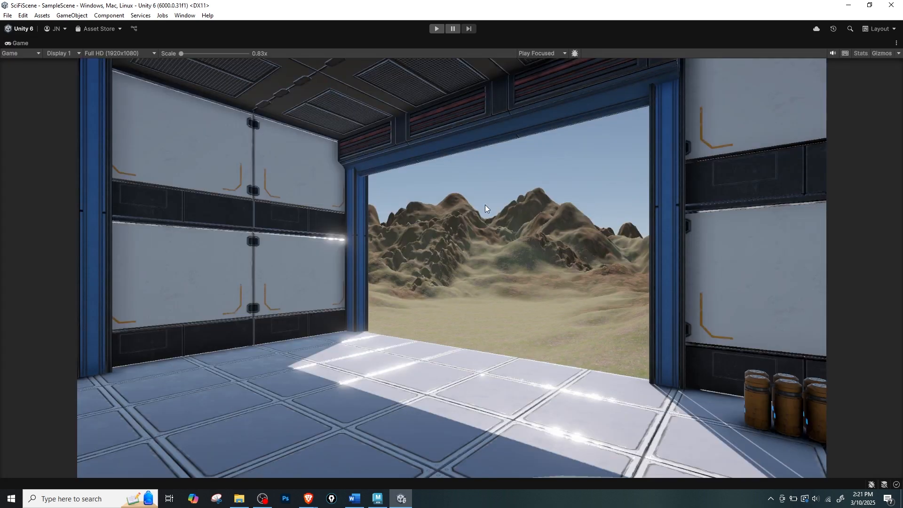
pyautogui.hotkey('shift', 'space')
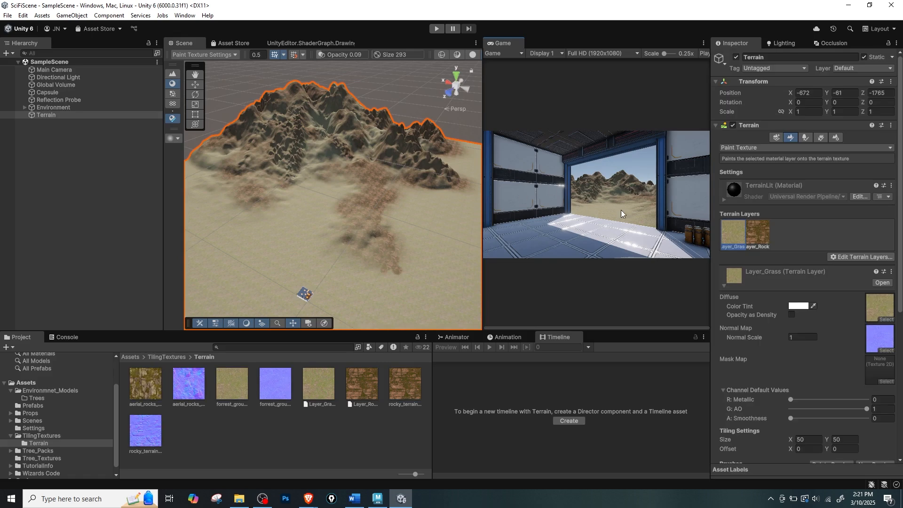
pyautogui.hotkey('shift', 'space')
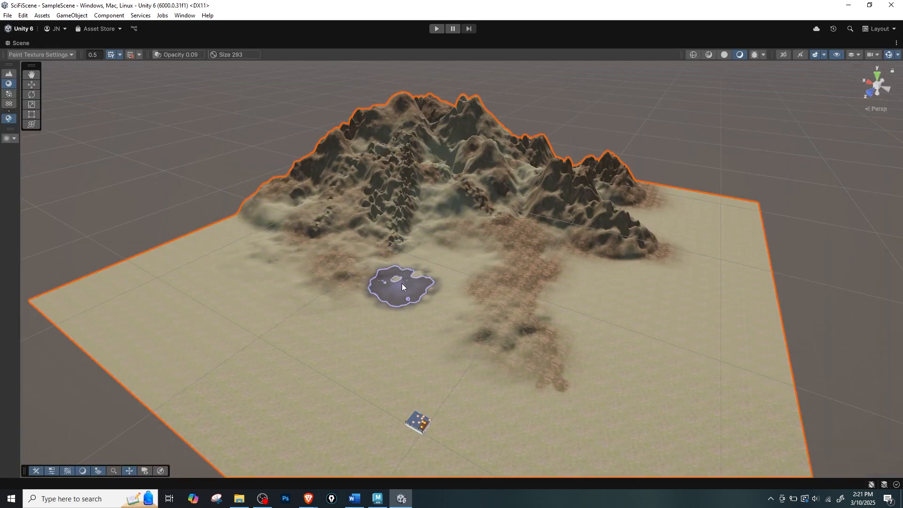
pyautogui.hotkey('shift', 'space')
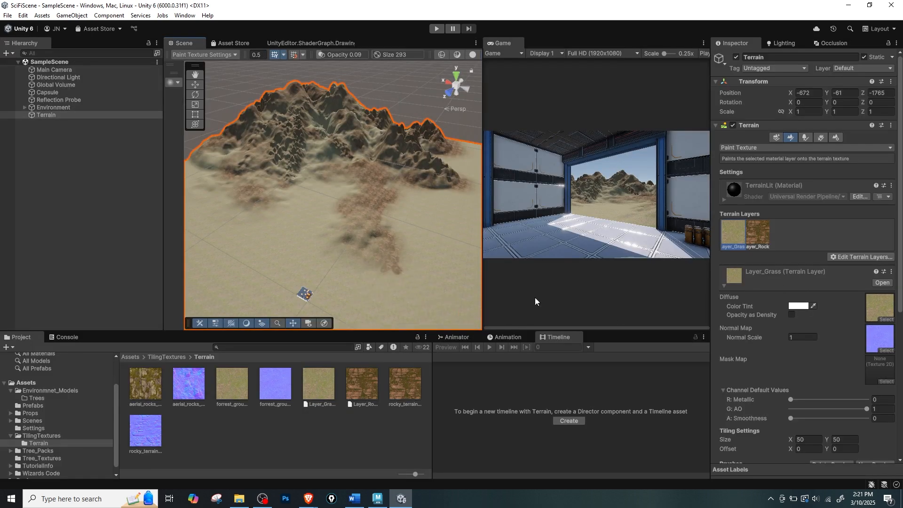
# Create a new terrain layer from the aerial_rocks_02_diff_4k texture.
pyautogui.click(868, 256)
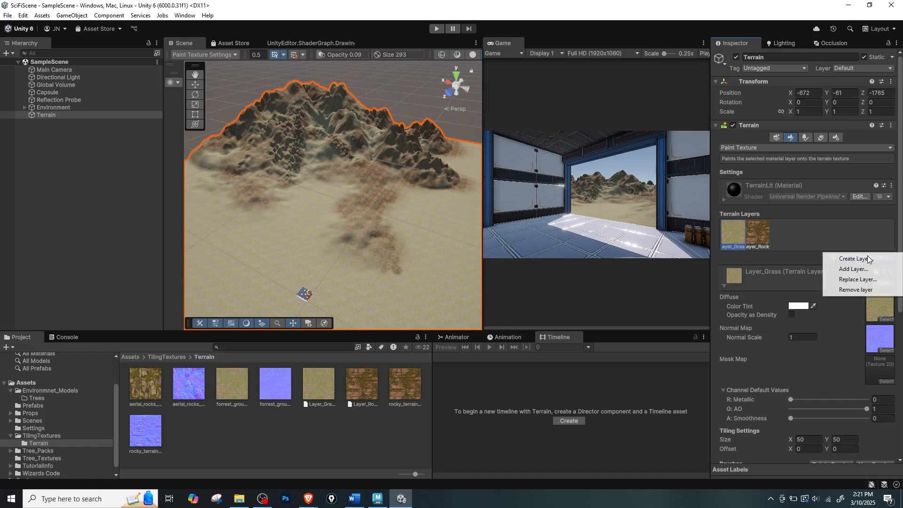
pyautogui.click(868, 260)
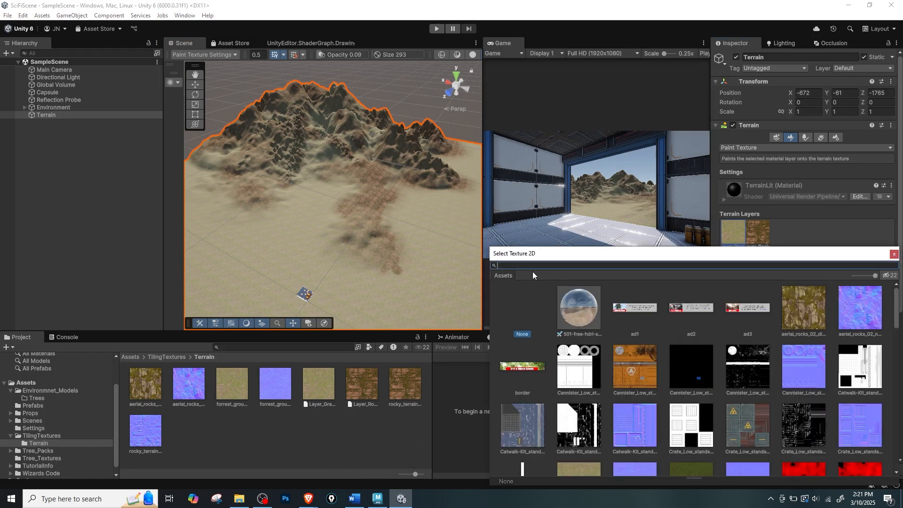
pyautogui.click(799, 323)
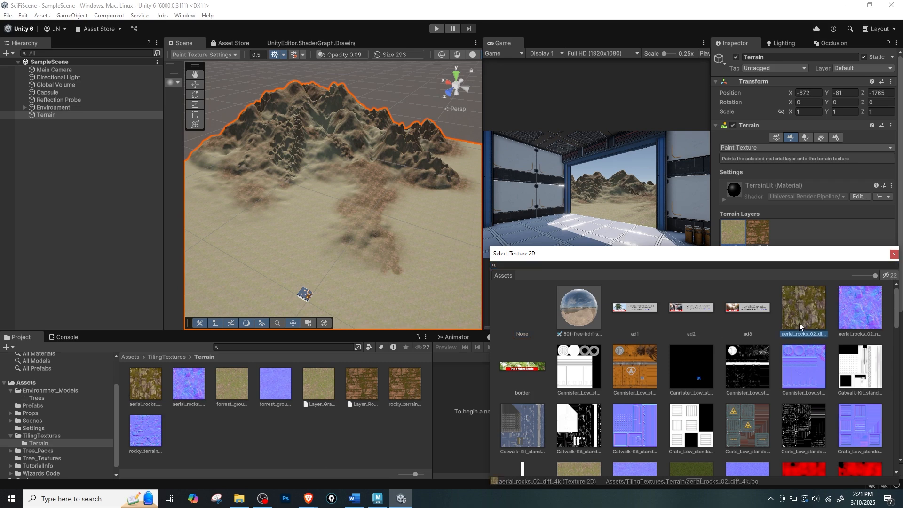
pyautogui.doubleClick(812, 322)
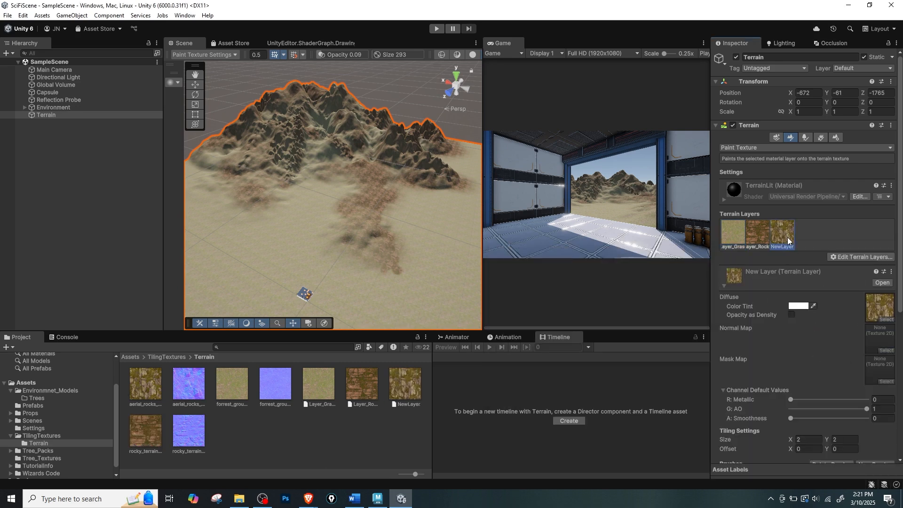
# Rename the NewLayer terrain layer asset as Layer_AerialRock.
pyautogui.click(323, 401)
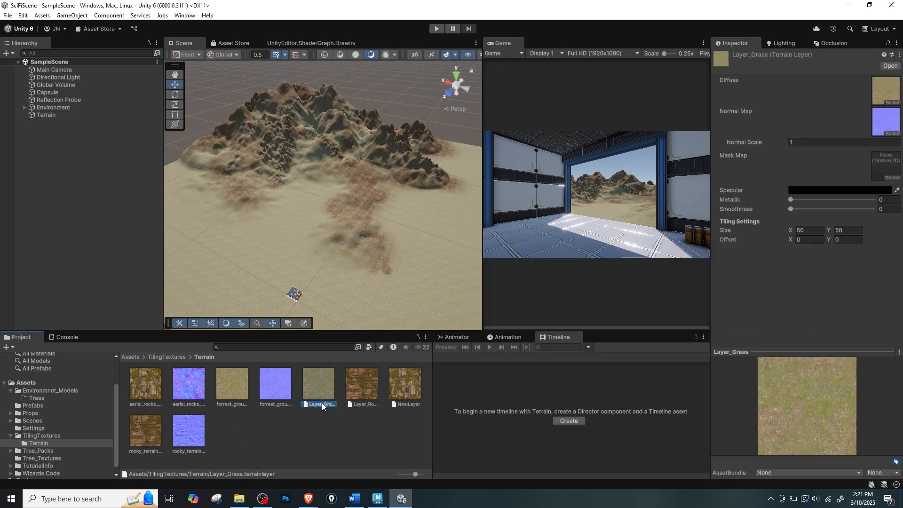
pyautogui.click(407, 403)
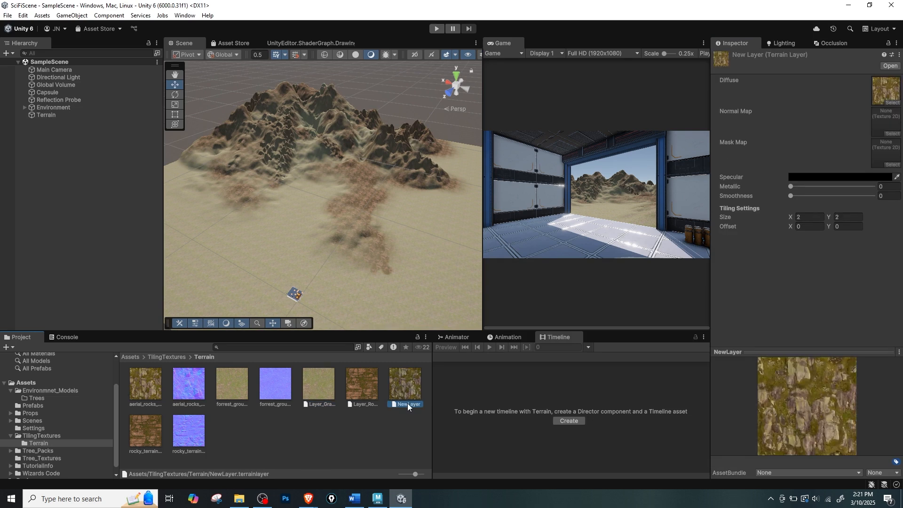
pyautogui.click(407, 402)
pyautogui.write('La')
pyautogui.press('Return')
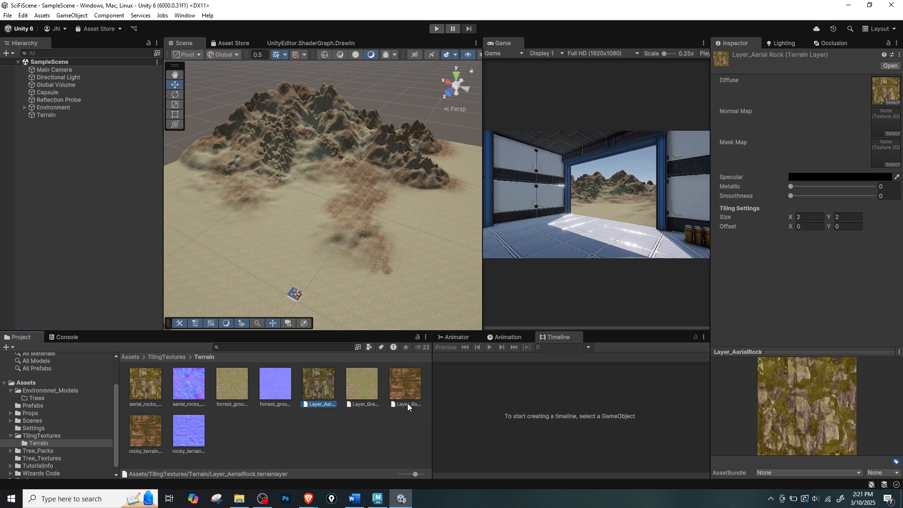
# Assign the aerial_rocks normal map to the terrain's Layer_AerialRock and set its tiling size to 50 by 50.
pyautogui.click(47, 115)
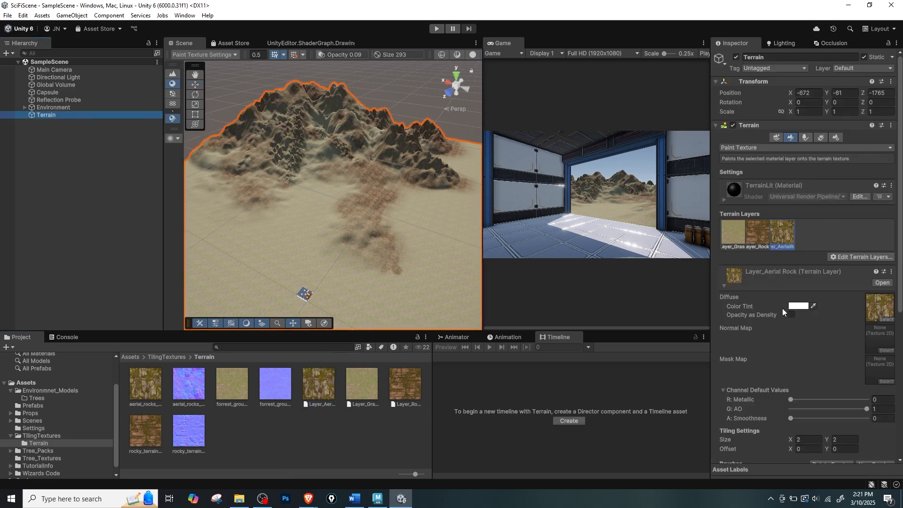
pyautogui.scroll(-3, 794, 301)
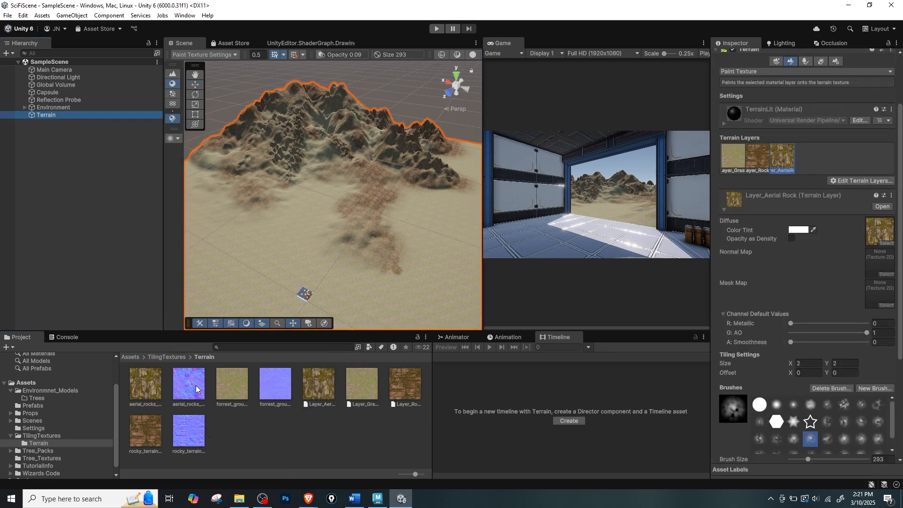
pyautogui.moveTo(197, 389); pyautogui.dragTo(881, 259)
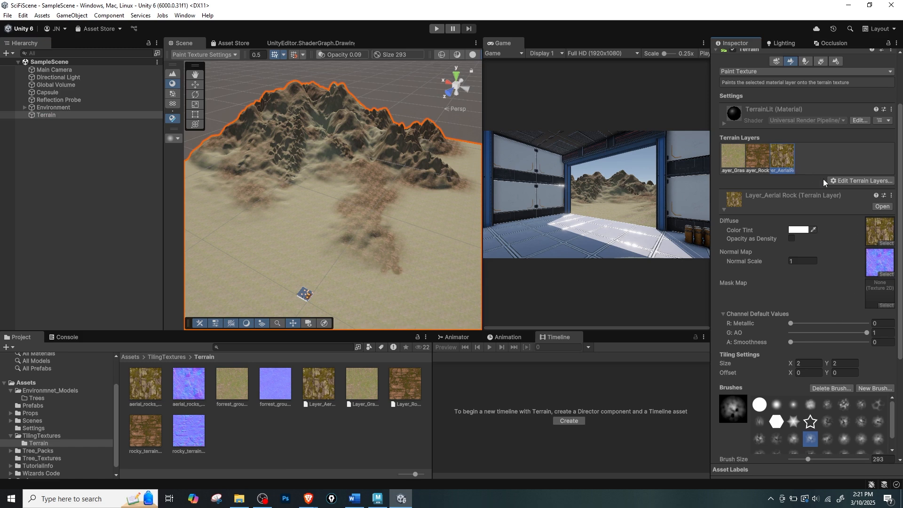
pyautogui.scroll(-2, 825, 344)
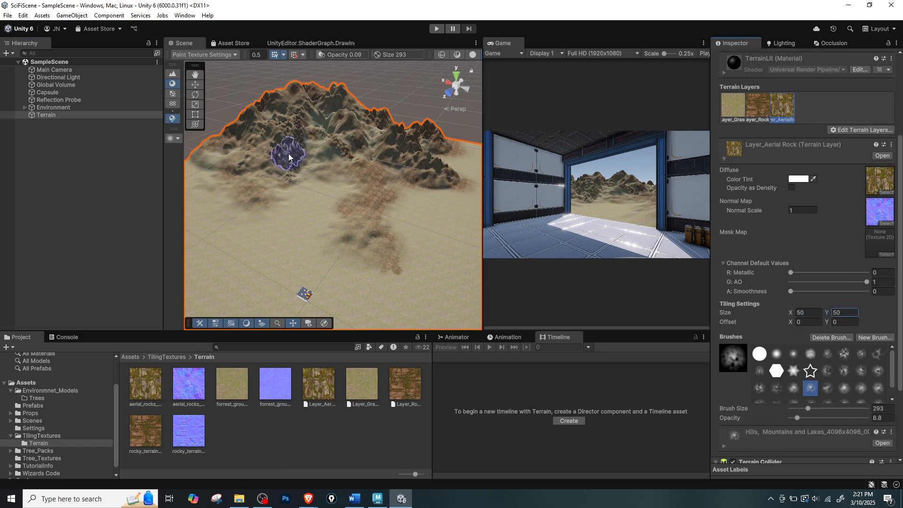
# Set the terrain brush size to 145 and its opacity to 16.8 for painting with Layer_AerialRock.
pyautogui.moveTo(288, 154); pyautogui.dragTo(304, 169, button='middle')
pyautogui.scroll(1, 307, 167)
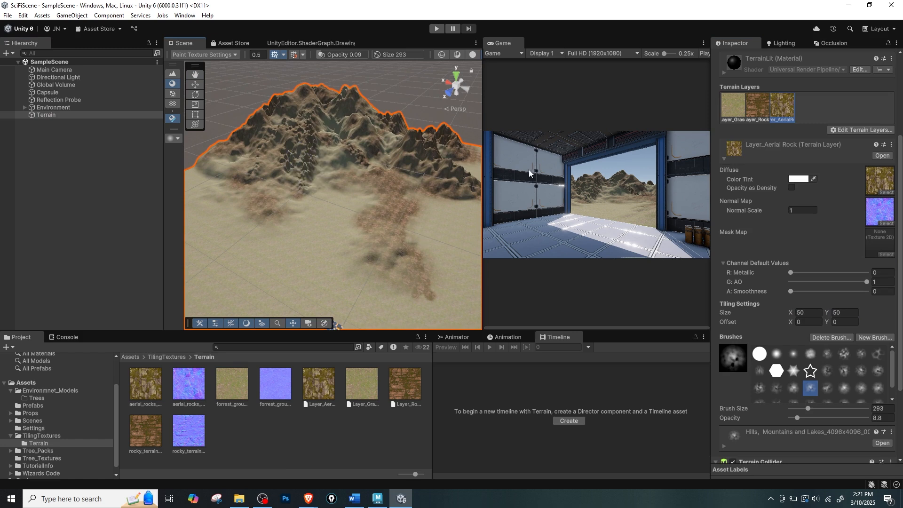
pyautogui.click(262, 498)
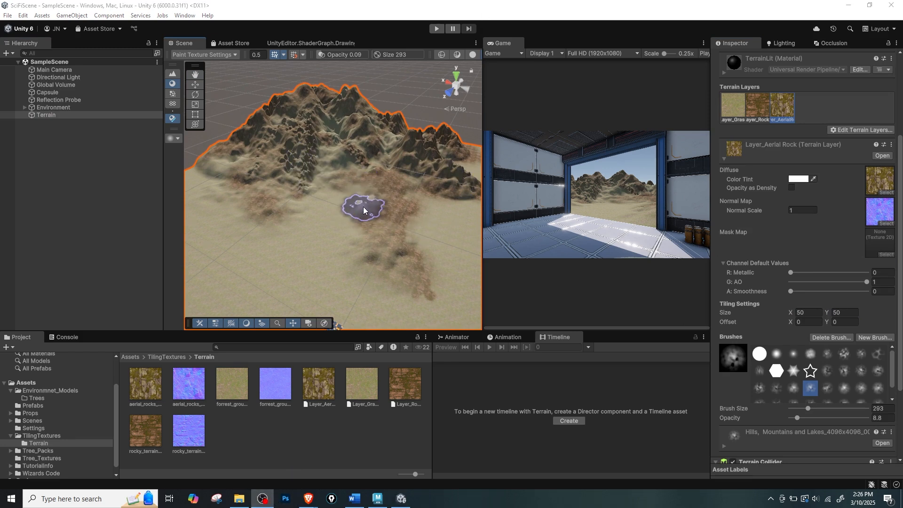
pyautogui.scroll(2, 329, 213)
pyautogui.scroll(3, 310, 198)
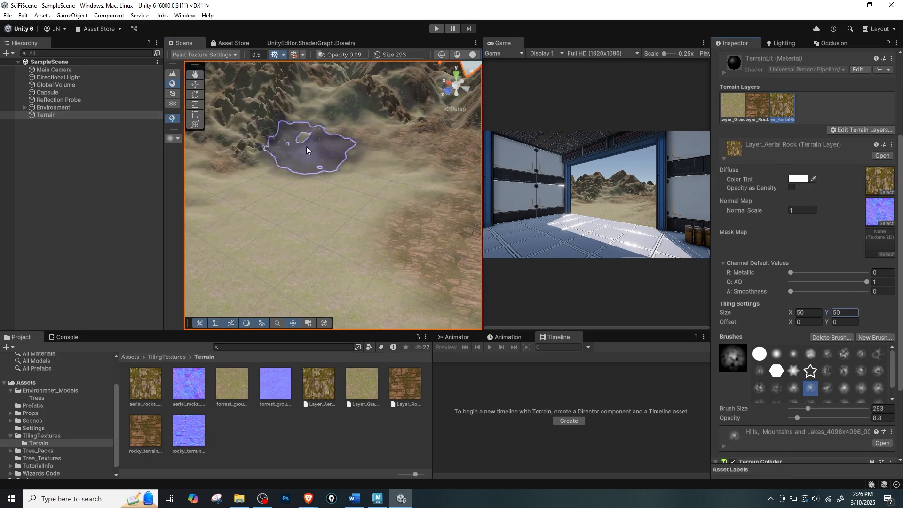
pyautogui.moveTo(306, 147); pyautogui.dragTo(376, 218, button='middle')
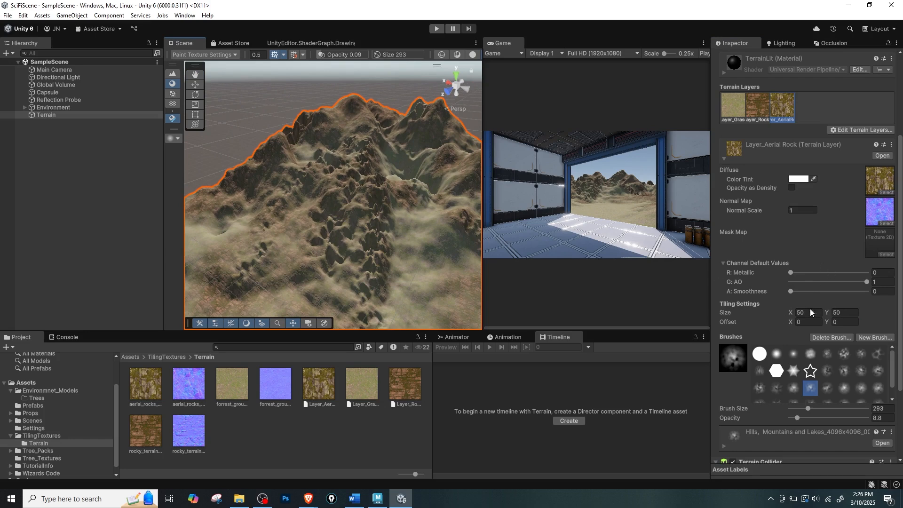
pyautogui.scroll(-1, 806, 277)
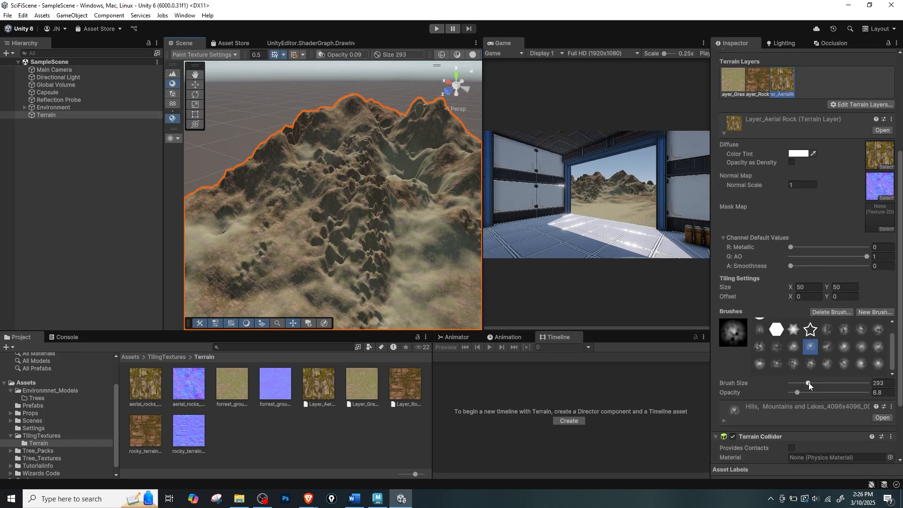
pyautogui.moveTo(809, 382); pyautogui.dragTo(804, 394)
# Paint aerial rock over the lower slopes and around the foot of the mountain's central rugged ridge.
pyautogui.moveTo(397, 229); pyautogui.dragTo(332, 202, button='middle')
pyautogui.scroll(5, 320, 189)
pyautogui.moveTo(317, 186)
pyautogui.mouseDown()
pyautogui.moveTo(314, 227)
pyautogui.moveTo(354, 244)
pyautogui.mouseUp()
pyautogui.moveTo(368, 203)
pyautogui.keyDown('alt'); pyautogui.mouseDown()
pyautogui.moveTo(262, 201)
pyautogui.moveTo(287, 195)
pyautogui.mouseUp(); pyautogui.keyUp('alt')
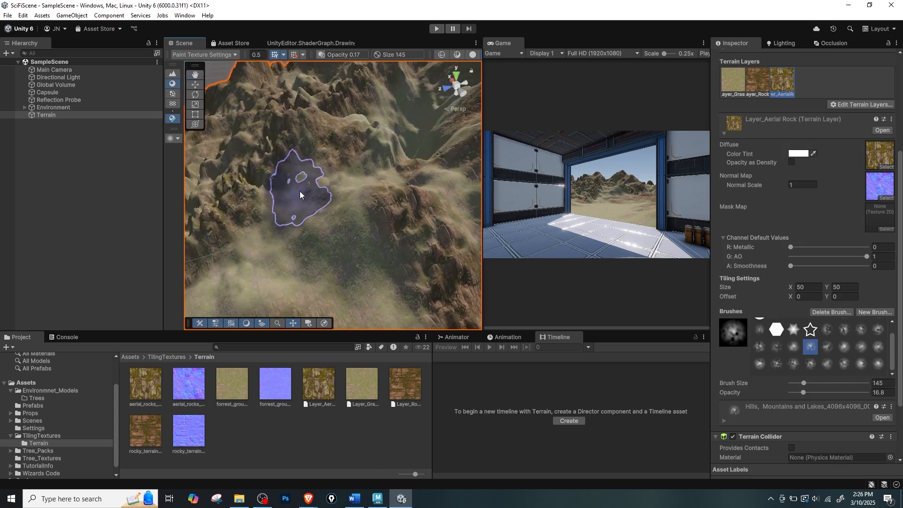
pyautogui.moveTo(314, 241); pyautogui.dragTo(363, 184, button='middle')
pyautogui.moveTo(351, 142)
pyautogui.mouseDown()
pyautogui.moveTo(334, 194)
pyautogui.moveTo(289, 236)
pyautogui.mouseUp()
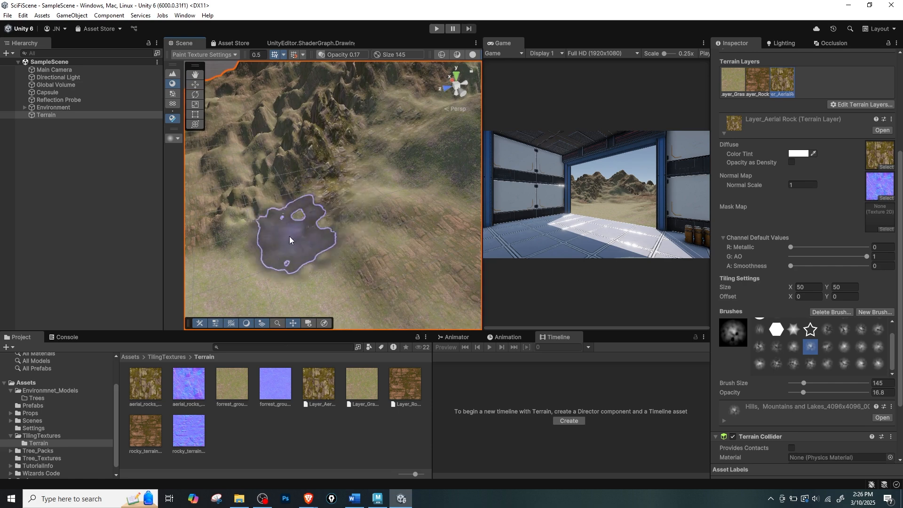
pyautogui.moveTo(305, 265); pyautogui.dragTo(359, 212, button='middle')
pyautogui.moveTo(352, 203)
pyautogui.mouseDown()
pyautogui.moveTo(297, 192)
pyautogui.moveTo(246, 240)
pyautogui.mouseUp()
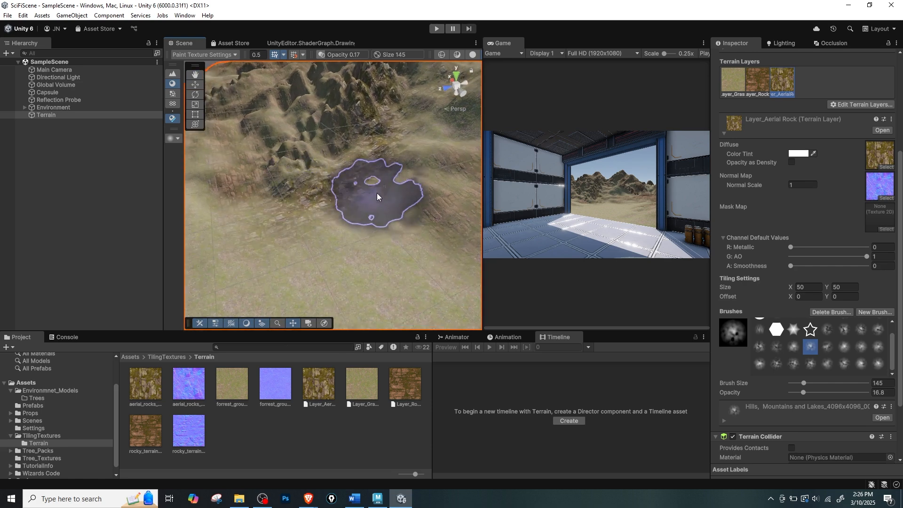
pyautogui.scroll(-4, 356, 247)
pyautogui.keyDown('alt'); pyautogui.moveTo(375, 228); pyautogui.dragTo(407, 210); pyautogui.keyUp('alt')
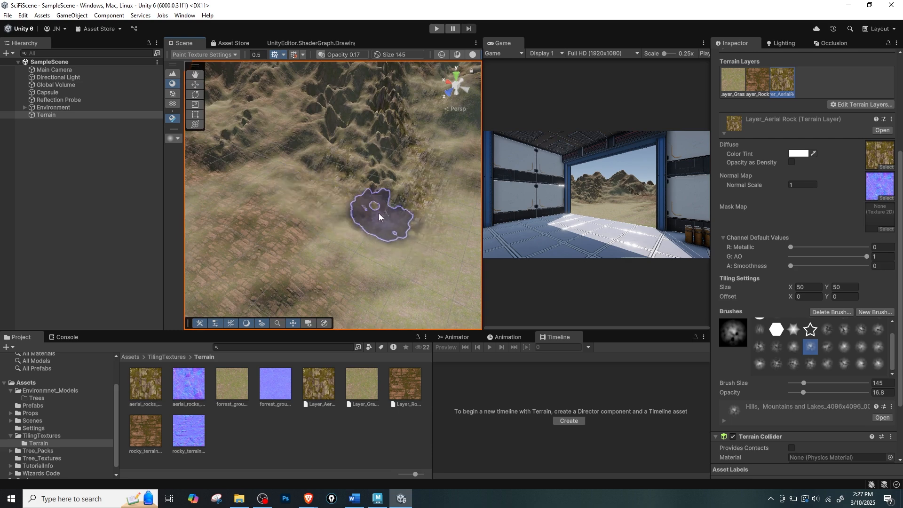
# Blend patches of aerial rock into the reddish rocky trail below the mountains.
pyautogui.moveTo(379, 213); pyautogui.dragTo(309, 201, button='middle')
pyautogui.moveTo(431, 185); pyautogui.dragTo(346, 190, button='middle')
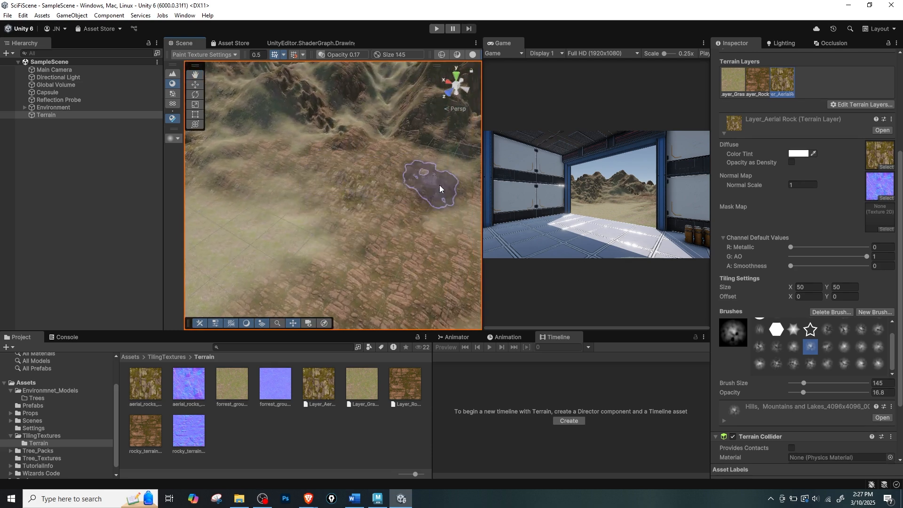
pyautogui.moveTo(440, 185)
pyautogui.mouseDown(button='middle')
pyautogui.moveTo(393, 218)
pyautogui.moveTo(382, 151)
pyautogui.mouseUp(button='middle')
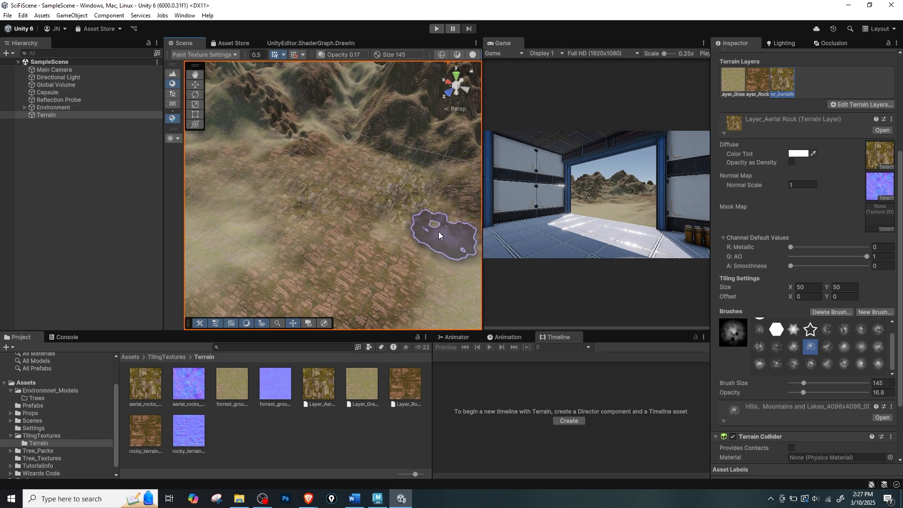
pyautogui.moveTo(438, 231); pyautogui.dragTo(416, 224, button='middle')
pyautogui.moveTo(362, 267)
pyautogui.mouseDown(button='middle')
pyautogui.moveTo(384, 238)
pyautogui.moveTo(376, 237)
pyautogui.mouseUp(button='middle')
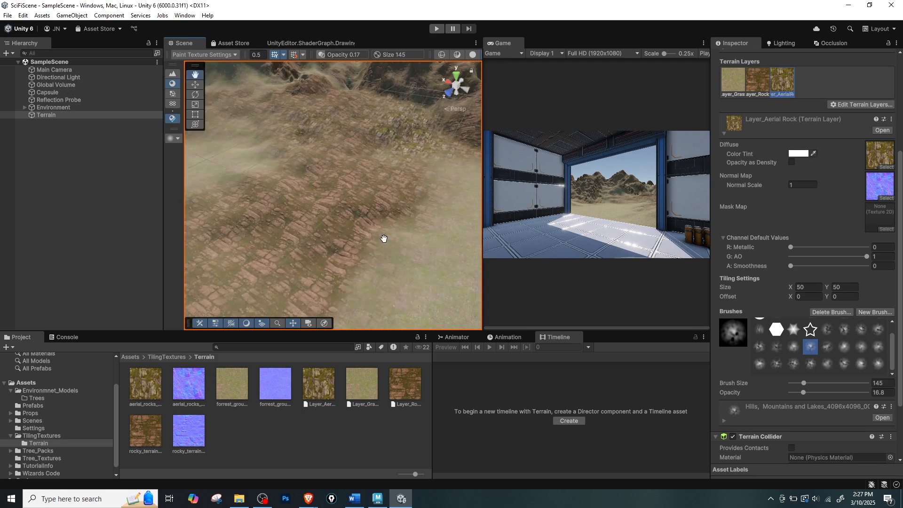
pyautogui.moveTo(292, 209); pyautogui.dragTo(333, 194, button='middle')
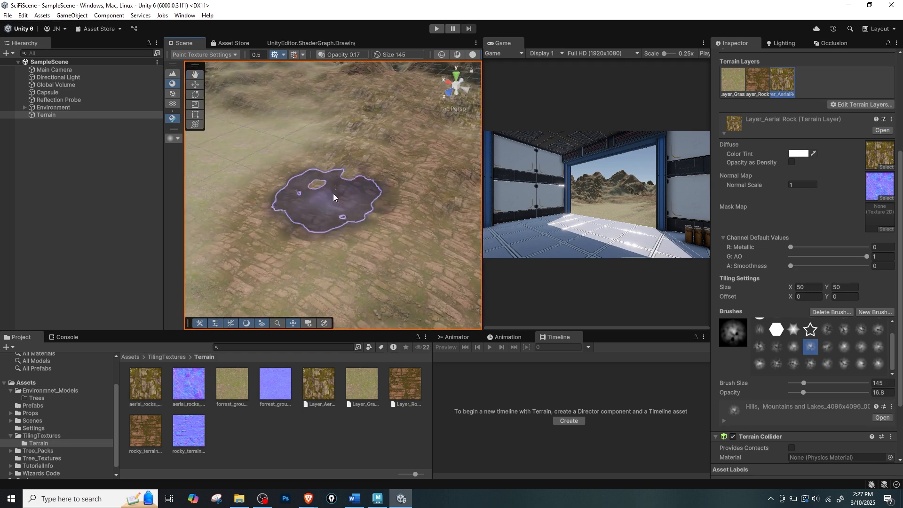
pyautogui.moveTo(333, 194); pyautogui.dragTo(302, 186)
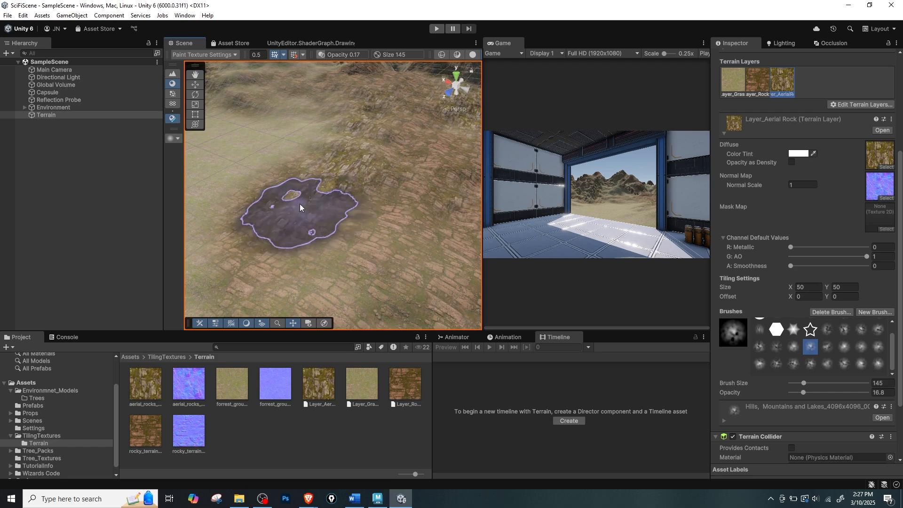
# Paint patches of aerial rock on the grassy plain and along the foothills between the existing rocky areas.
pyautogui.scroll(-5, 300, 198)
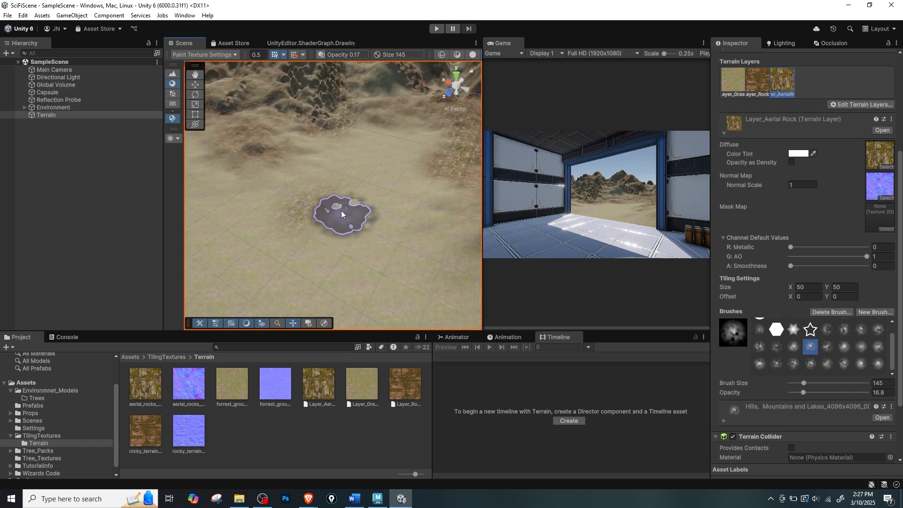
pyautogui.moveTo(310, 233); pyautogui.dragTo(342, 210, button='middle')
pyautogui.scroll(-4, 337, 207)
pyautogui.keyDown('alt'); pyautogui.moveTo(359, 192); pyautogui.dragTo(328, 175); pyautogui.keyUp('alt')
pyautogui.moveTo(328, 175)
pyautogui.keyDown('alt'); pyautogui.mouseDown(button='right')
pyautogui.moveTo(393, 186)
pyautogui.moveTo(325, 136)
pyautogui.mouseUp(button='right'); pyautogui.keyUp('alt')
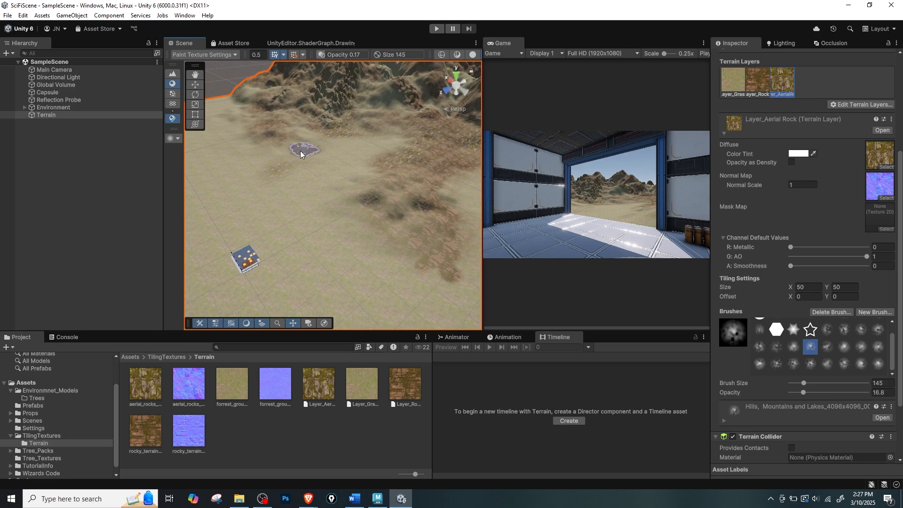
pyautogui.scroll(3, 299, 176)
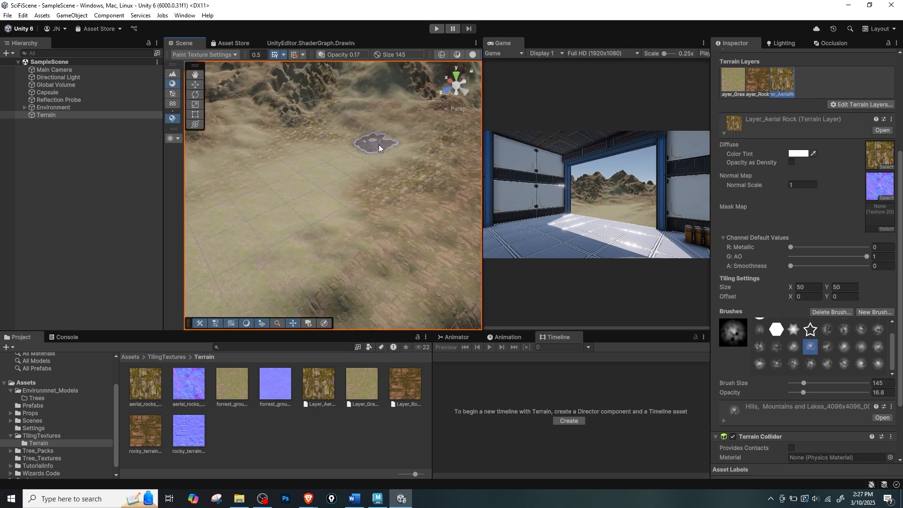
pyautogui.moveTo(301, 284); pyautogui.dragTo(344, 252, button='middle')
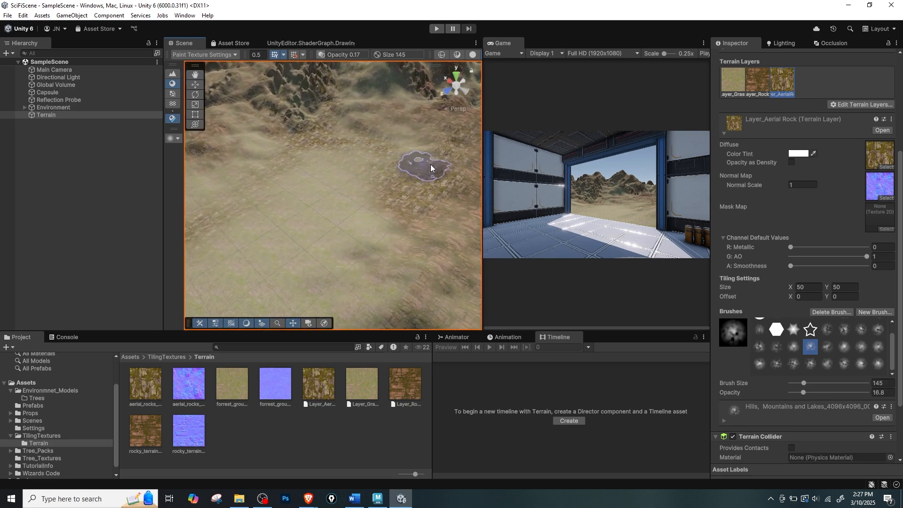
pyautogui.moveTo(388, 137); pyautogui.dragTo(376, 238, button='middle')
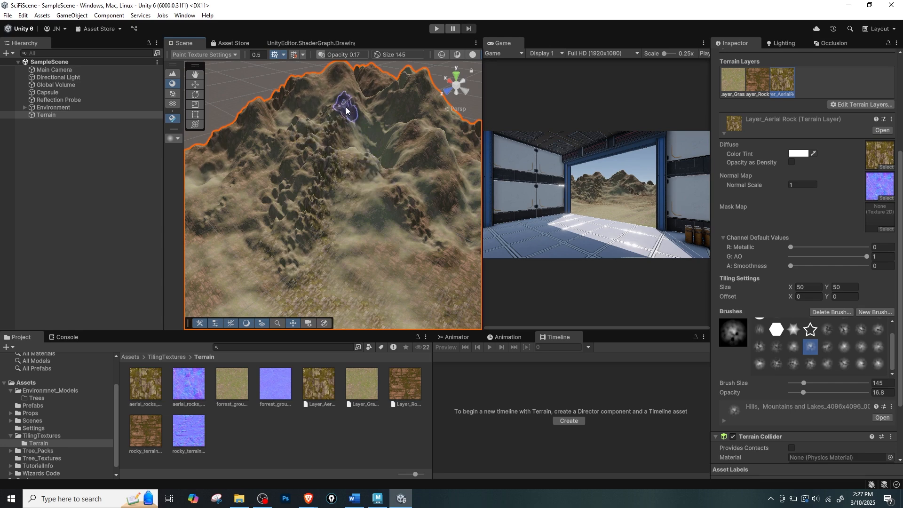
# Paint more aerial rock over the foothills and lower ground in front of the mountains, and check the doorway view enlarged.
pyautogui.scroll(-2, 371, 115)
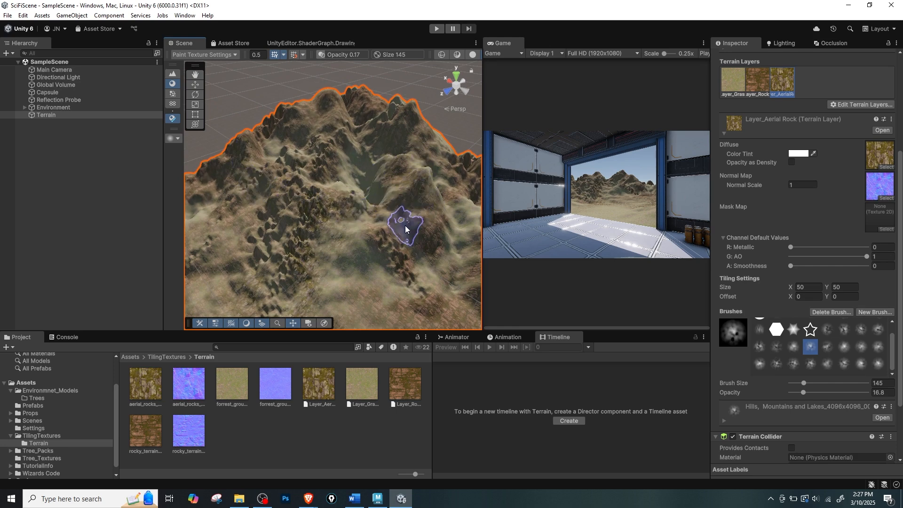
pyautogui.moveTo(403, 271)
pyautogui.keyDown('alt'); pyautogui.mouseDown()
pyautogui.moveTo(399, 208)
pyautogui.moveTo(369, 185)
pyautogui.mouseUp(); pyautogui.keyUp('alt')
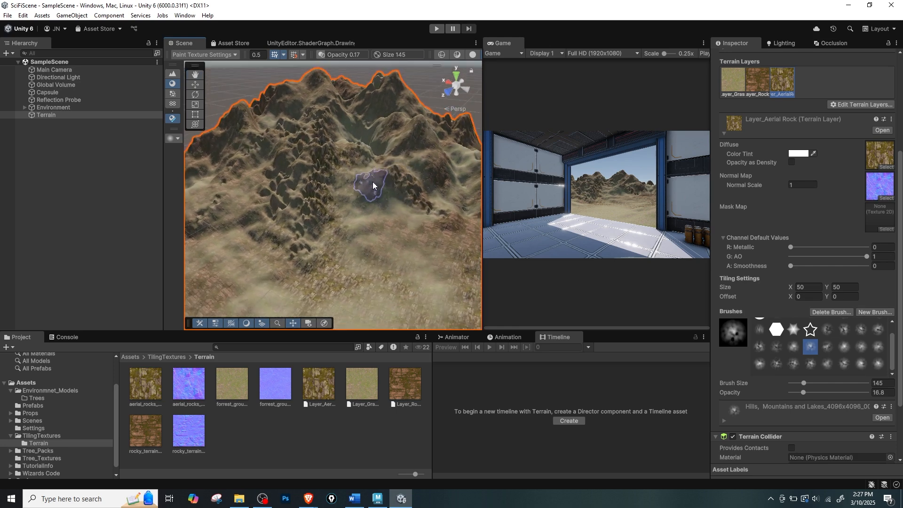
pyautogui.moveTo(331, 270)
pyautogui.keyDown('alt'); pyautogui.mouseDown()
pyautogui.moveTo(363, 202)
pyautogui.moveTo(312, 225)
pyautogui.mouseUp(); pyautogui.keyUp('alt')
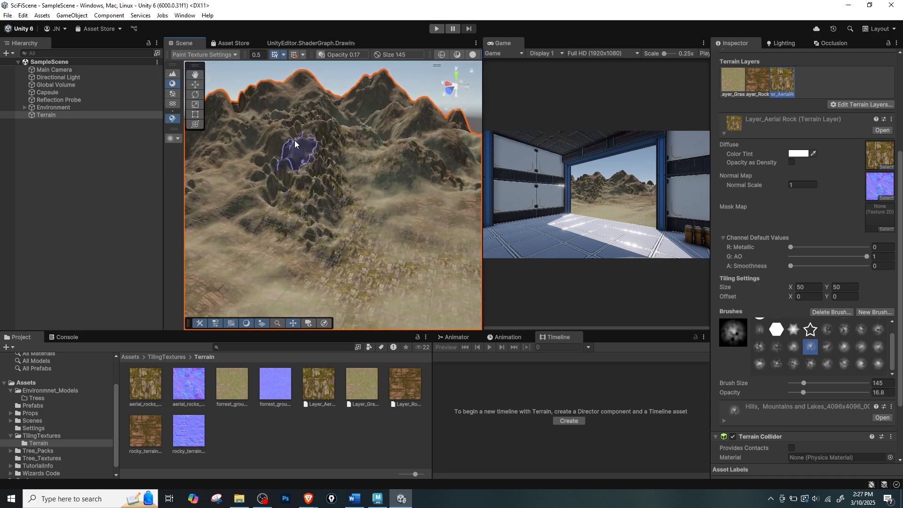
pyautogui.moveTo(303, 181)
pyautogui.keyDown('alt'); pyautogui.mouseDown()
pyautogui.moveTo(329, 215)
pyautogui.moveTo(339, 157)
pyautogui.moveTo(413, 202)
pyautogui.moveTo(301, 212)
pyautogui.mouseUp(); pyautogui.keyUp('alt')
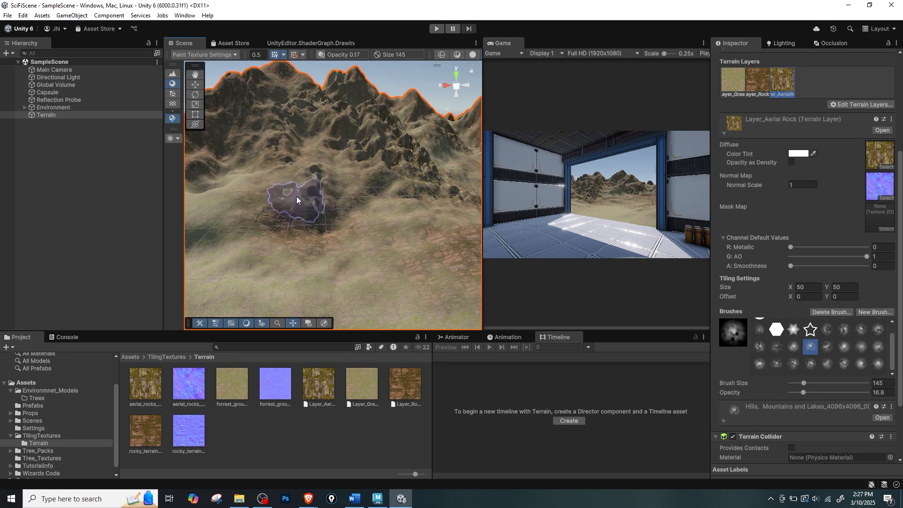
pyautogui.moveTo(401, 246)
pyautogui.keyDown('alt'); pyautogui.mouseDown()
pyautogui.moveTo(313, 250)
pyautogui.moveTo(361, 246)
pyautogui.moveTo(362, 215)
pyautogui.mouseUp(); pyautogui.keyUp('alt')
pyautogui.hotkey('shift', 'space')
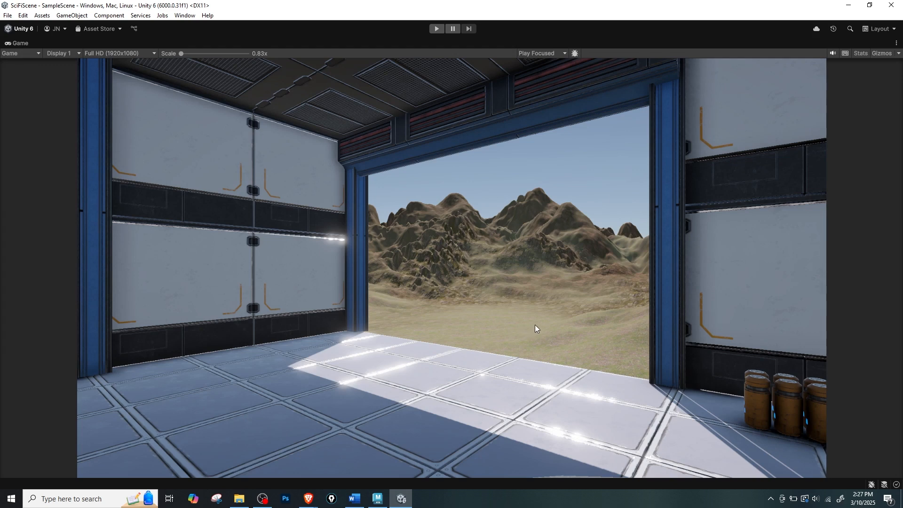
pyautogui.hotkey('shift', 'space')
# Paint aerial rock onto the low mound in the grassy foreground and inspect the result in the enlarged doorway view.
pyautogui.scroll(-5, 405, 194)
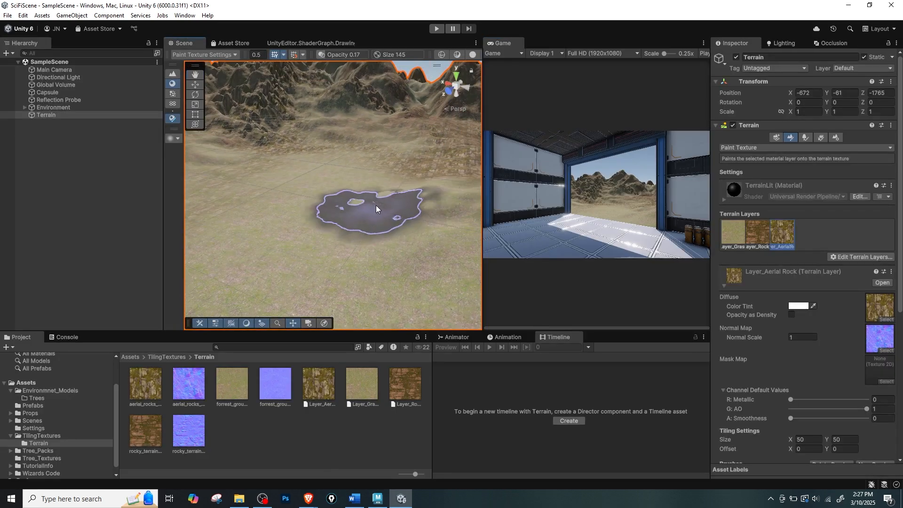
pyautogui.moveTo(389, 250); pyautogui.dragTo(357, 227, button='middle')
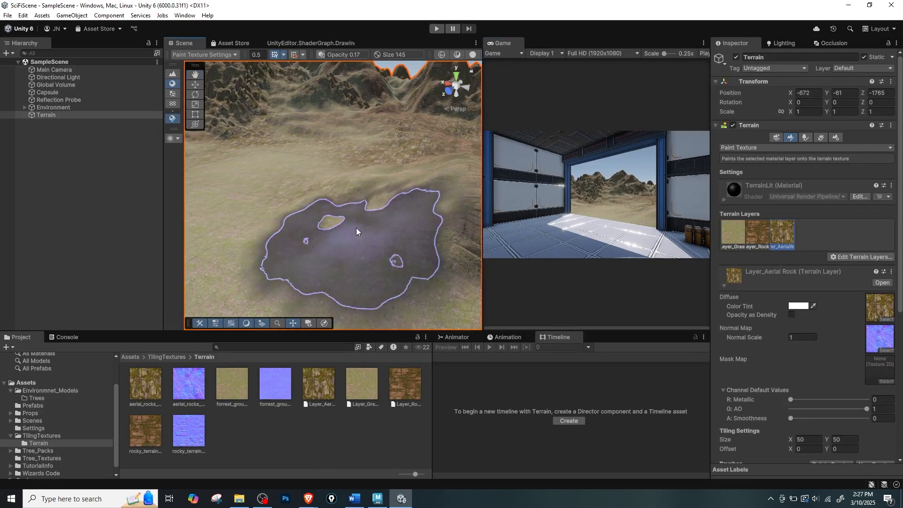
pyautogui.click(394, 179)
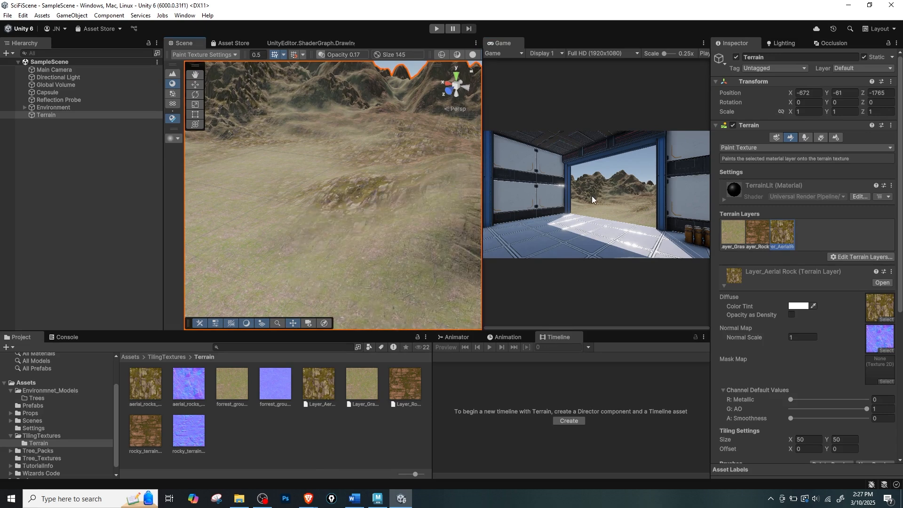
pyautogui.hotkey('shift', 'space')
pyautogui.hotkey('shift', 'space')
pyautogui.scroll(-5, 785, 356)
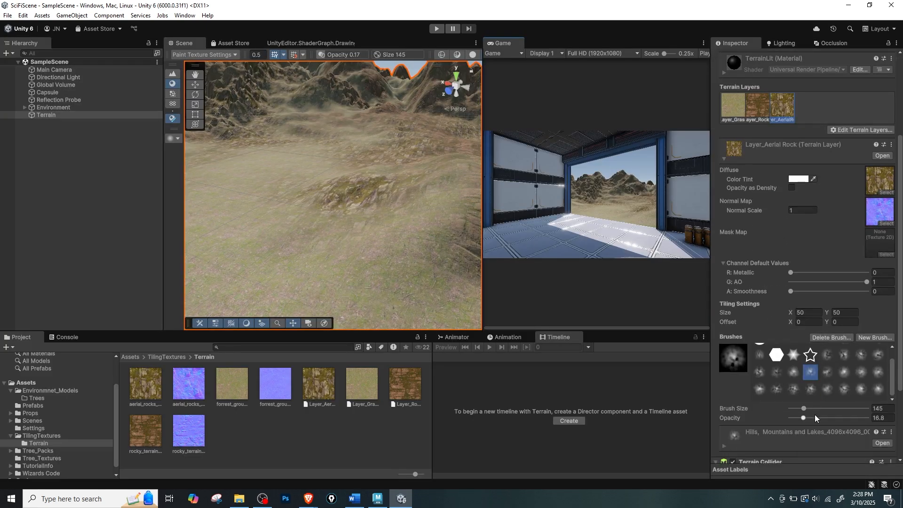
# Set the brush opacity to 50.1 and size to 21, and paint fine aerial rock along the mound and surrounding plain.
pyautogui.moveTo(805, 418); pyautogui.dragTo(828, 418)
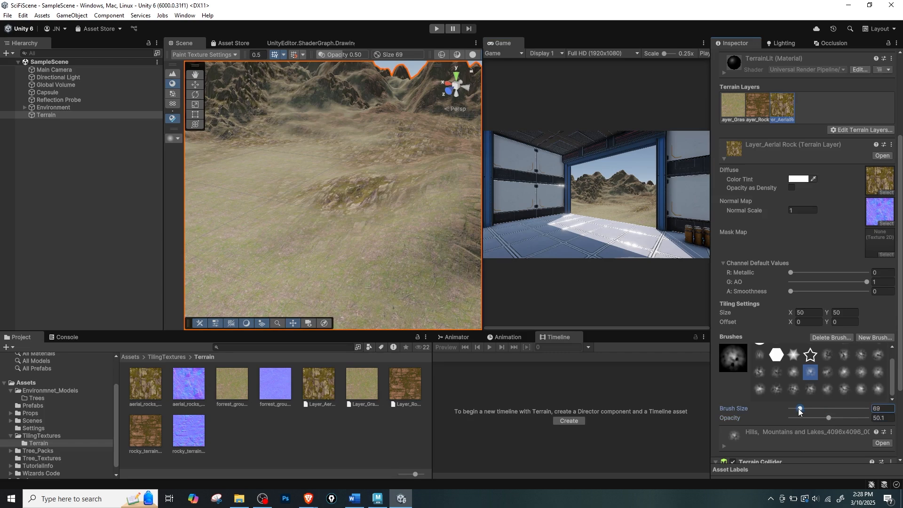
pyautogui.click(402, 206)
pyautogui.hotkey('ctrl', 'z')
pyautogui.moveTo(405, 225)
pyautogui.mouseDown()
pyautogui.moveTo(430, 216)
pyautogui.moveTo(413, 232)
pyautogui.moveTo(341, 249)
pyautogui.moveTo(410, 242)
pyautogui.moveTo(355, 259)
pyautogui.moveTo(399, 261)
pyautogui.mouseUp()
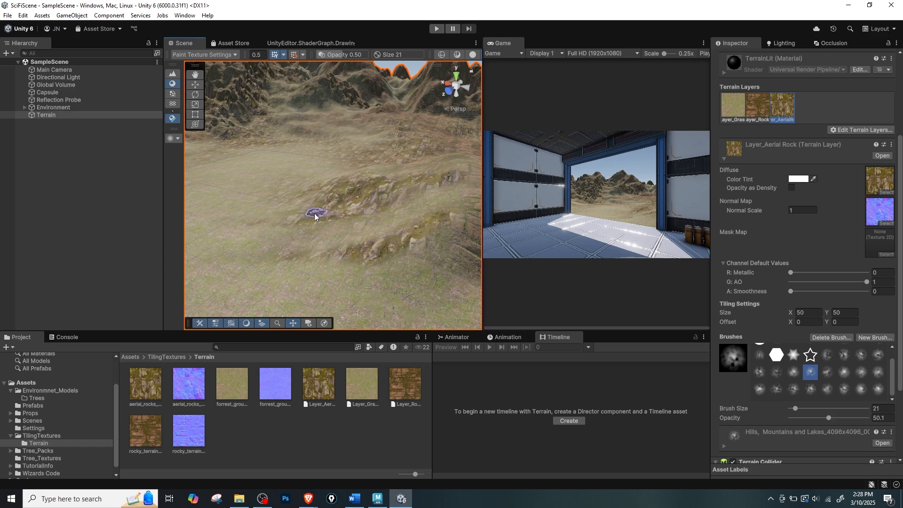
pyautogui.moveTo(368, 187)
pyautogui.mouseDown(button='middle')
pyautogui.moveTo(369, 196)
pyautogui.moveTo(434, 198)
pyautogui.mouseUp(button='middle')
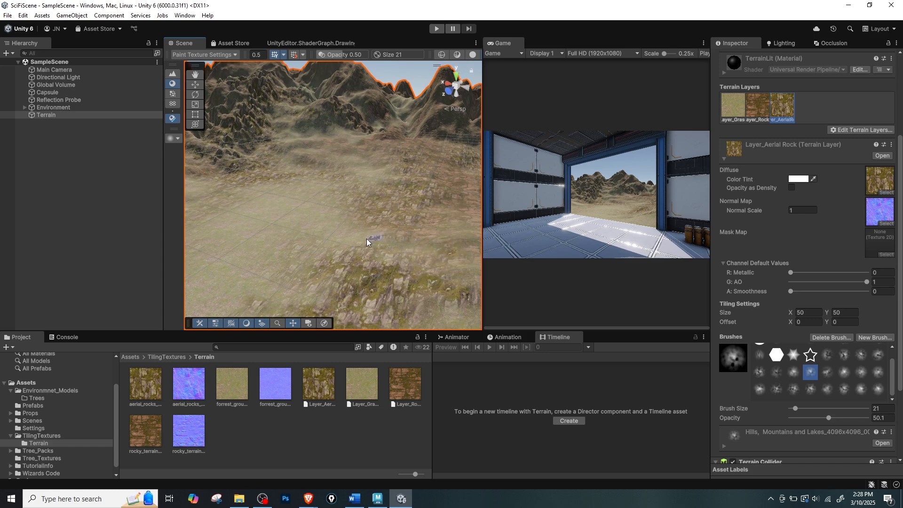
pyautogui.moveTo(275, 206); pyautogui.dragTo(287, 198, button='right')
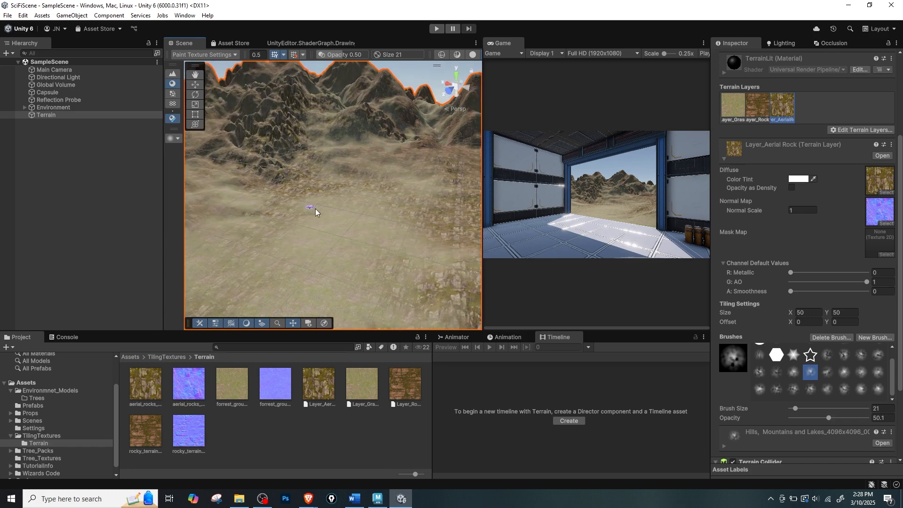
# Set the brush size to 45 and paint aerial rock patches across the plain toward the foot of the mountains.
pyautogui.moveTo(794, 407); pyautogui.dragTo(798, 408)
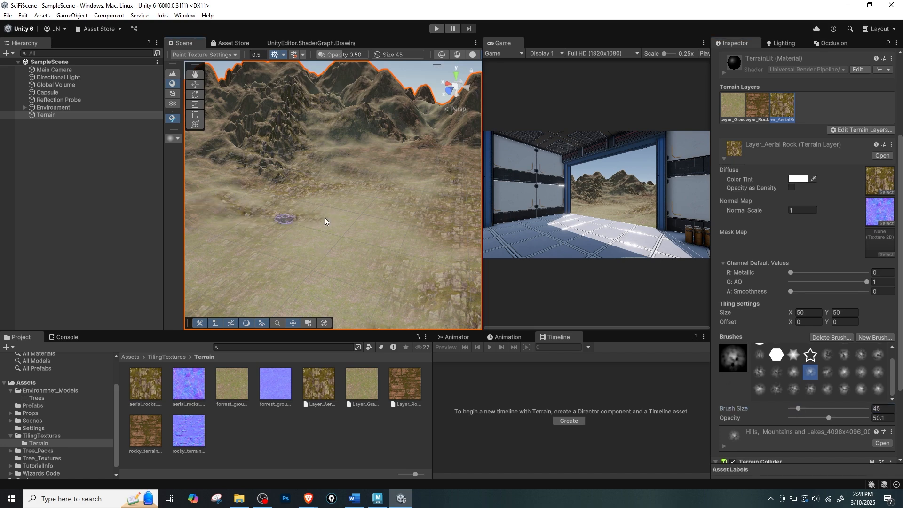
pyautogui.moveTo(325, 221)
pyautogui.mouseDown(button='right')
pyautogui.moveTo(292, 228)
pyautogui.moveTo(262, 213)
pyautogui.moveTo(289, 237)
pyautogui.mouseUp(button='right')
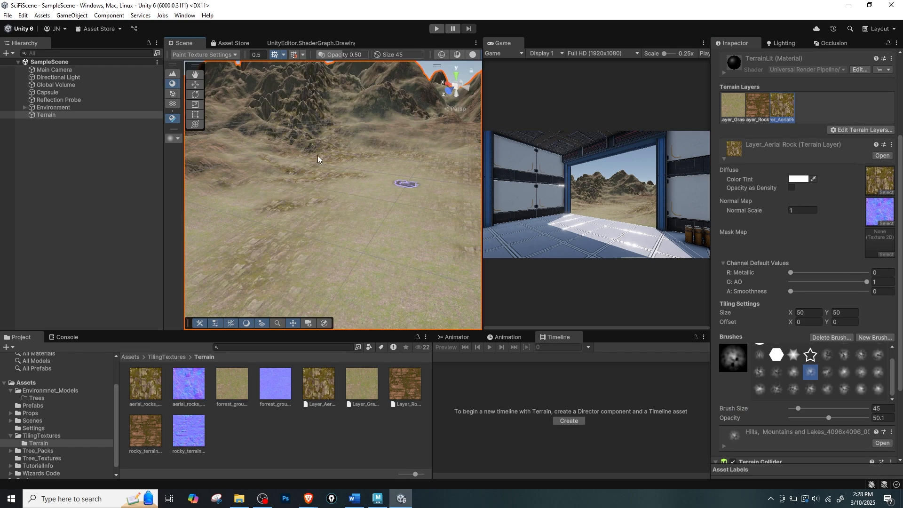
pyautogui.moveTo(318, 159); pyautogui.dragTo(268, 149, button='right')
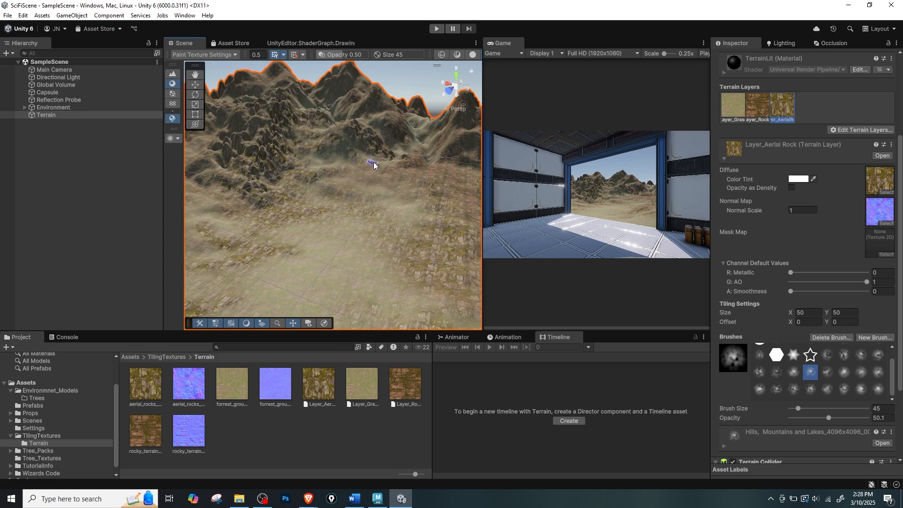
pyautogui.hotkey('shift', 'space')
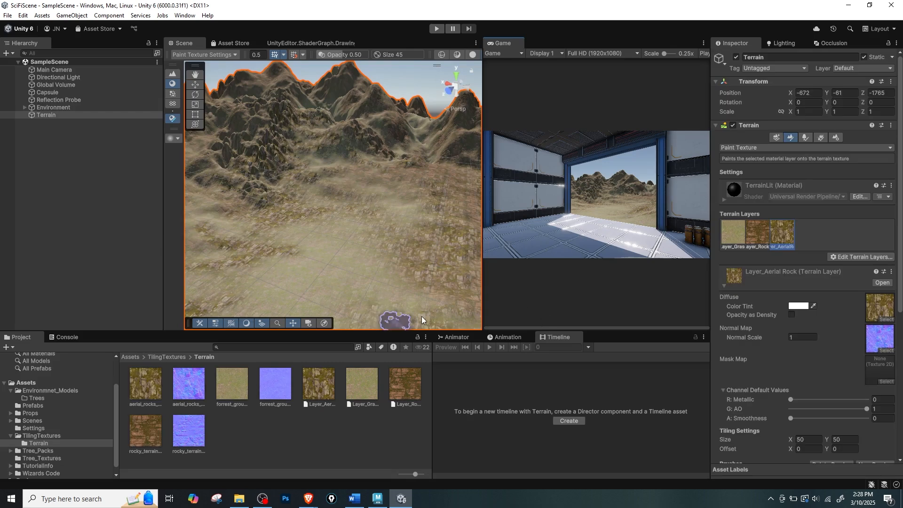
# Reselect the Terrain object and switch it to the Paint Trees tool.
pyautogui.click(89, 268)
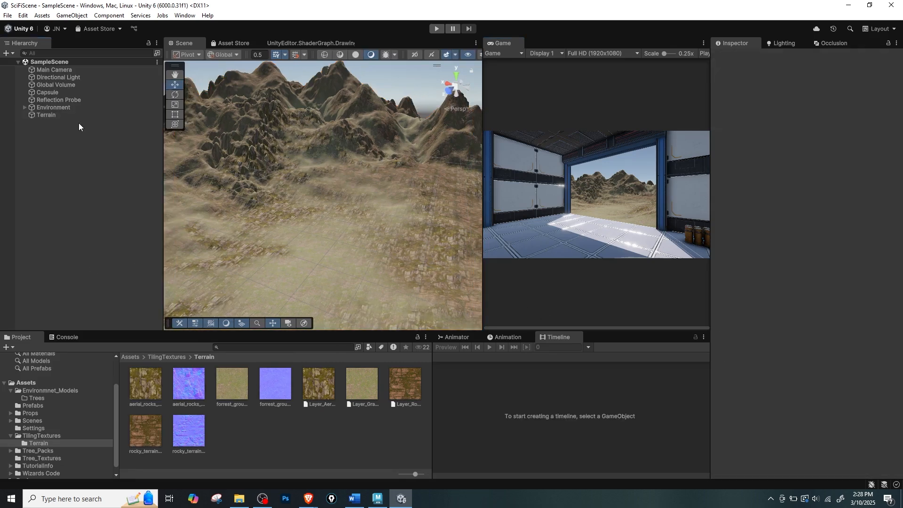
pyautogui.click(61, 115)
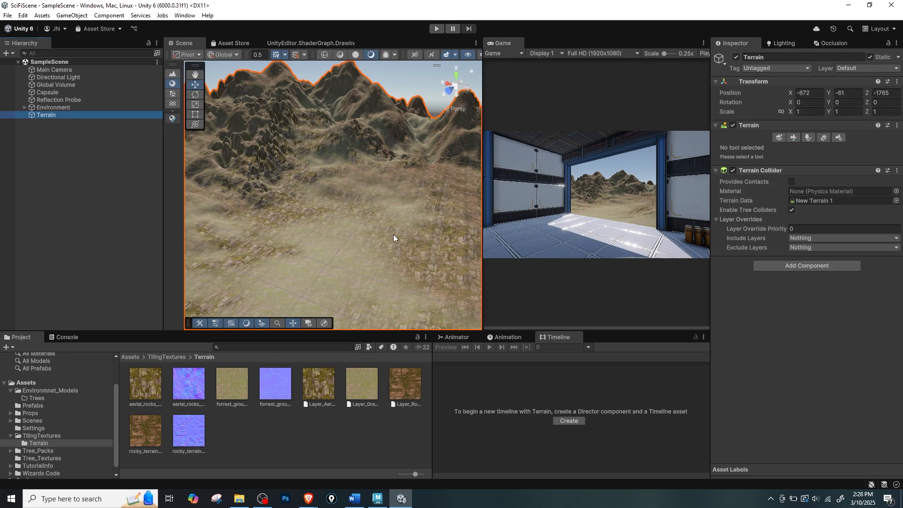
pyautogui.click(393, 234)
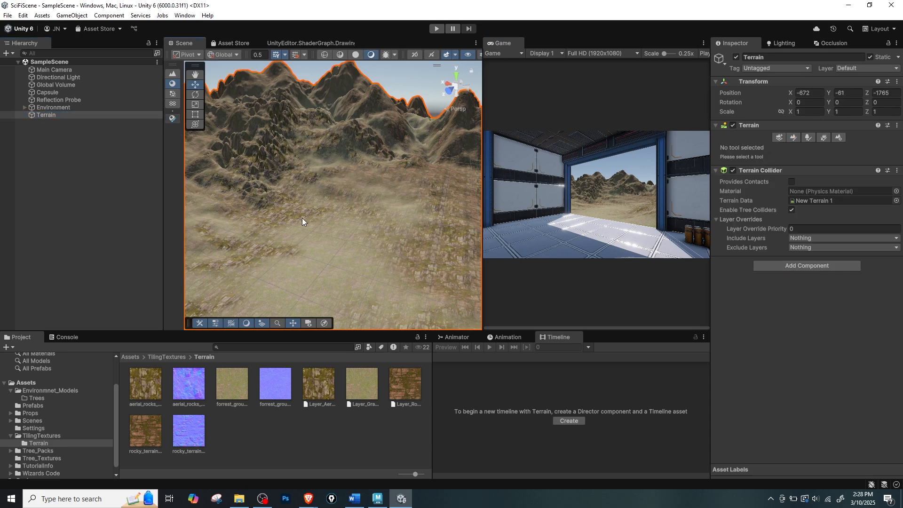
pyautogui.click(805, 138)
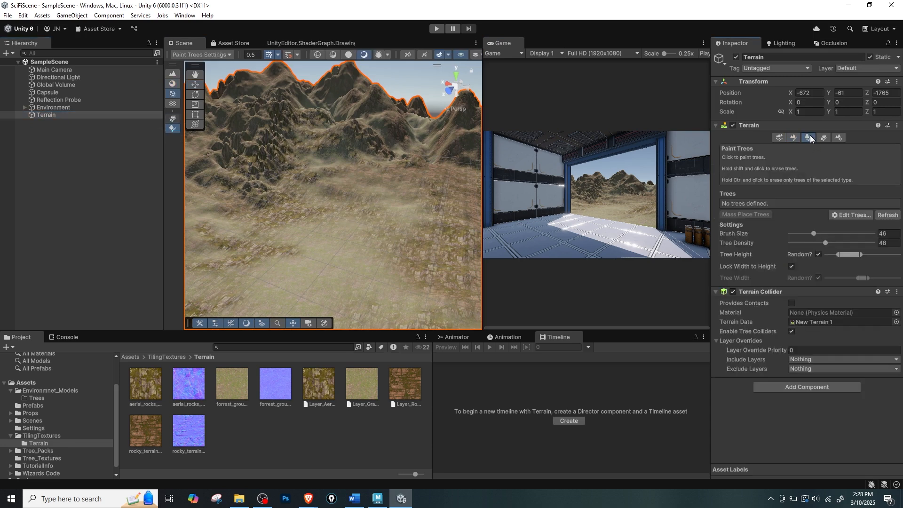
# Open the Prefabs folder inside Tree_Packs/URP_Tree_Pack and preview the URP_Tree_3 prefab.
pyautogui.scroll(-1, 38, 441)
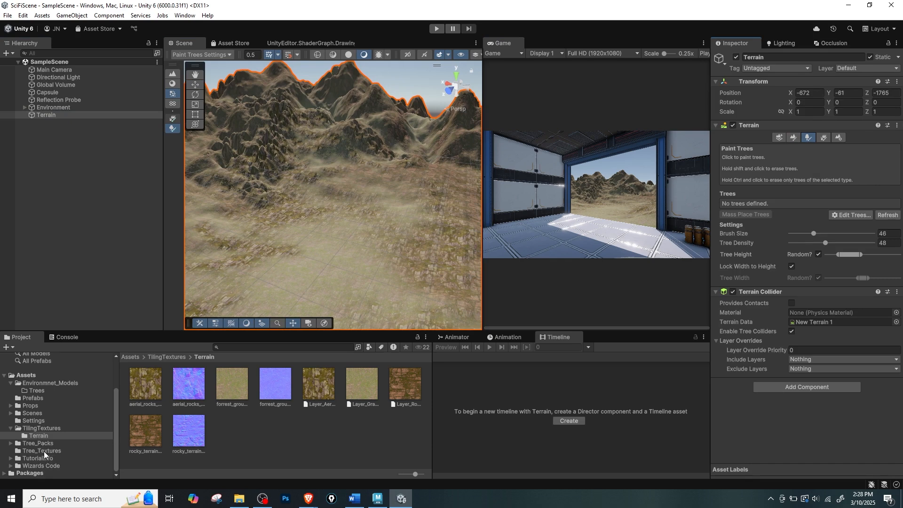
pyautogui.click(42, 452)
pyautogui.press('Up')
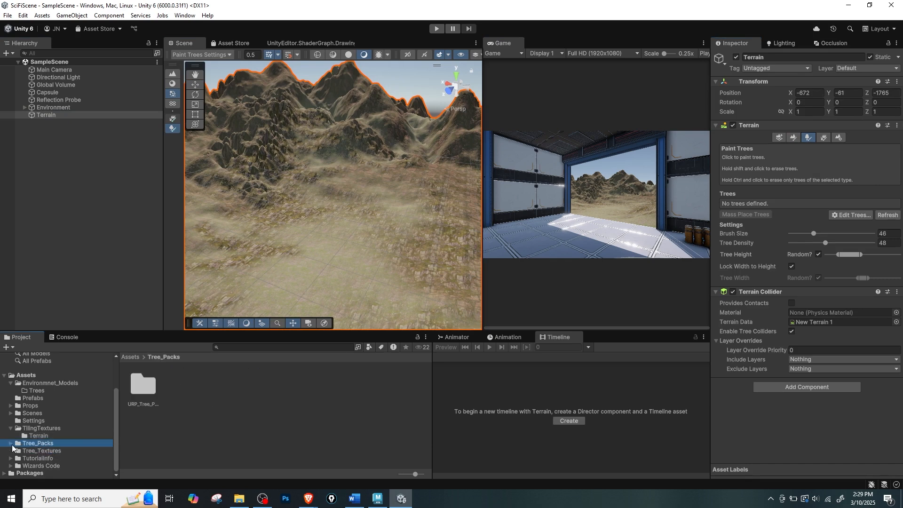
pyautogui.click(12, 443)
pyautogui.scroll(-3, 42, 454)
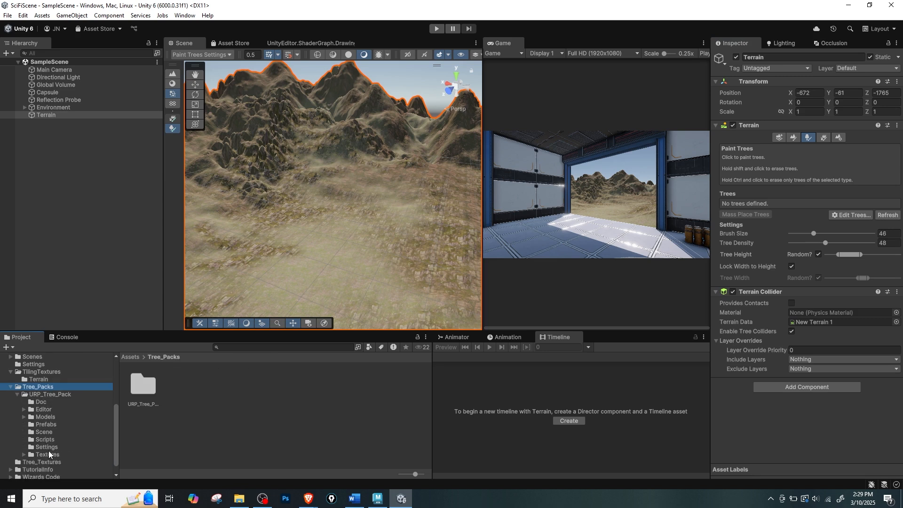
pyautogui.click(47, 425)
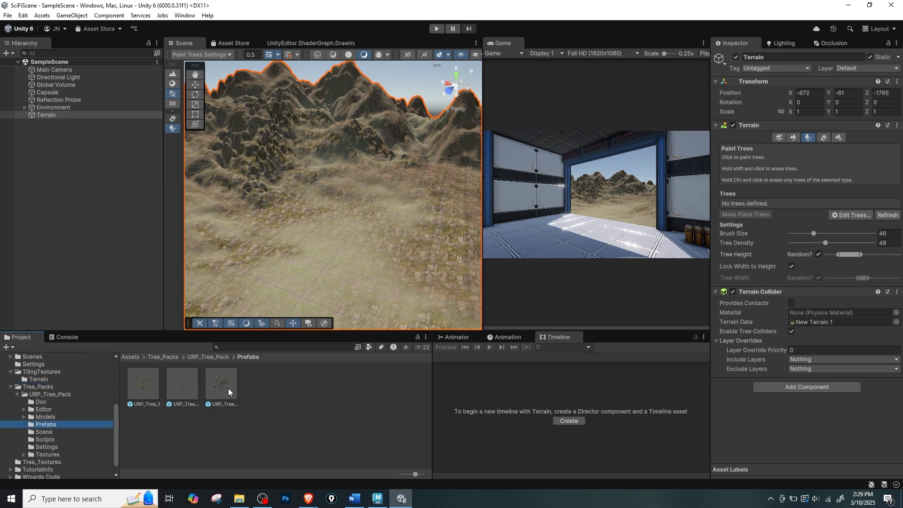
pyautogui.click(807, 137)
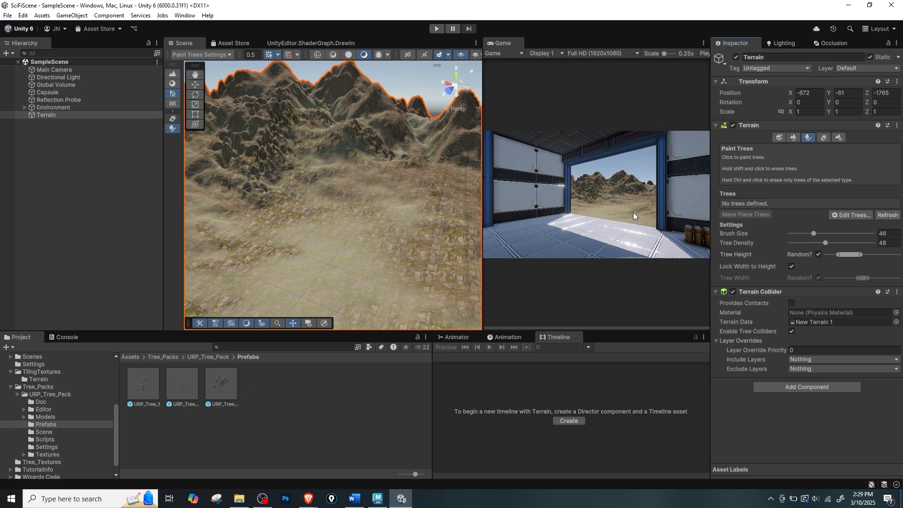
pyautogui.click(225, 391)
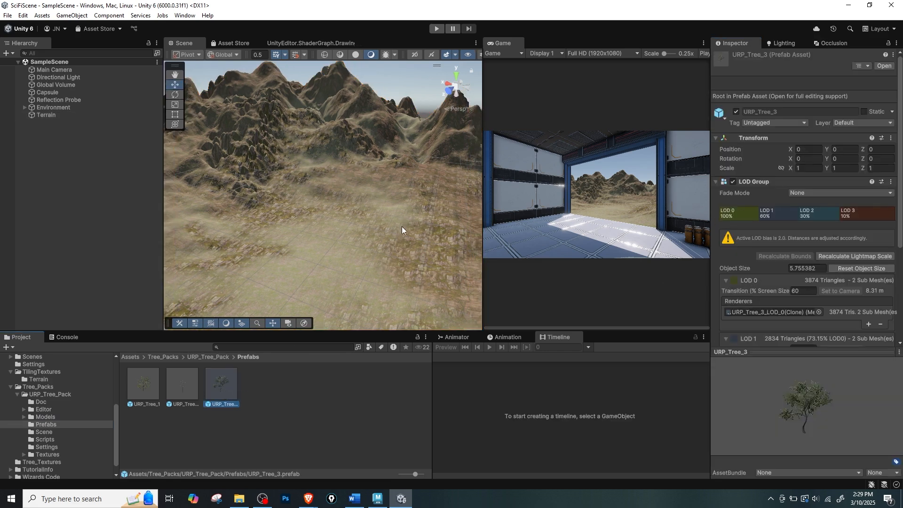
# Frame the plain facing the mountains, then set the terrain's tree density to 72 and its random tree height range to the upper end.
pyautogui.keyDown('alt'); pyautogui.moveTo(360, 221); pyautogui.dragTo(345, 182); pyautogui.keyUp('alt')
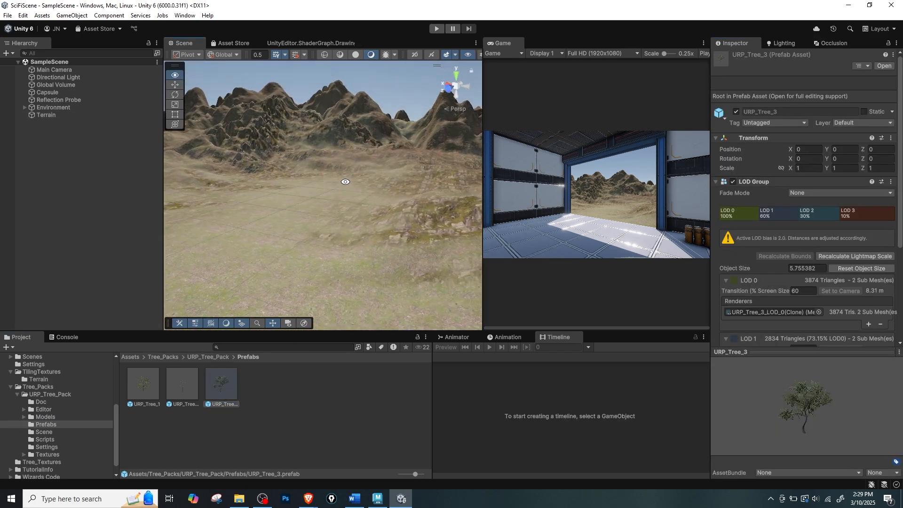
pyautogui.keyDown('alt'); pyautogui.moveTo(344, 182); pyautogui.dragTo(301, 189, button='right'); pyautogui.keyUp('alt')
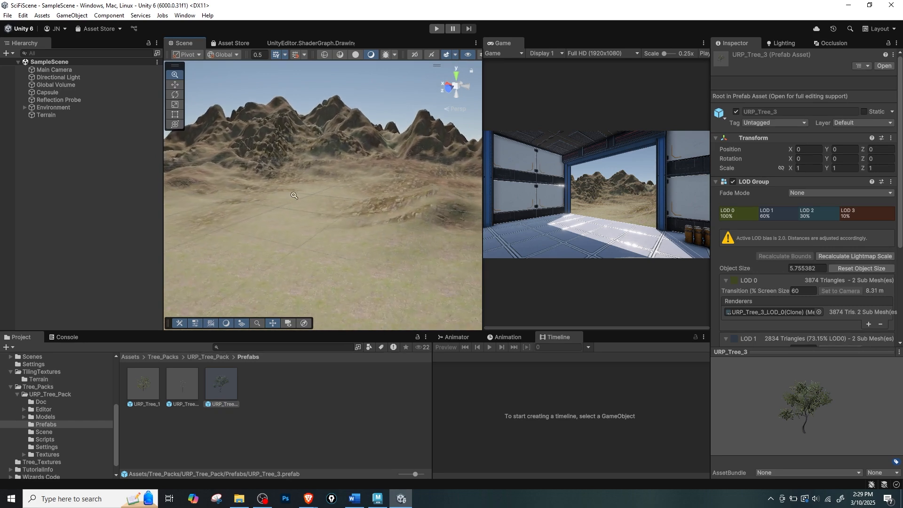
pyautogui.keyDown('alt'); pyautogui.moveTo(301, 189); pyautogui.dragTo(310, 190); pyautogui.keyUp('alt')
pyautogui.keyDown('alt'); pyautogui.moveTo(309, 190); pyautogui.dragTo(376, 220, button='right'); pyautogui.keyUp('alt')
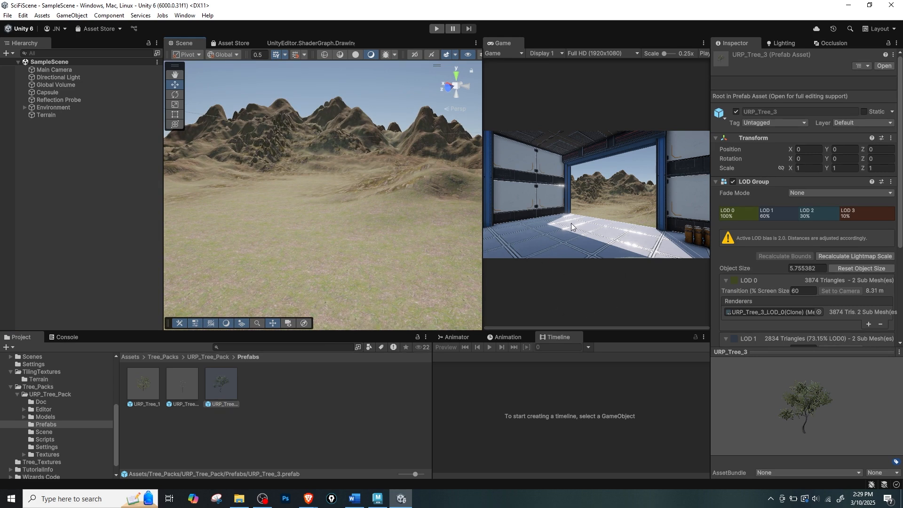
pyautogui.click(52, 115)
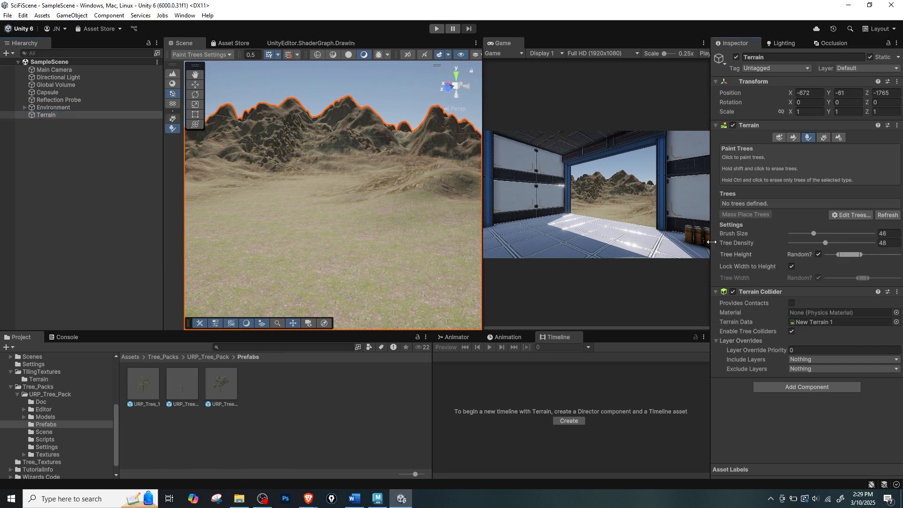
pyautogui.moveTo(711, 242); pyautogui.dragTo(670, 242)
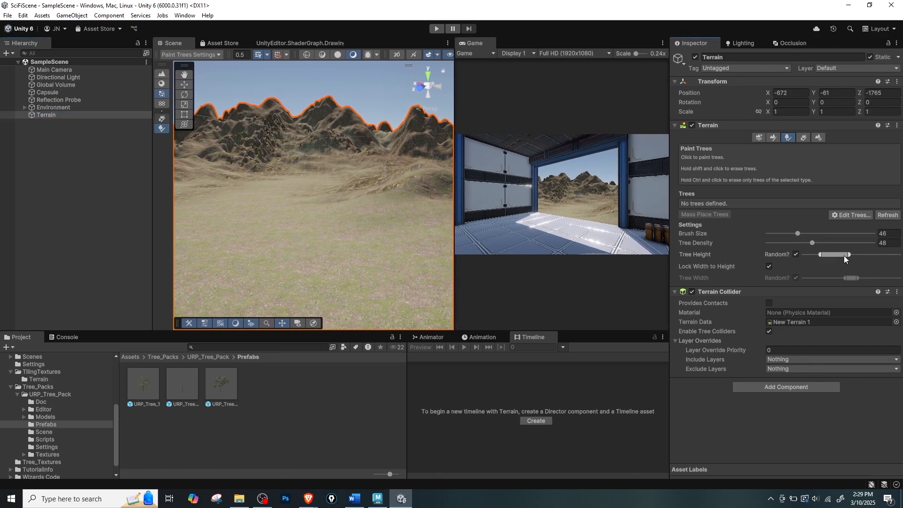
pyautogui.moveTo(880, 259)
pyautogui.mouseDown()
pyautogui.moveTo(896, 261)
pyautogui.moveTo(833, 255)
pyautogui.moveTo(869, 256)
pyautogui.mouseUp()
pyautogui.moveTo(817, 242); pyautogui.dragTo(841, 245)
# Add the URP_Tree_3 prefab to the terrain's list of paintable trees.
pyautogui.click(863, 215)
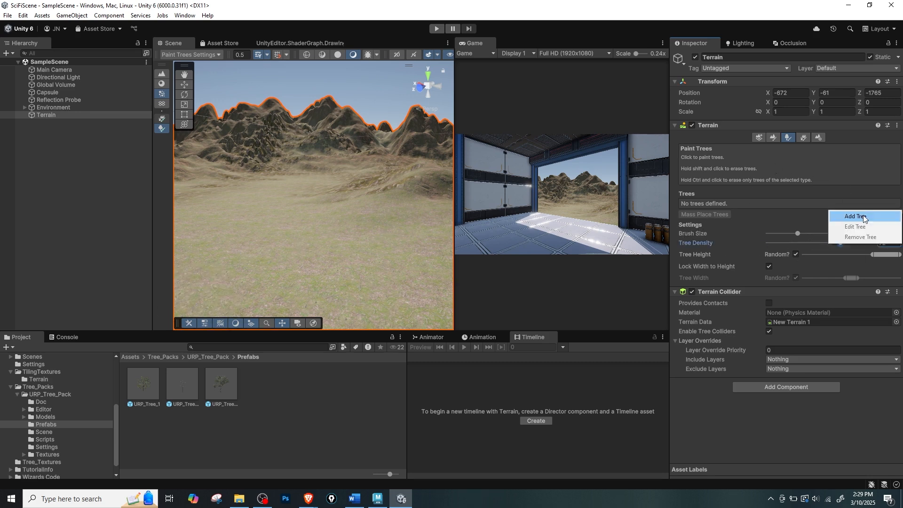
pyautogui.click(868, 217)
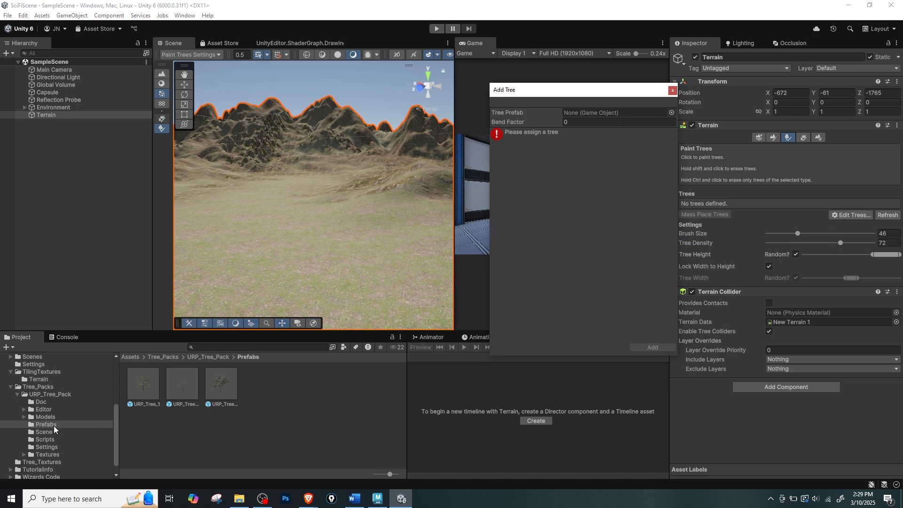
pyautogui.moveTo(218, 394); pyautogui.dragTo(587, 113)
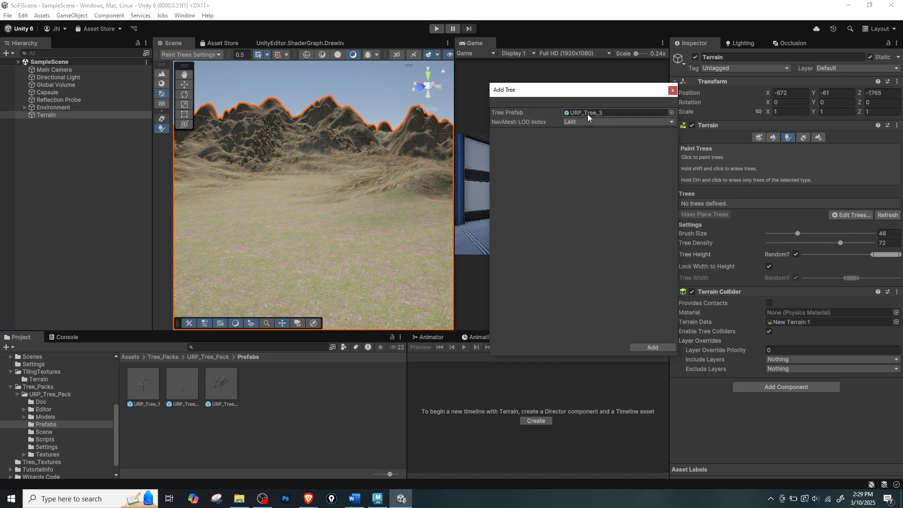
pyautogui.click(659, 348)
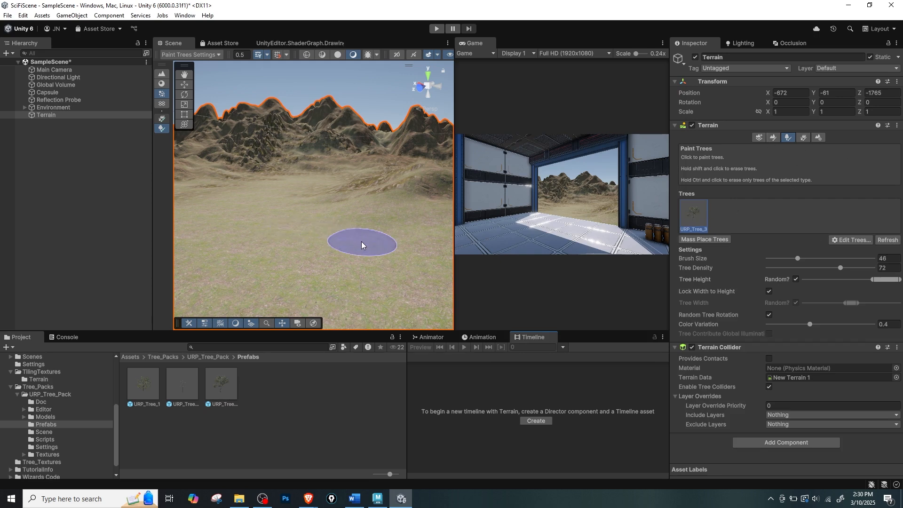
# Paint a dense patch of URP_Tree_3 trees on the grassy plain in front of the mountains.
pyautogui.moveTo(362, 244)
pyautogui.mouseDown()
pyautogui.moveTo(250, 262)
pyautogui.moveTo(299, 314)
pyautogui.moveTo(282, 238)
pyautogui.moveTo(302, 202)
pyautogui.moveTo(323, 245)
pyautogui.moveTo(357, 243)
pyautogui.moveTo(325, 244)
pyautogui.mouseUp()
pyautogui.scroll(-10, 356, 243)
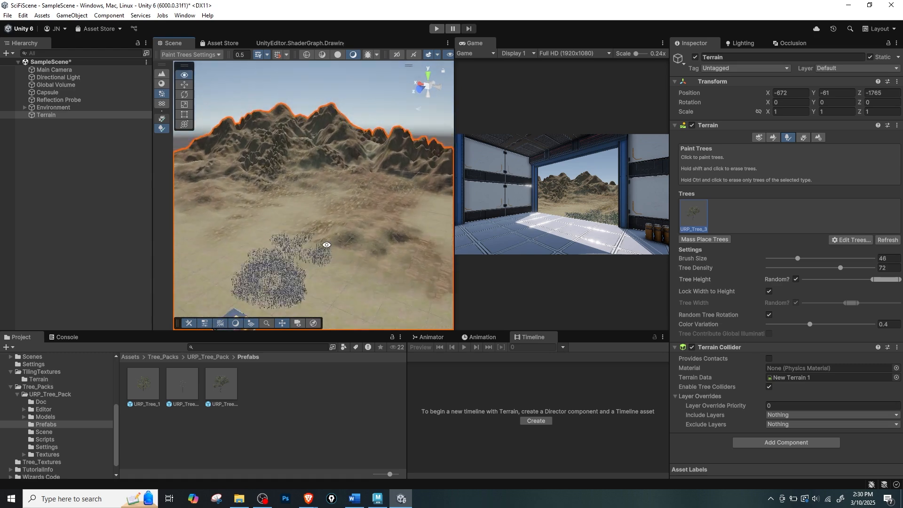
# Undo the dense tree patch and lower the terrain's tree density to 22.
pyautogui.scroll(3, 335, 246)
pyautogui.hotkey('ctrl', 'z')
pyautogui.moveTo(841, 268); pyautogui.dragTo(795, 268)
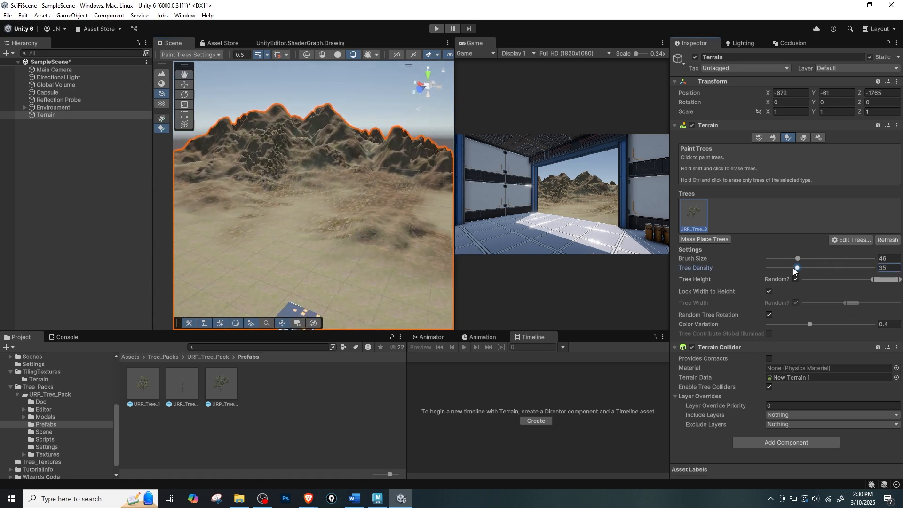
# Try a tree patch on the plain beside the building at density 22, inspect it up close and undo it.
pyautogui.moveTo(359, 285); pyautogui.dragTo(324, 300)
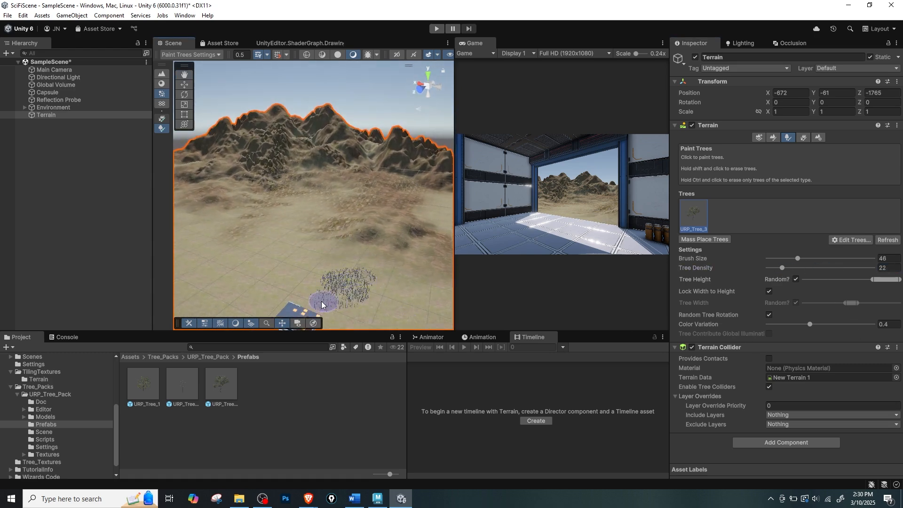
pyautogui.moveTo(391, 302); pyautogui.dragTo(389, 278, button='middle')
pyautogui.scroll(5, 389, 277)
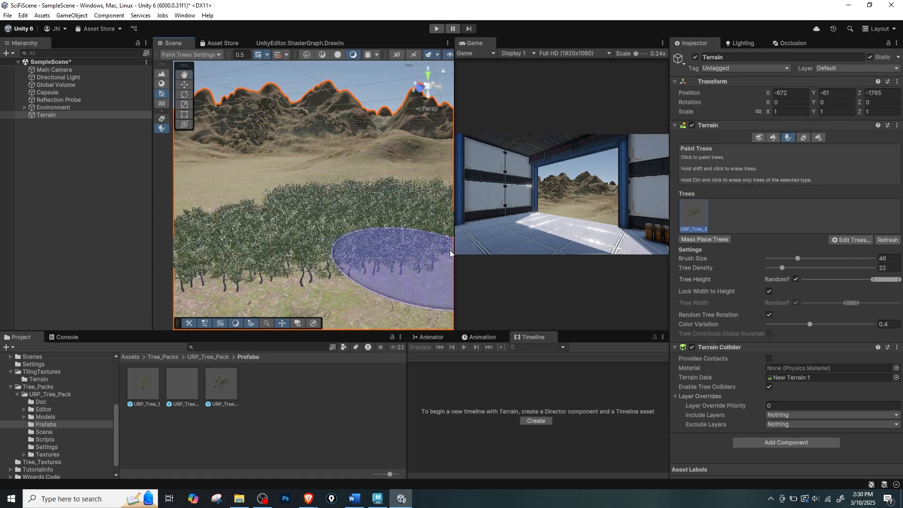
pyautogui.hotkey('ctrl', 'z')
# Set the tree density to 12 and the tree brush size to 154, undoing the trial strokes.
pyautogui.moveTo(788, 269); pyautogui.dragTo(772, 269)
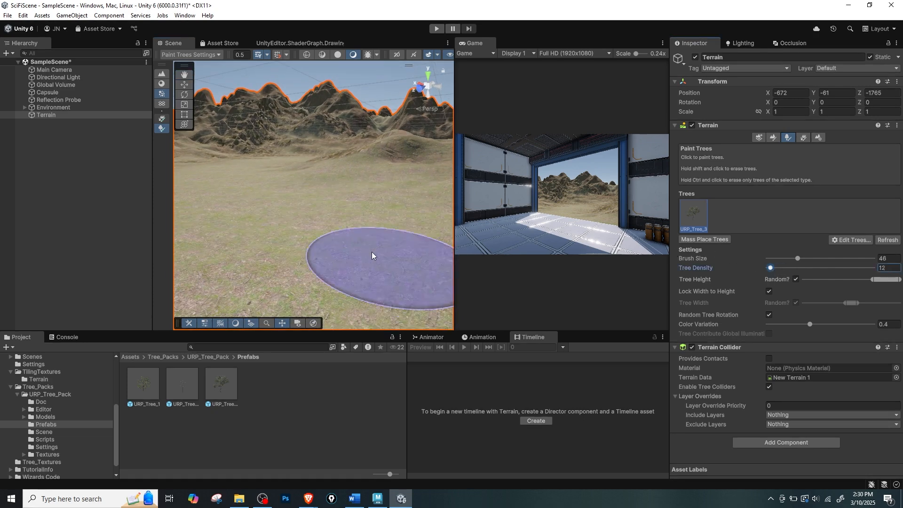
pyautogui.moveTo(383, 263); pyautogui.dragTo(268, 235)
pyautogui.hotkey('ctrl', 'z')
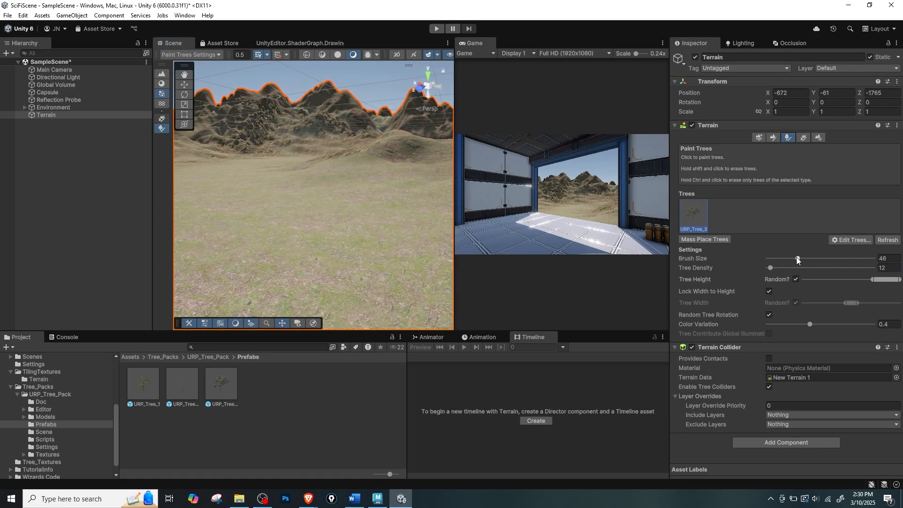
pyautogui.moveTo(796, 258); pyautogui.dragTo(778, 258)
pyautogui.click(301, 254)
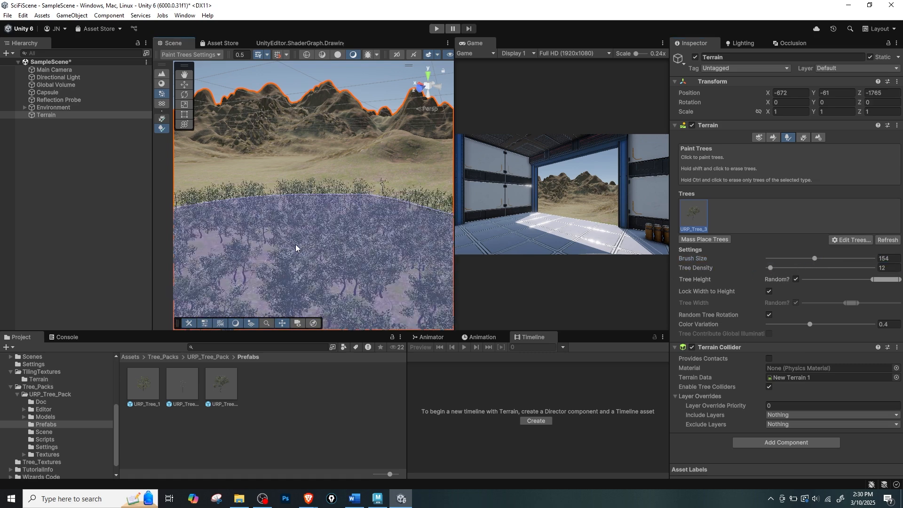
pyautogui.hotkey('ctrl', 'z')
# Paint sparse URP_Tree_3 trees on the grassy plain and undo the last stroke.
pyautogui.click(282, 212)
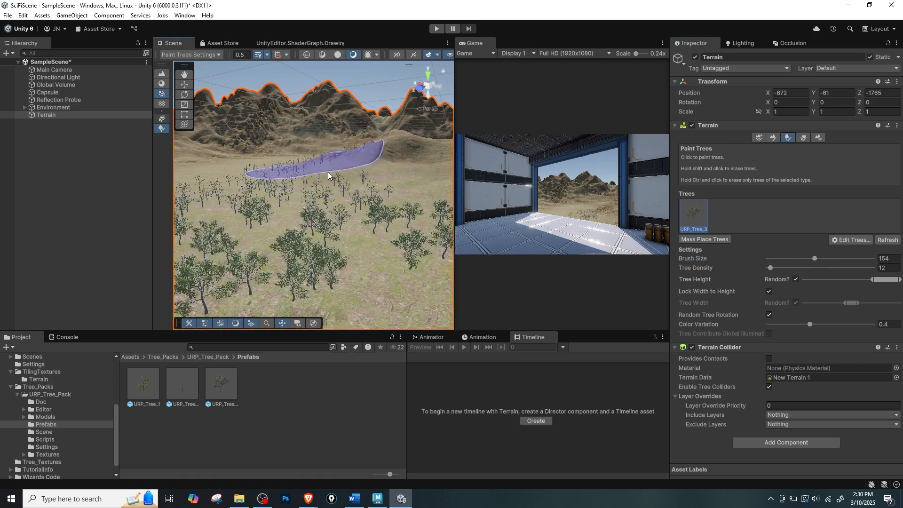
pyautogui.moveTo(405, 203); pyautogui.dragTo(276, 205)
pyautogui.moveTo(277, 206); pyautogui.dragTo(321, 206, button='middle')
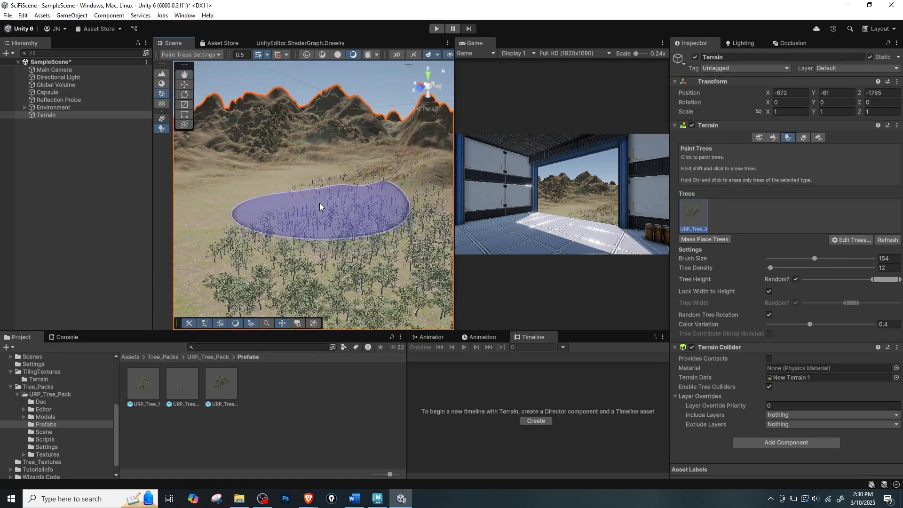
pyautogui.hotkey('ctrl', 'z')
# Spread sparse URP_Tree_3 trees across the whole plain up to the foot of the mountains.
pyautogui.click(282, 200)
pyautogui.moveTo(282, 200)
pyautogui.mouseDown()
pyautogui.moveTo(266, 224)
pyautogui.moveTo(377, 266)
pyautogui.mouseUp()
pyautogui.moveTo(377, 266); pyautogui.dragTo(370, 259, button='right')
pyautogui.moveTo(365, 170); pyautogui.dragTo(346, 204, button='middle')
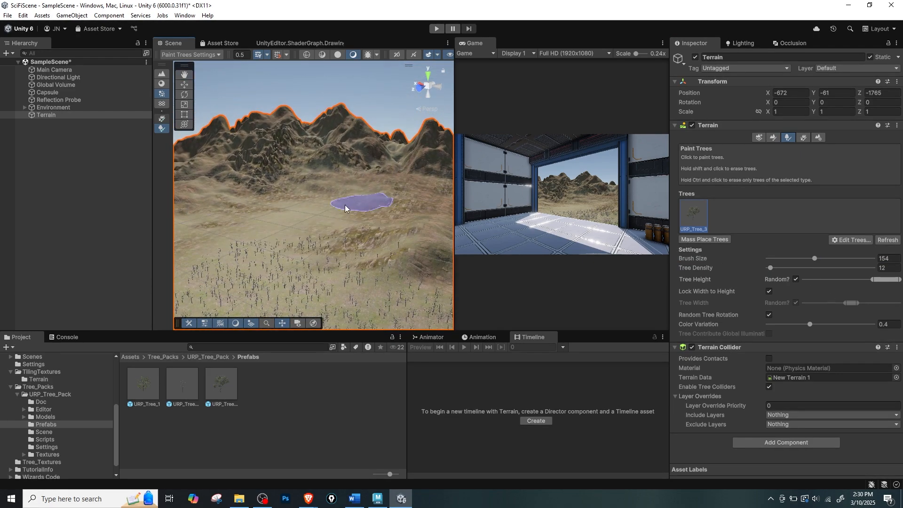
pyautogui.moveTo(235, 224); pyautogui.dragTo(288, 236, button='middle')
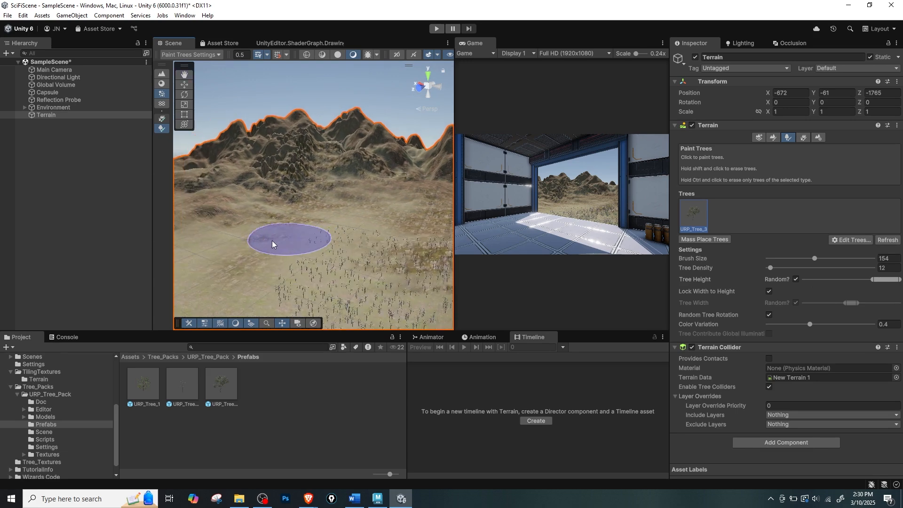
pyautogui.moveTo(252, 247)
pyautogui.mouseDown()
pyautogui.moveTo(234, 245)
pyautogui.moveTo(220, 258)
pyautogui.moveTo(384, 216)
pyautogui.moveTo(339, 228)
pyautogui.moveTo(357, 247)
pyautogui.moveTo(372, 209)
pyautogui.mouseUp()
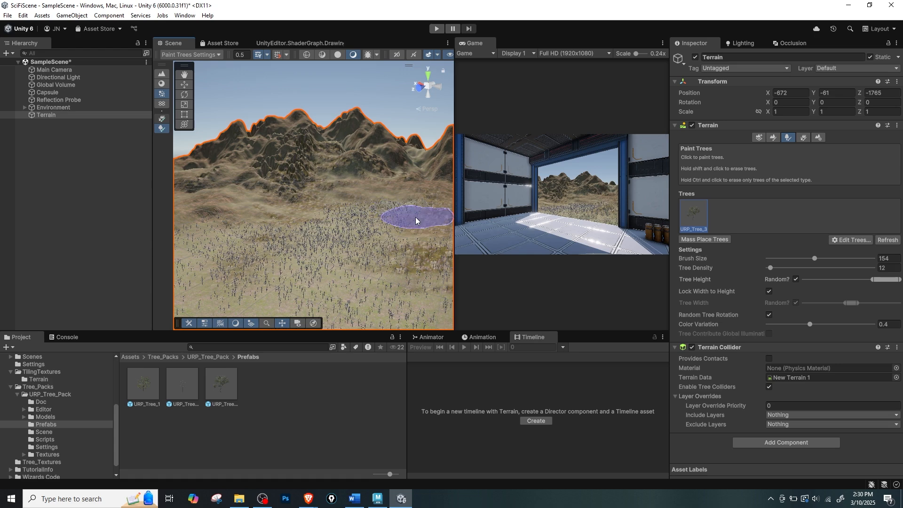
# Clear trees from the middle of the plain and paint a narrow band back into the clearing with brush size 56.
pyautogui.scroll(5, 392, 244)
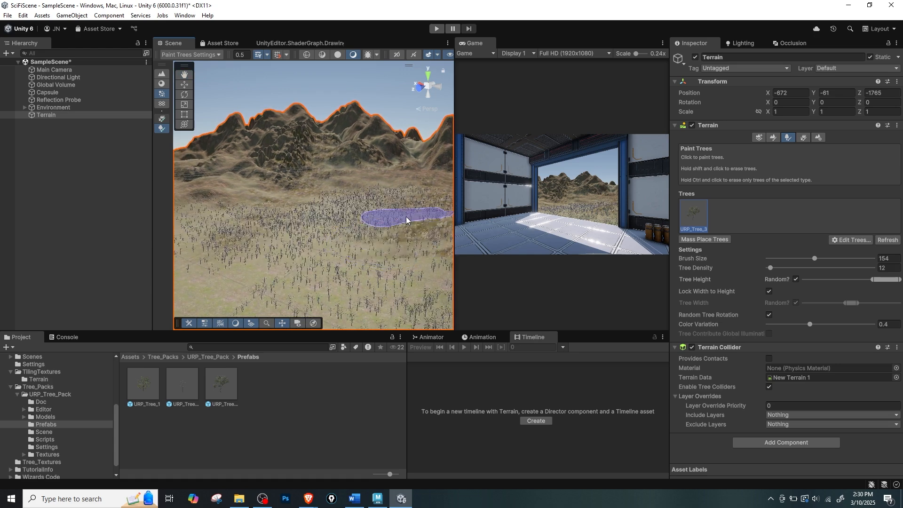
pyautogui.moveTo(372, 235)
pyautogui.keyDown('shift'); pyautogui.mouseDown()
pyautogui.moveTo(353, 230)
pyautogui.moveTo(327, 244)
pyautogui.moveTo(410, 275)
pyautogui.mouseUp(); pyautogui.keyUp('shift')
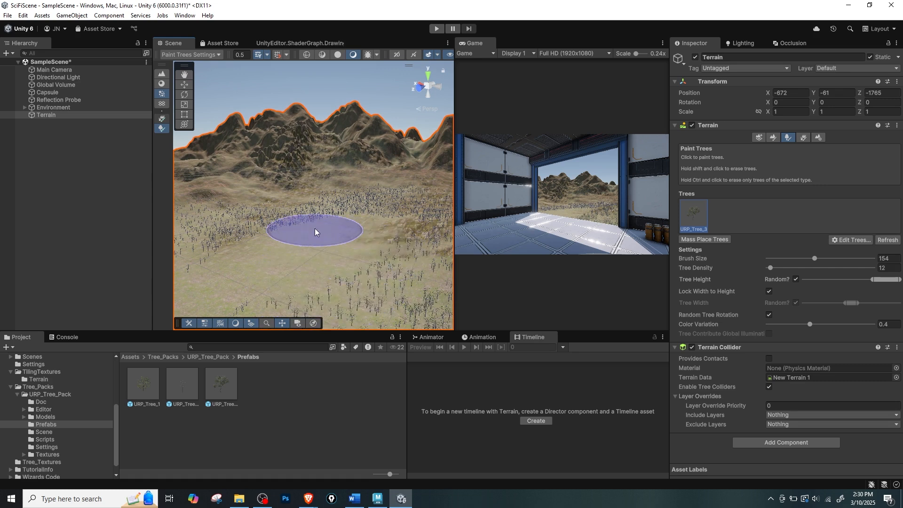
pyautogui.click(796, 258)
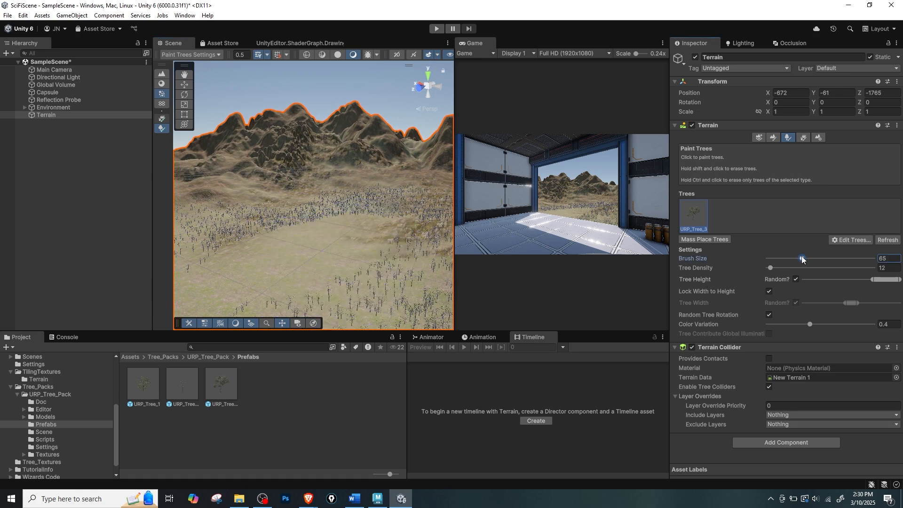
pyautogui.moveTo(389, 230)
pyautogui.mouseDown()
pyautogui.moveTo(402, 248)
pyautogui.moveTo(323, 250)
pyautogui.mouseUp()
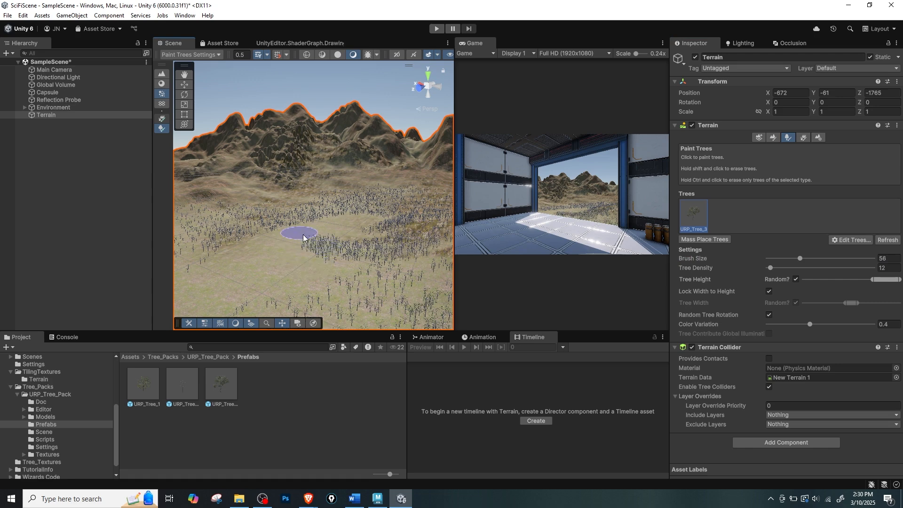
pyautogui.hotkey('shift', 'space')
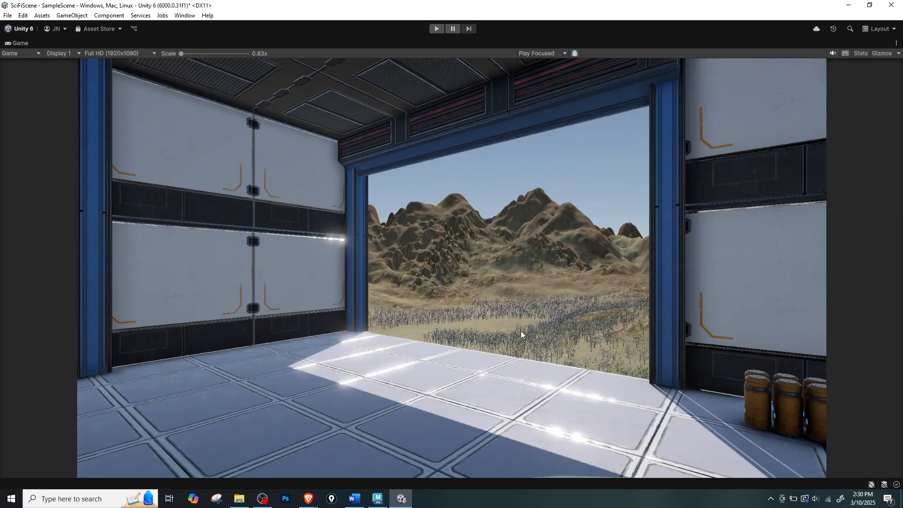
pyautogui.hotkey('shift', 'space')
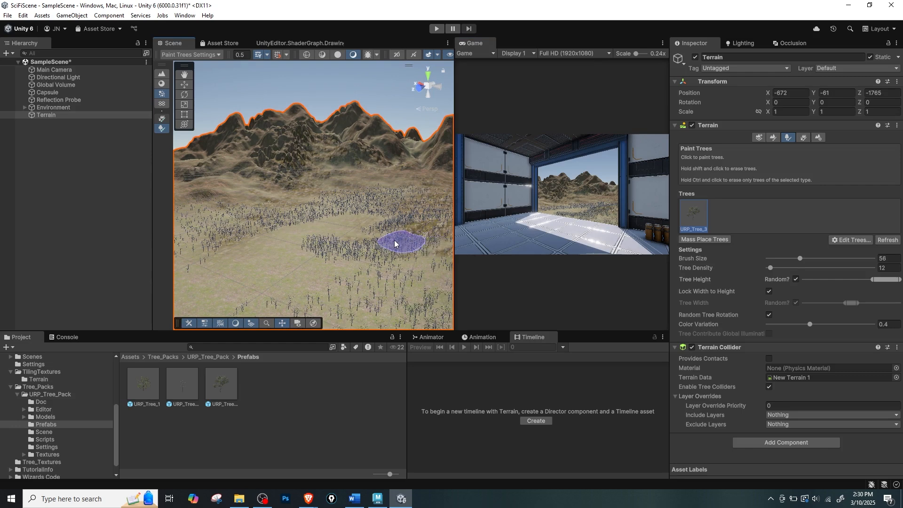
# Set the tree density to 10 and paint additional trees on the plain and along the foot of the mountains.
pyautogui.moveTo(397, 244); pyautogui.dragTo(375, 246, button='middle')
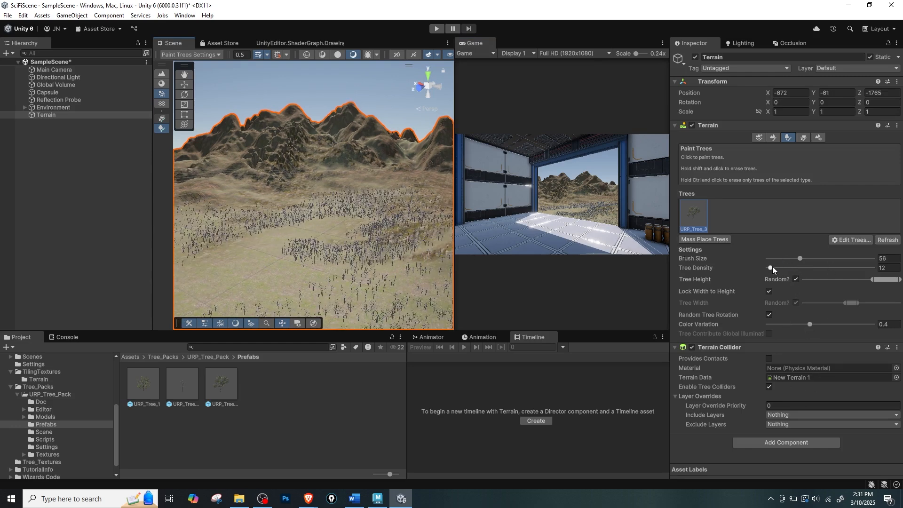
pyautogui.moveTo(772, 266); pyautogui.dragTo(769, 268)
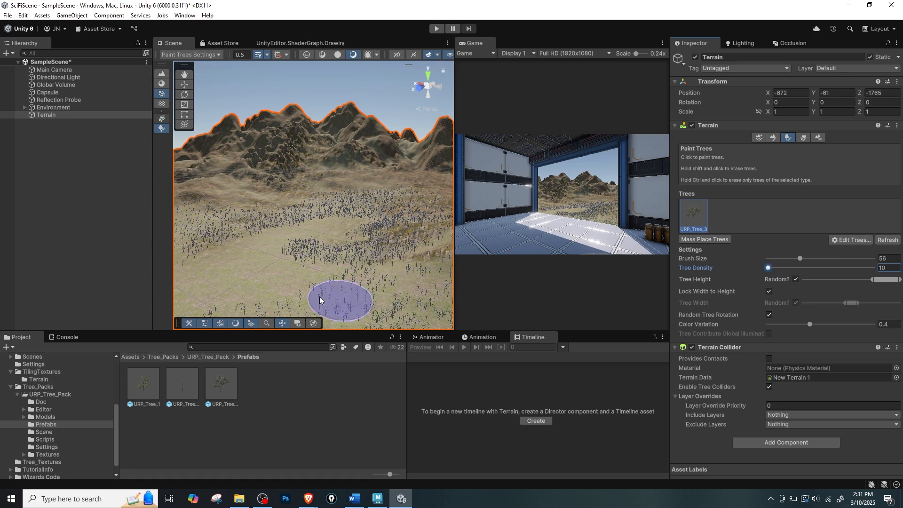
pyautogui.moveTo(308, 273)
pyautogui.mouseDown()
pyautogui.moveTo(255, 285)
pyautogui.moveTo(297, 292)
pyautogui.moveTo(324, 261)
pyautogui.moveTo(322, 244)
pyautogui.mouseUp()
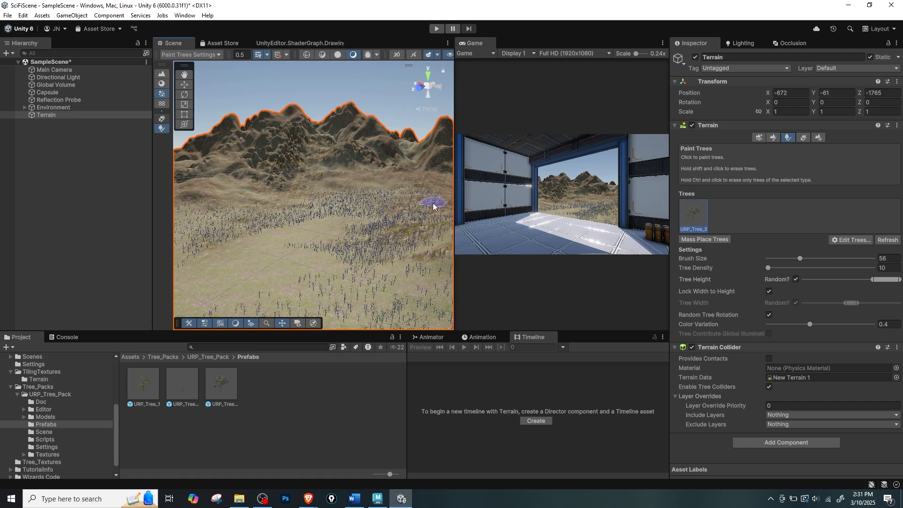
pyautogui.moveTo(410, 199); pyautogui.dragTo(407, 209, button='middle')
pyautogui.moveTo(370, 207)
pyautogui.mouseDown()
pyautogui.moveTo(263, 217)
pyautogui.moveTo(261, 225)
pyautogui.moveTo(292, 233)
pyautogui.moveTo(218, 224)
pyautogui.moveTo(237, 226)
pyautogui.mouseUp()
pyautogui.moveTo(330, 223)
pyautogui.keyDown('alt'); pyautogui.mouseDown()
pyautogui.moveTo(309, 220)
pyautogui.moveTo(399, 218)
pyautogui.mouseUp(); pyautogui.keyUp('alt')
# Examine the painted forest up close and from above, checking tree spacing across the plain and the nearby hill.
pyautogui.scroll(3, 309, 220)
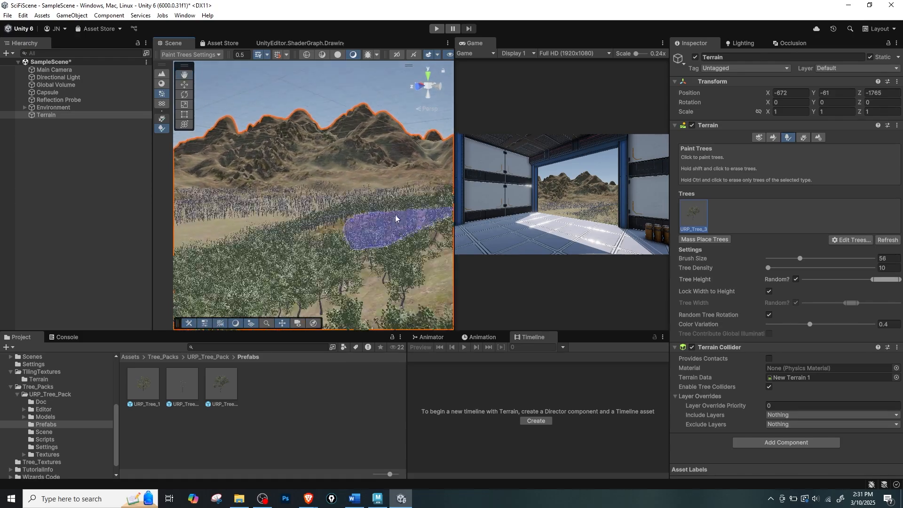
pyautogui.scroll(8, 383, 219)
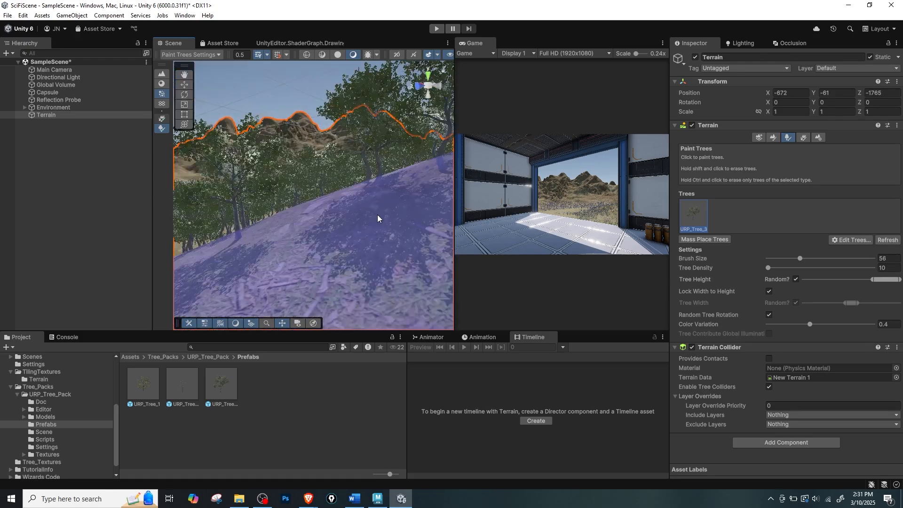
pyautogui.scroll(-3, 381, 219)
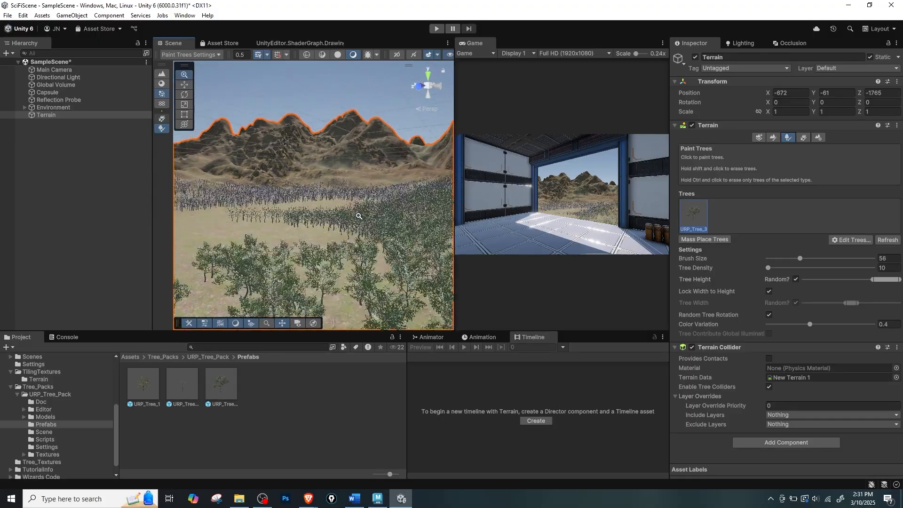
pyautogui.keyDown('alt'); pyautogui.moveTo(320, 214); pyautogui.dragTo(414, 207, button='right'); pyautogui.keyUp('alt')
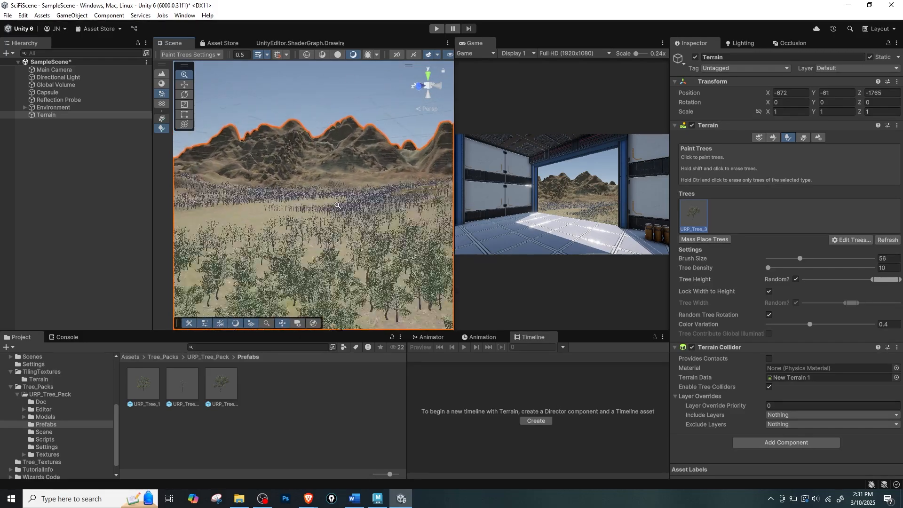
pyautogui.moveTo(337, 206)
pyautogui.keyDown('alt'); pyautogui.mouseDown(button='right')
pyautogui.moveTo(310, 206)
pyautogui.moveTo(419, 204)
pyautogui.mouseUp(button='right'); pyautogui.keyUp('alt')
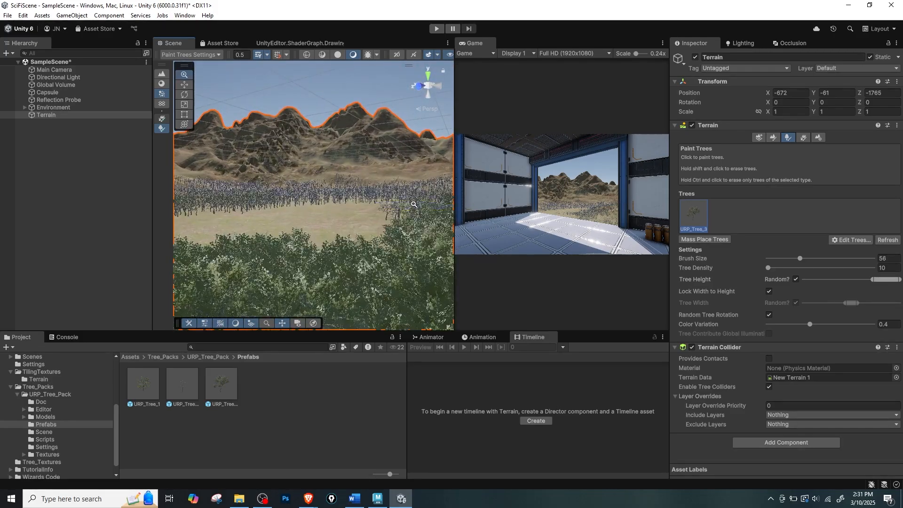
pyautogui.keyDown('alt'); pyautogui.moveTo(420, 204); pyautogui.dragTo(388, 254); pyautogui.keyUp('alt')
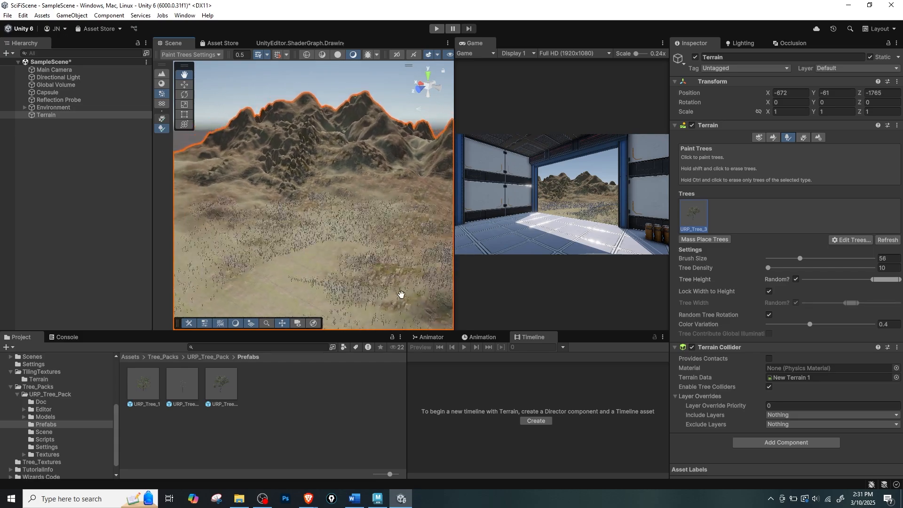
pyautogui.scroll(5, 347, 244)
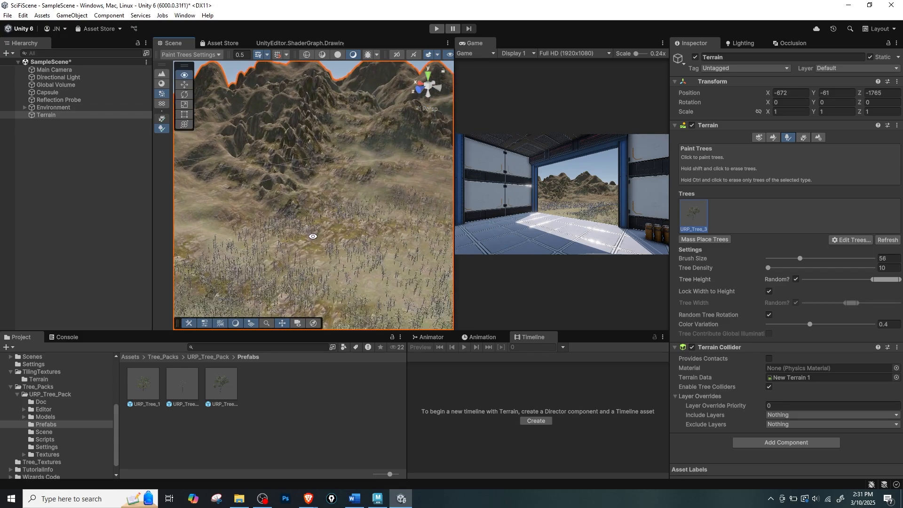
pyautogui.press('w')
pyautogui.moveTo(349, 231)
pyautogui.mouseDown(button='right')
pyautogui.moveTo(369, 228)
pyautogui.moveTo(388, 245)
pyautogui.mouseUp(button='right')
pyautogui.press('w')
pyautogui.moveTo(388, 245)
pyautogui.keyDown('alt'); pyautogui.mouseDown()
pyautogui.moveTo(381, 253)
pyautogui.moveTo(391, 266)
pyautogui.mouseUp(); pyautogui.keyUp('alt')
pyautogui.moveTo(354, 263); pyautogui.dragTo(351, 214, button='right')
# Review the forested plain through the doorway in the maximized Game view.
pyautogui.moveTo(625, 223); pyautogui.dragTo(408, 239, button='right')
pyautogui.click(552, 224)
pyautogui.hotkey('shift', 'space')
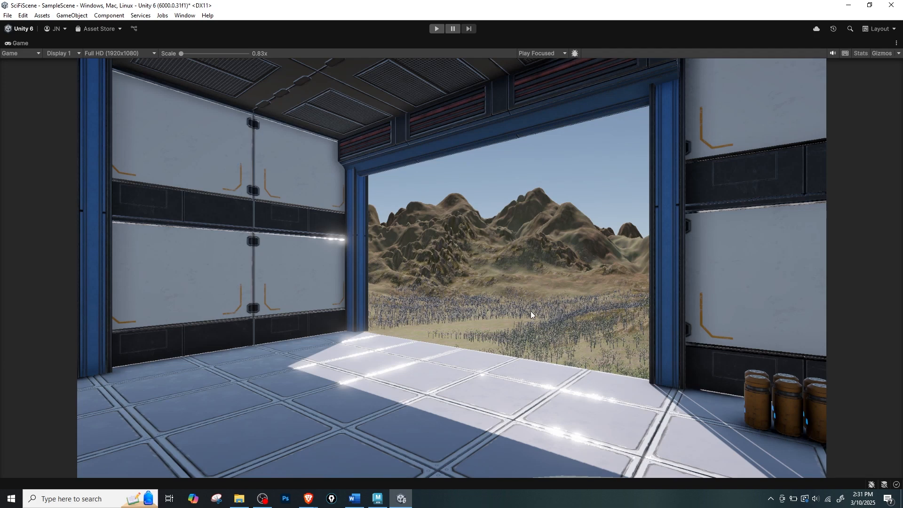
pyautogui.hotkey('shift', 'space')
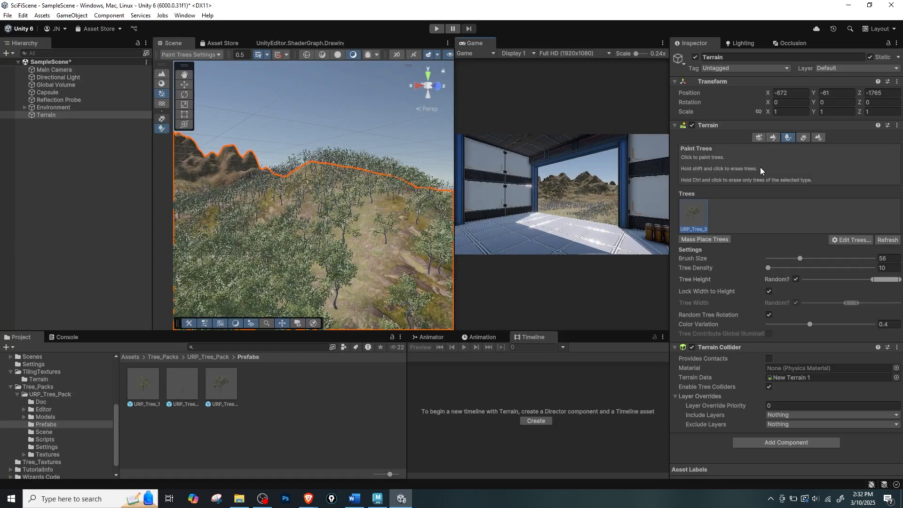
# Save the scene and switch the terrain from tree painting to the Paint Details tool.
pyautogui.press('w')
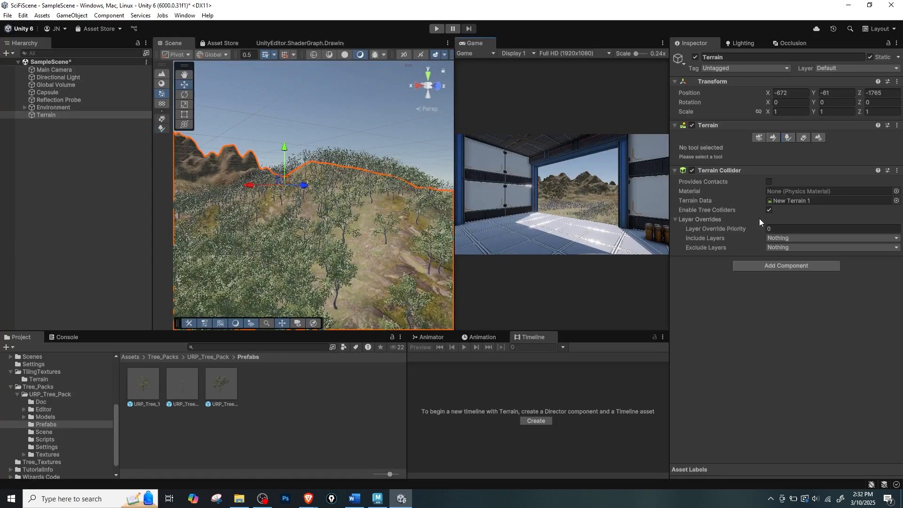
pyautogui.click(787, 138)
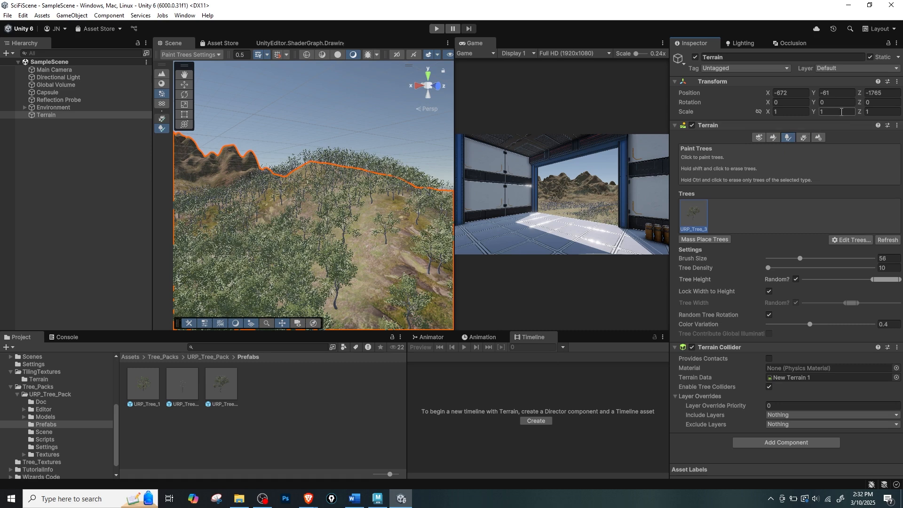
pyautogui.click(803, 138)
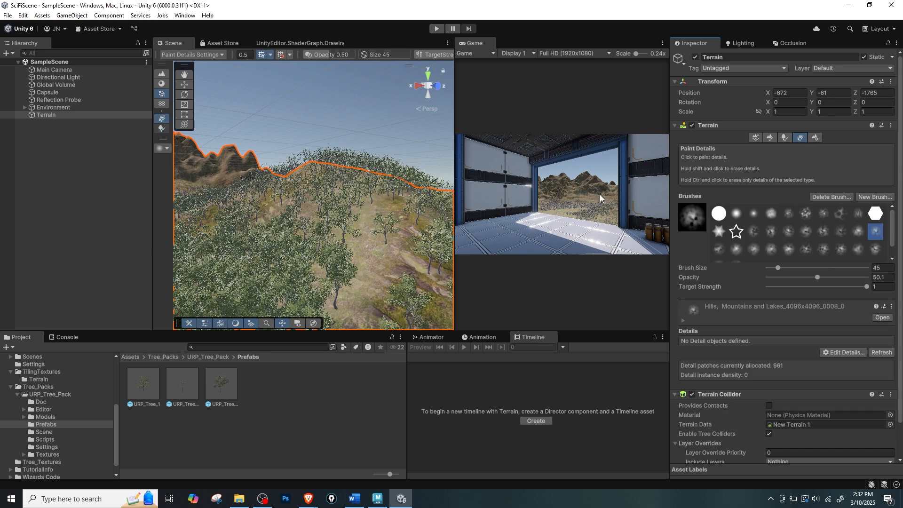
pyautogui.click(786, 137)
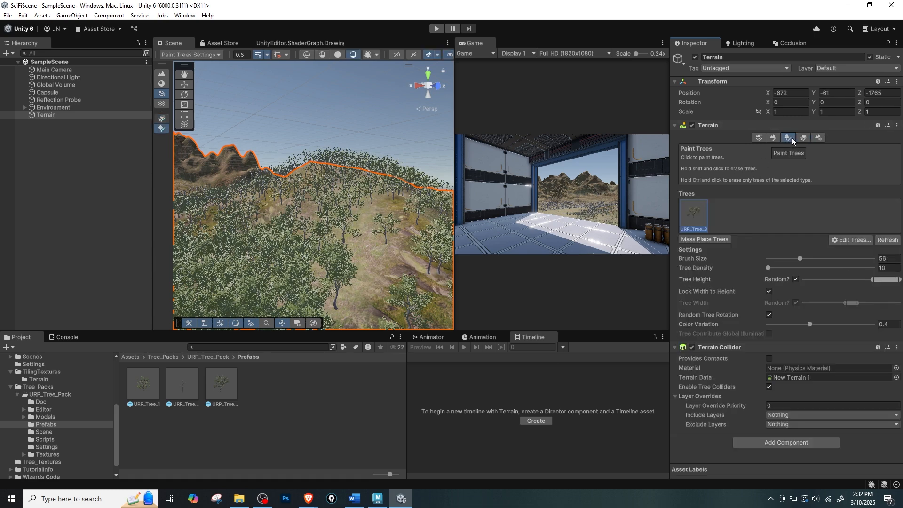
pyautogui.click(800, 139)
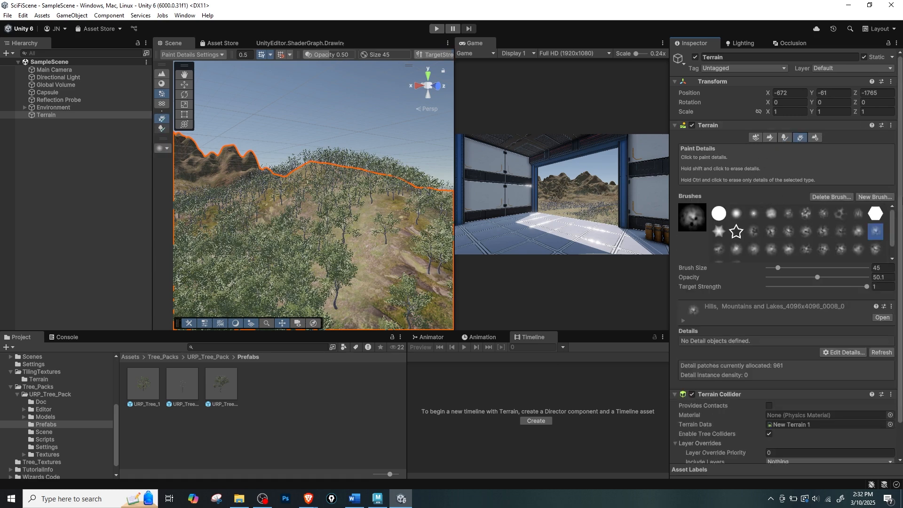
# Examine the project textures available as the source for a new detail brush.
pyautogui.click(868, 197)
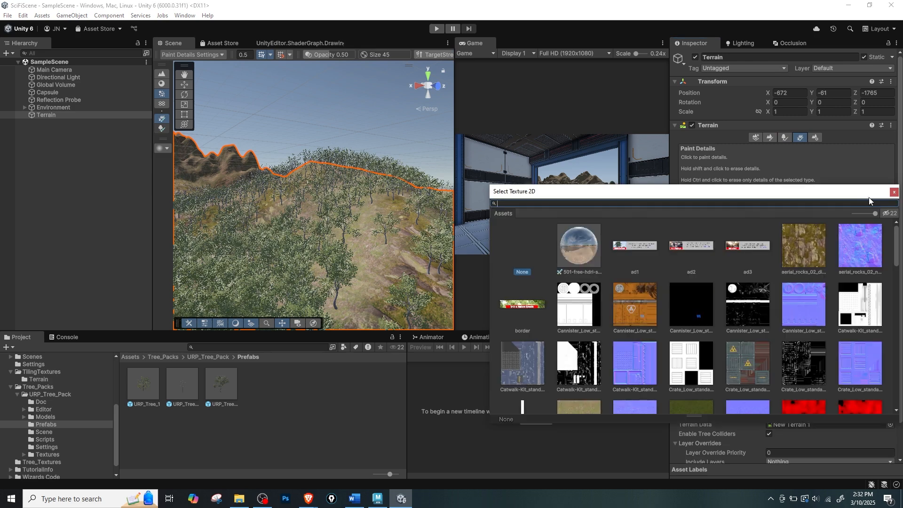
pyautogui.click(894, 192)
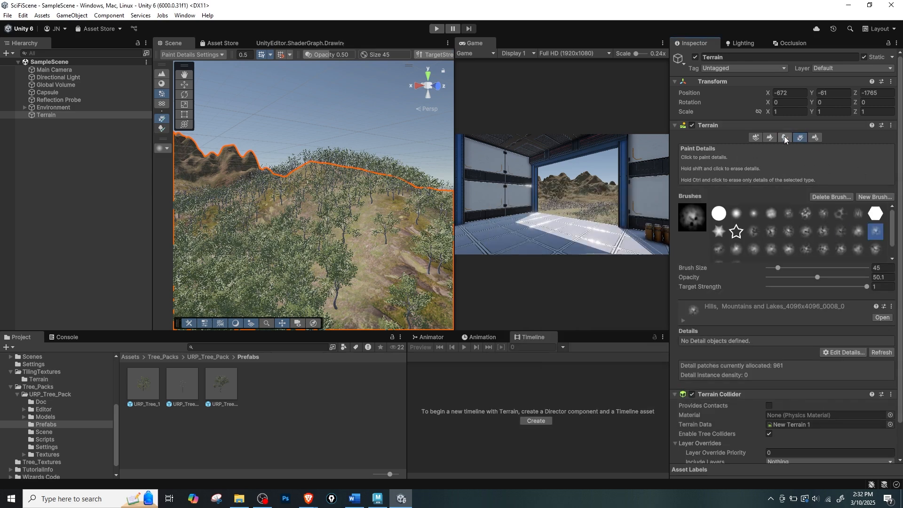
pyautogui.click(876, 198)
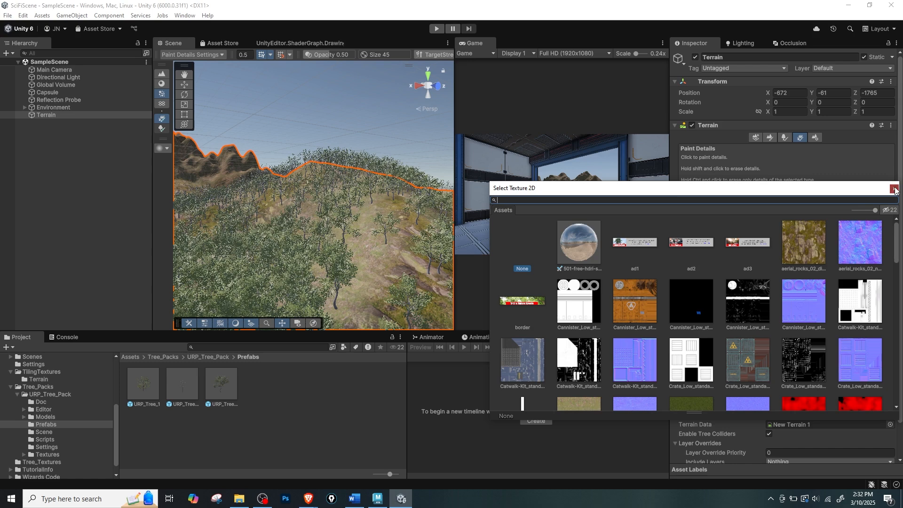
pyautogui.click(894, 189)
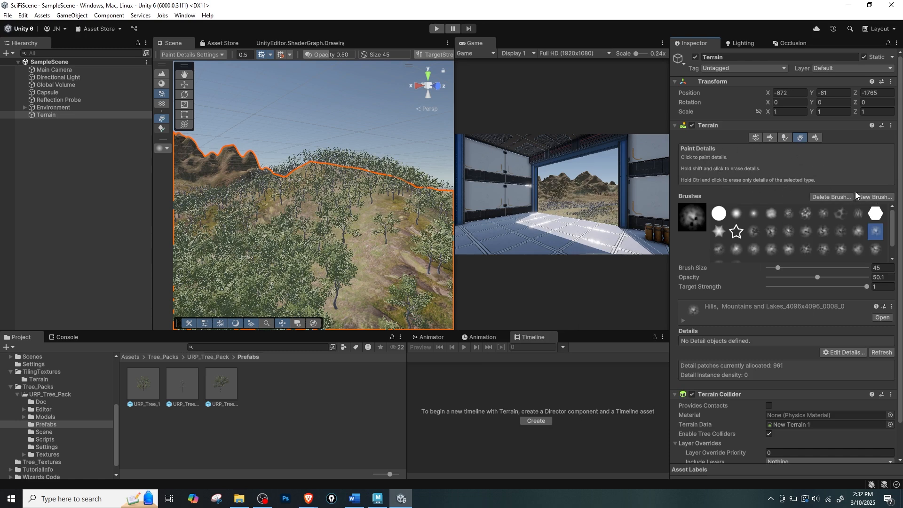
pyautogui.click(875, 197)
pyautogui.scroll(-3, 613, 217)
pyautogui.scroll(3, 818, 217)
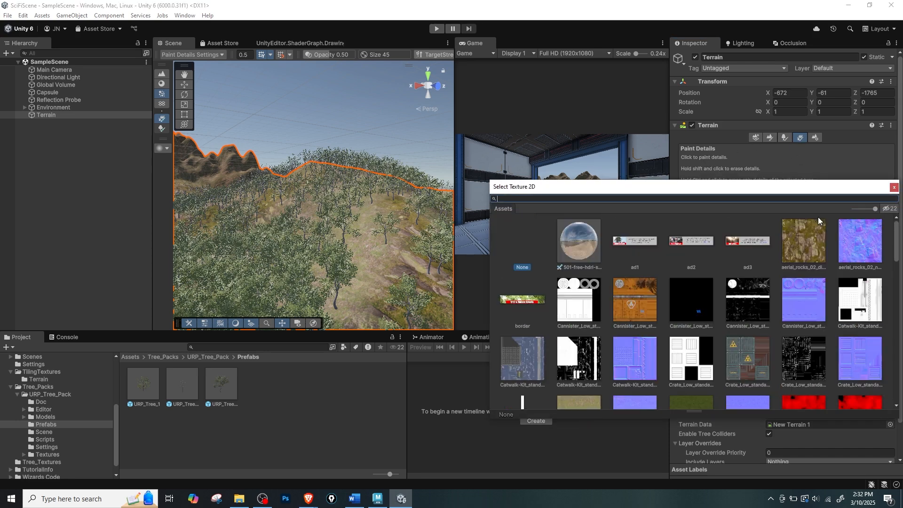
pyautogui.scroll(-5, 726, 240)
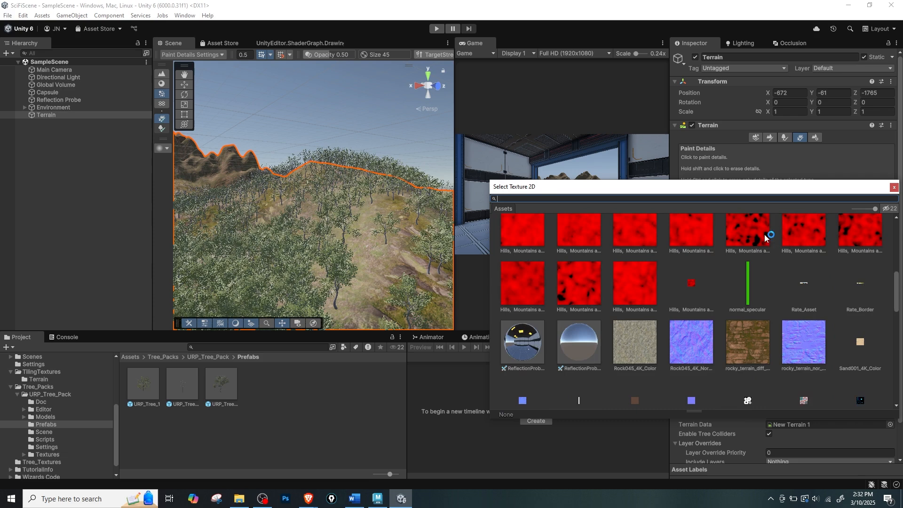
pyautogui.click(894, 187)
# Compare the terrain's tree editing options with the detail options for adding a detail mesh or grass texture.
pyautogui.click(784, 137)
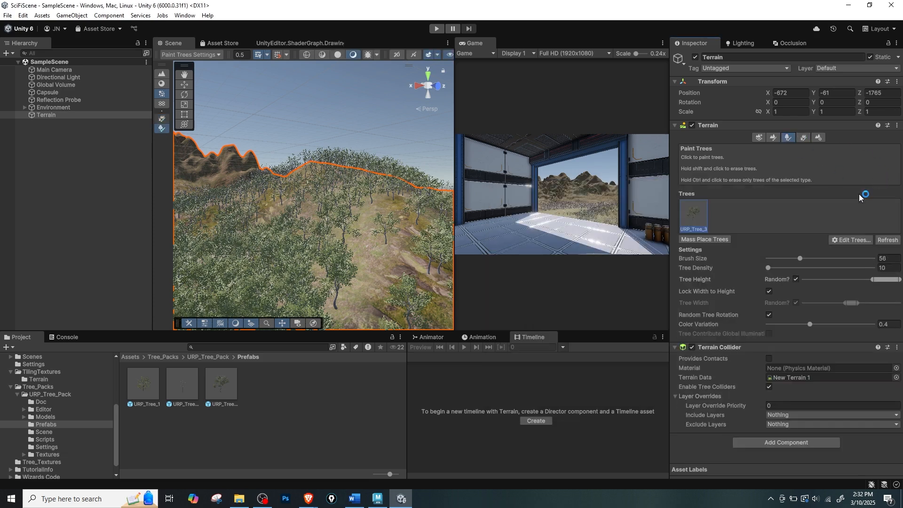
pyautogui.click(851, 241)
pyautogui.click(825, 156)
pyautogui.click(803, 137)
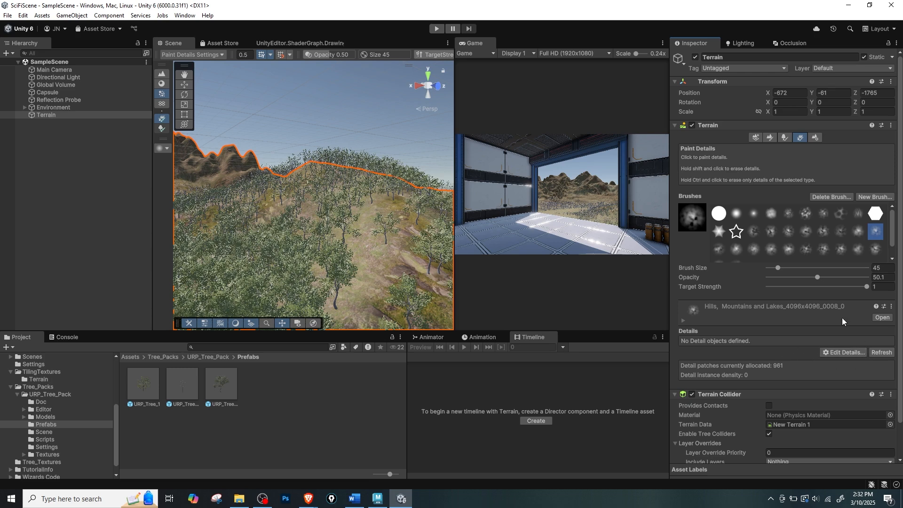
pyautogui.click(839, 353)
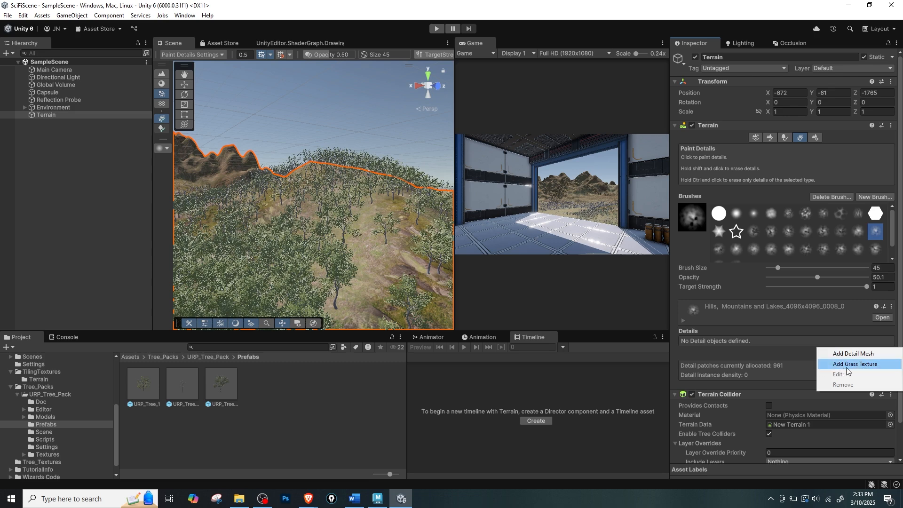
pyautogui.click(827, 191)
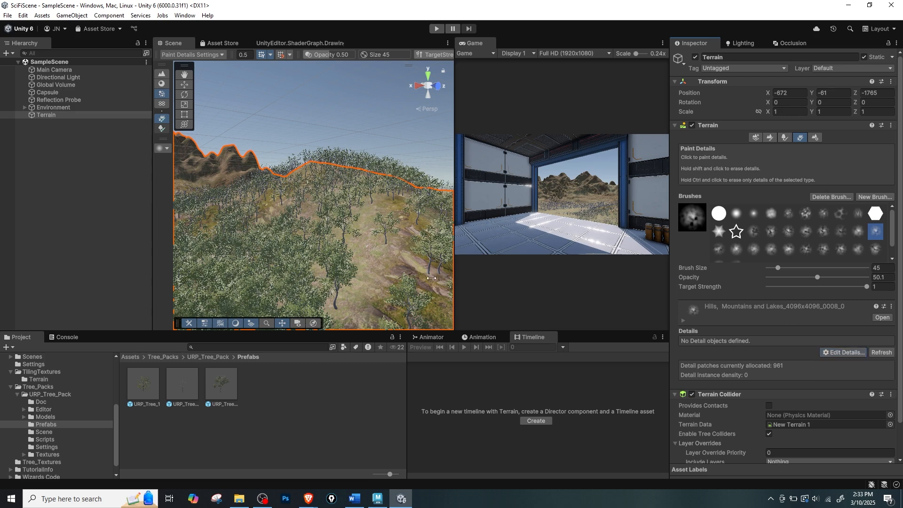
# Check the trees and mountains through the doorway in the maximized Game view, and restore the editor layout.
pyautogui.click(603, 181)
pyautogui.hotkey('shift', 'space')
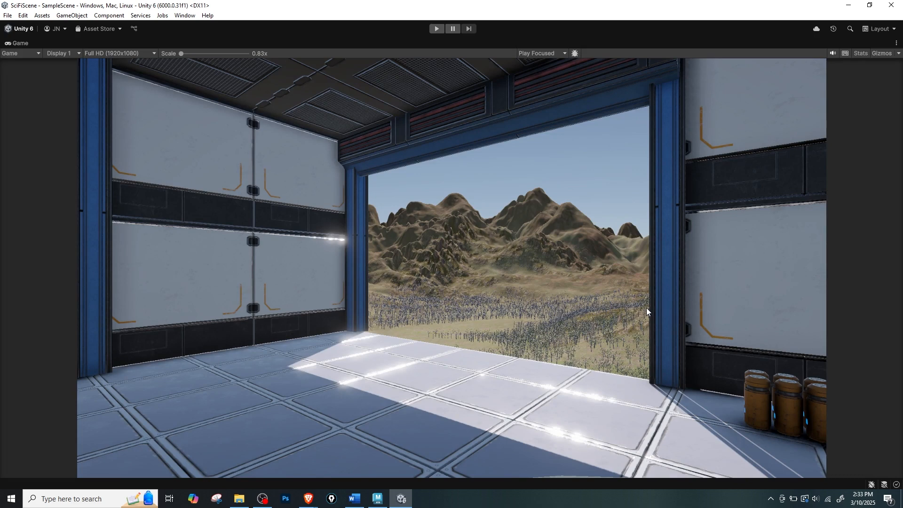
pyautogui.hotkey('shift', 'space')
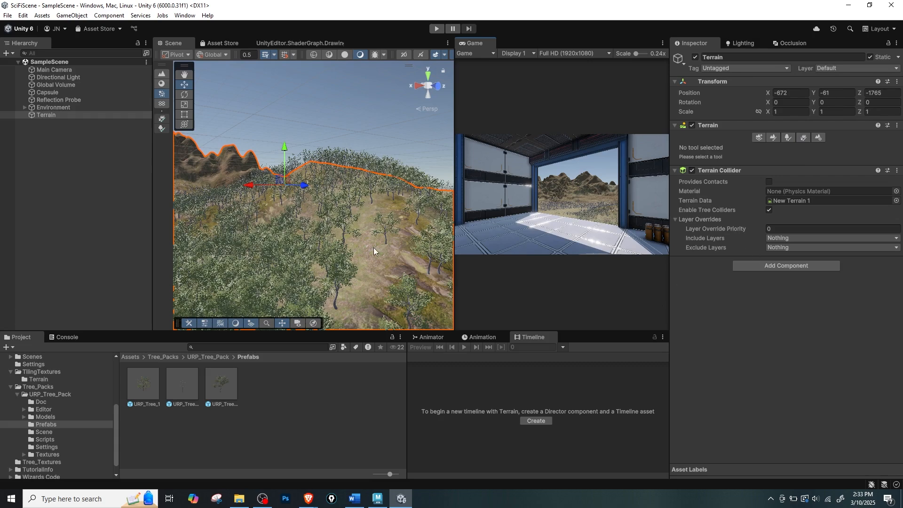
# Locate the sci-fi building on the plain in the Scene view and focus on one of its ceiling tiles.
pyautogui.scroll(-6, 366, 242)
pyautogui.keyDown('alt'); pyautogui.moveTo(366, 243); pyautogui.dragTo(279, 296); pyautogui.keyUp('alt')
pyautogui.moveTo(276, 273); pyautogui.dragTo(332, 221, button='middle')
pyautogui.scroll(-5, 337, 232)
pyautogui.scroll(4, 336, 235)
pyautogui.moveTo(327, 258); pyautogui.dragTo(301, 233, button='middle')
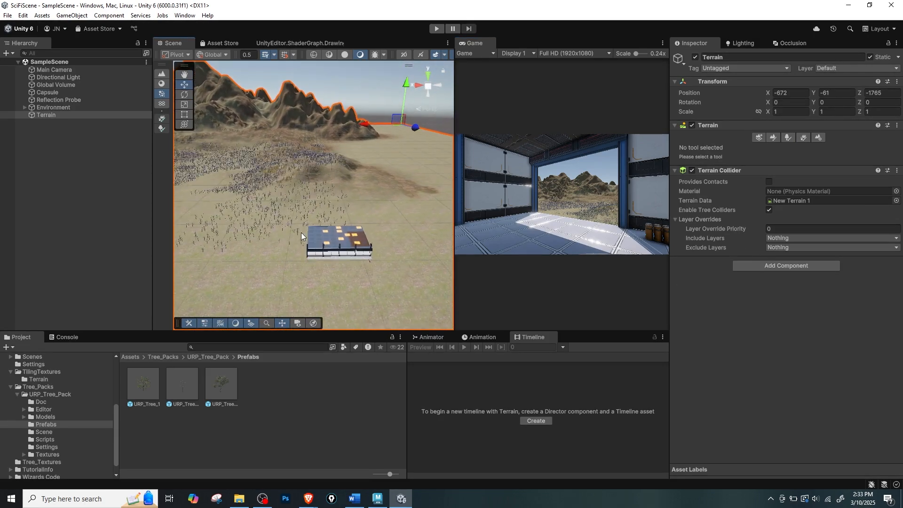
pyautogui.scroll(4, 340, 252)
pyautogui.click(348, 266)
pyautogui.press('f')
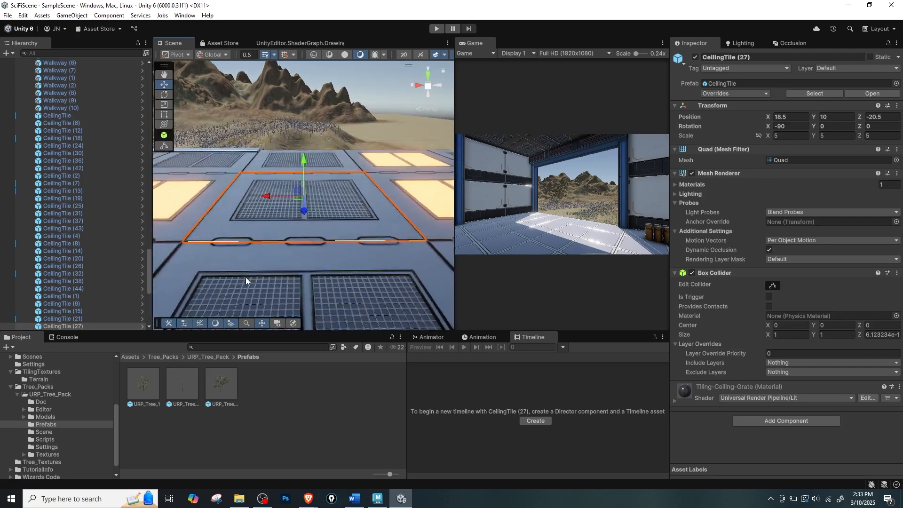
# Examine the tree-covered plain and mountains through the doorway from inside the building in the Scene view.
pyautogui.keyDown('alt'); pyautogui.moveTo(246, 278); pyautogui.dragTo(515, 223); pyautogui.keyUp('alt')
pyautogui.scroll(-3, 229, 250)
pyautogui.keyDown('alt'); pyautogui.moveTo(229, 250); pyautogui.dragTo(543, 244); pyautogui.keyUp('alt')
pyautogui.scroll(3, 318, 245)
pyautogui.moveTo(319, 245); pyautogui.dragTo(306, 123, button='middle')
pyautogui.keyDown('alt'); pyautogui.moveTo(254, 198); pyautogui.dragTo(461, 236); pyautogui.keyUp('alt')
pyautogui.moveTo(236, 235); pyautogui.dragTo(423, 240, button='middle')
pyautogui.press('w')
pyautogui.moveTo(360, 247)
pyautogui.mouseDown(button='right')
pyautogui.moveTo(351, 235)
pyautogui.moveTo(359, 244)
pyautogui.moveTo(304, 254)
pyautogui.moveTo(394, 253)
pyautogui.moveTo(284, 252)
pyautogui.moveTo(474, 239)
pyautogui.moveTo(145, 267)
pyautogui.moveTo(365, 229)
pyautogui.mouseUp(button='right')
pyautogui.press('s')
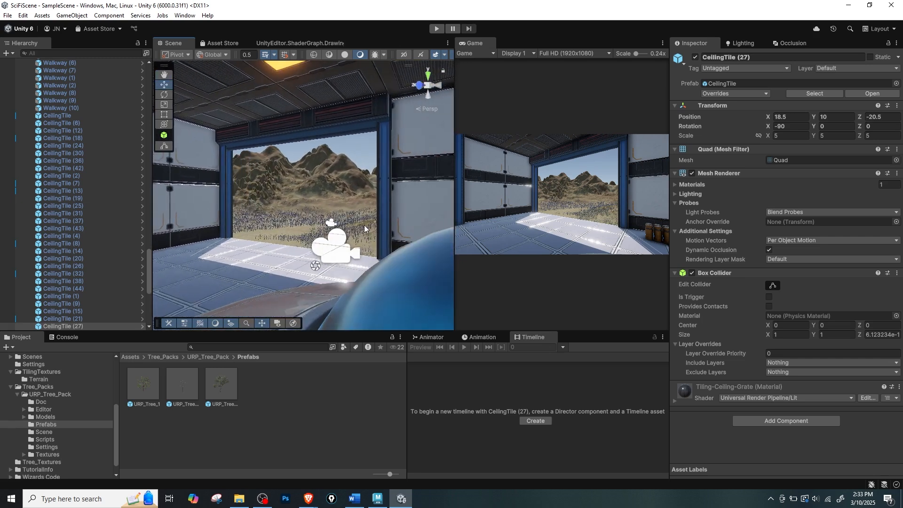